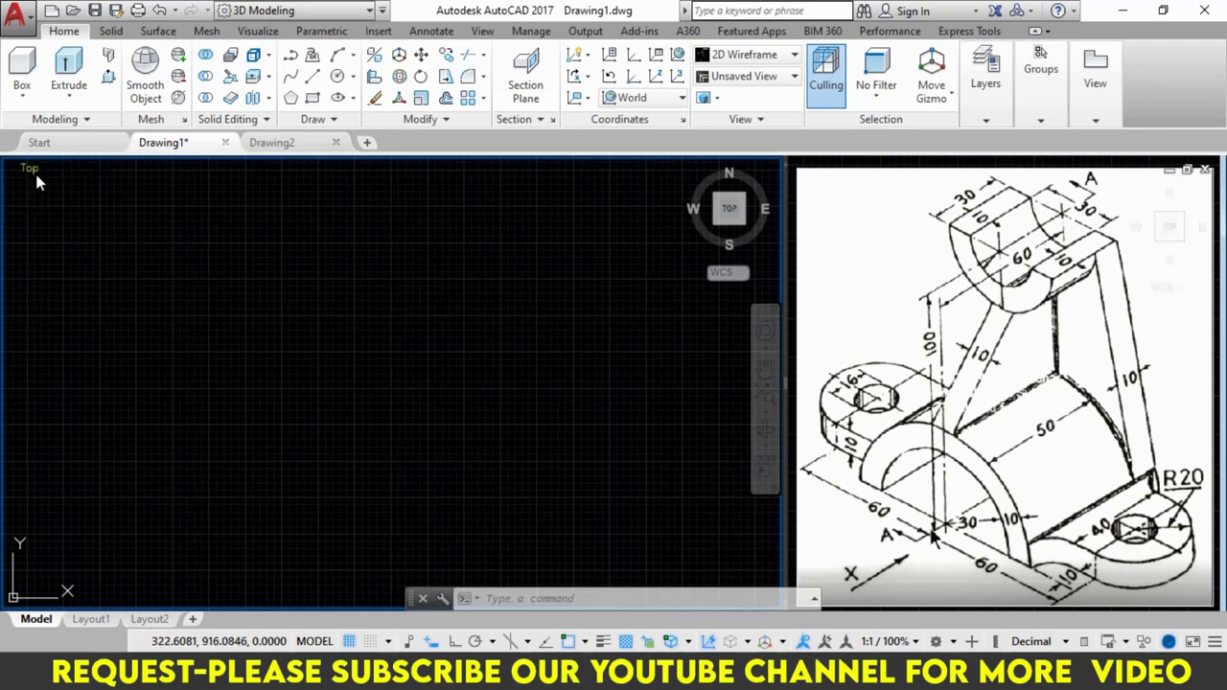
Step: Switch the viewport from Top to the Front view preset and pan the empty drawing
click(35, 177)
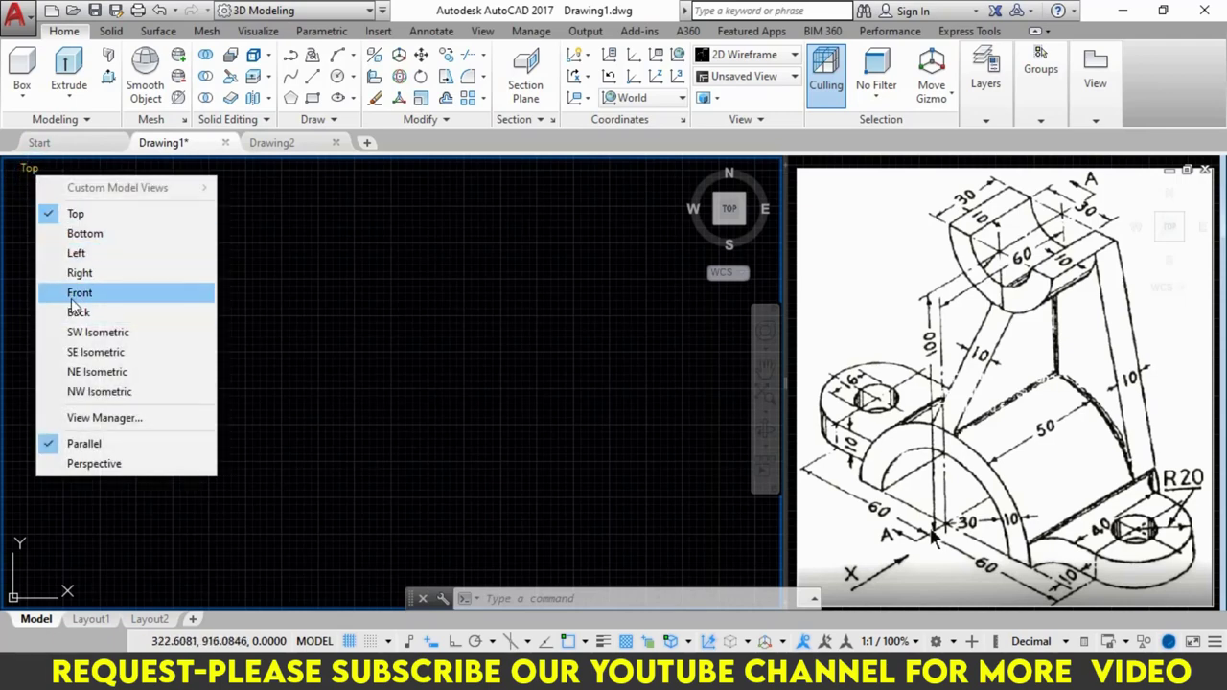
click(130, 293)
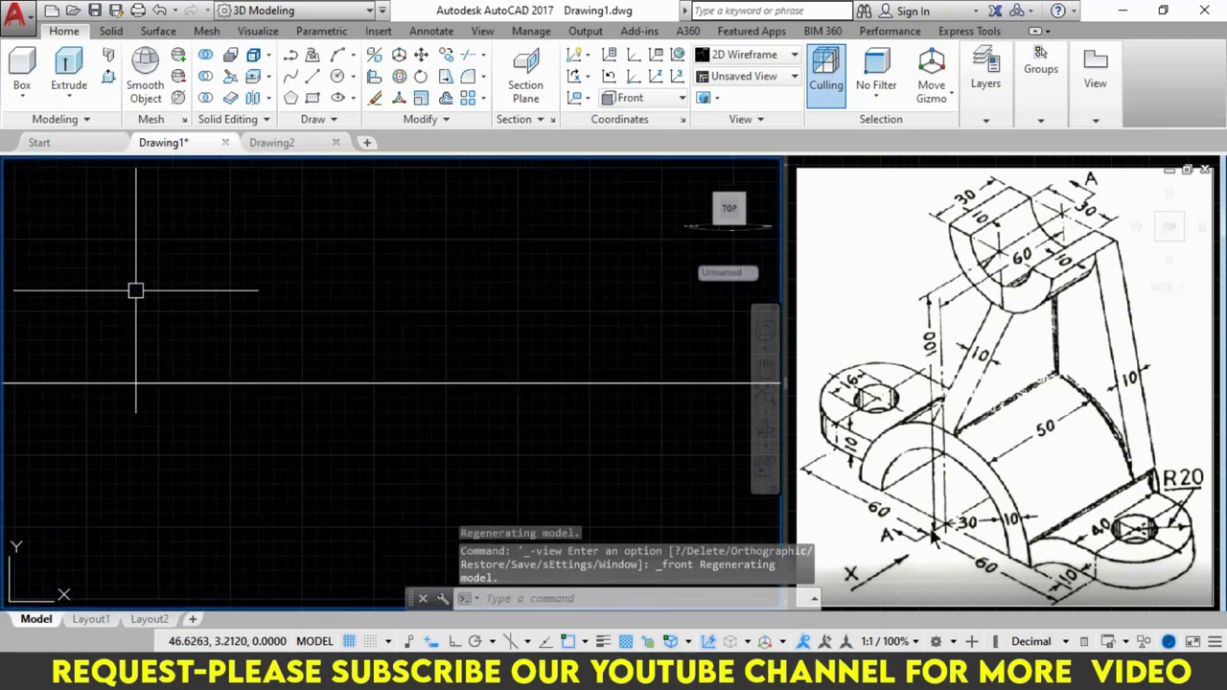
middle_drag(553, 231, 86, 581)
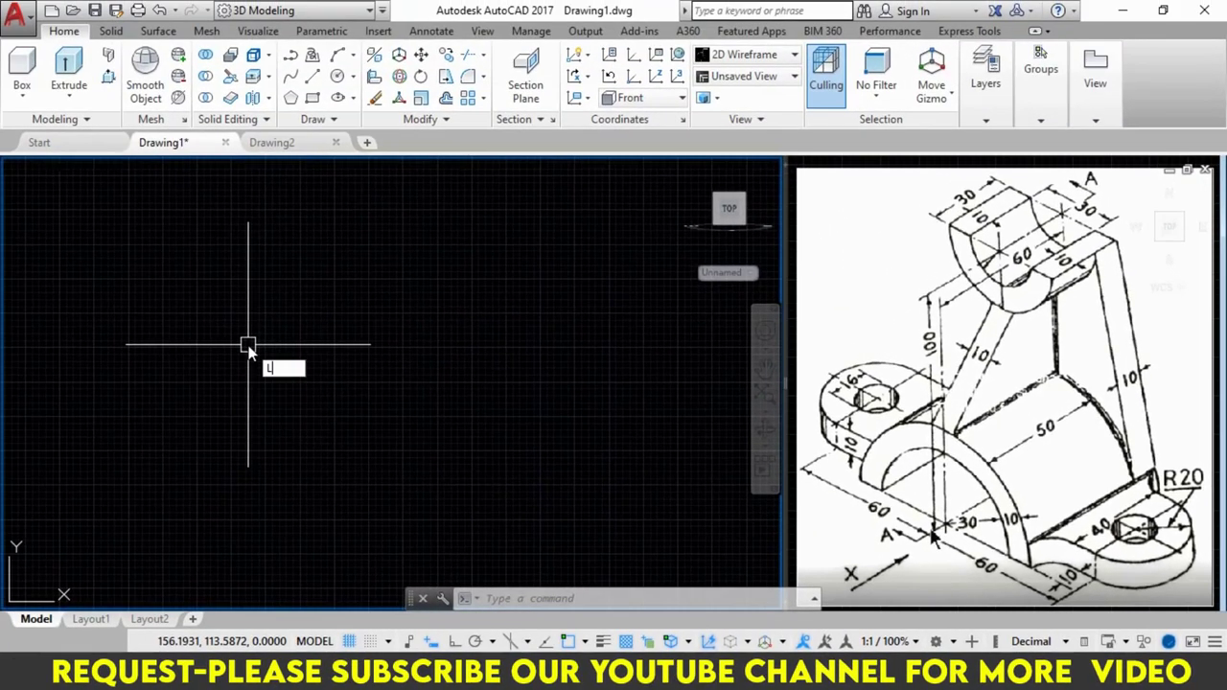
Step: Draw a horizontal line with Ortho on as the base of the front profile
text(l)
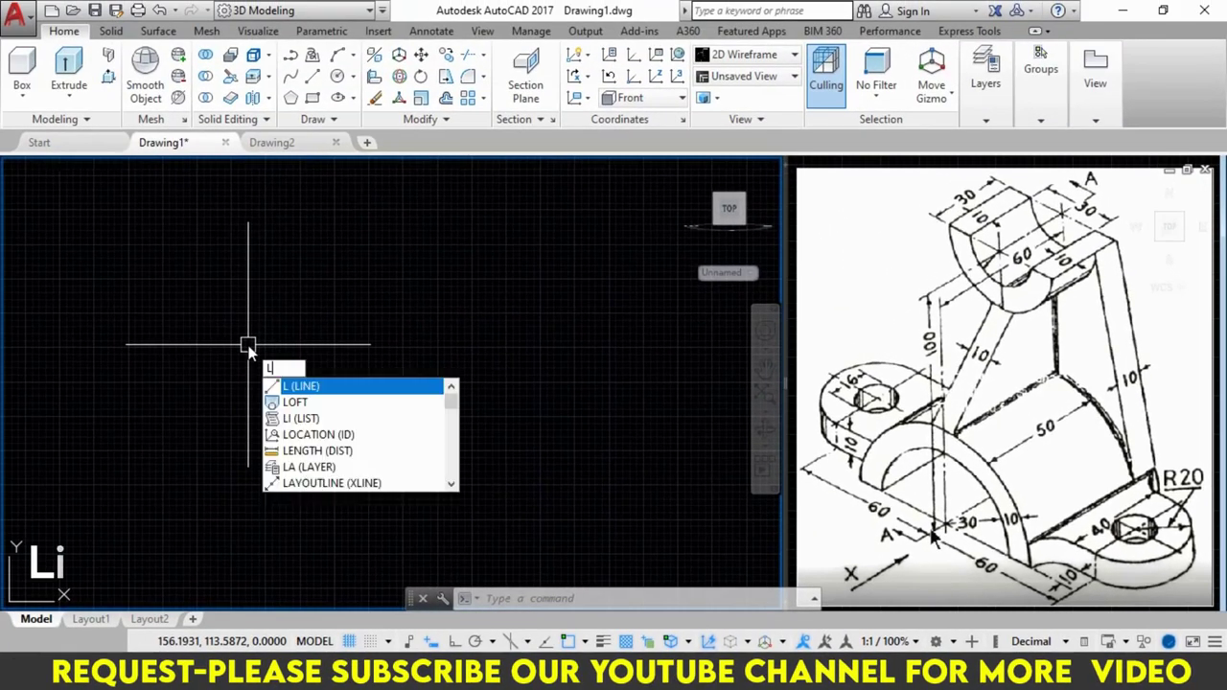
click(331, 387)
click(191, 385)
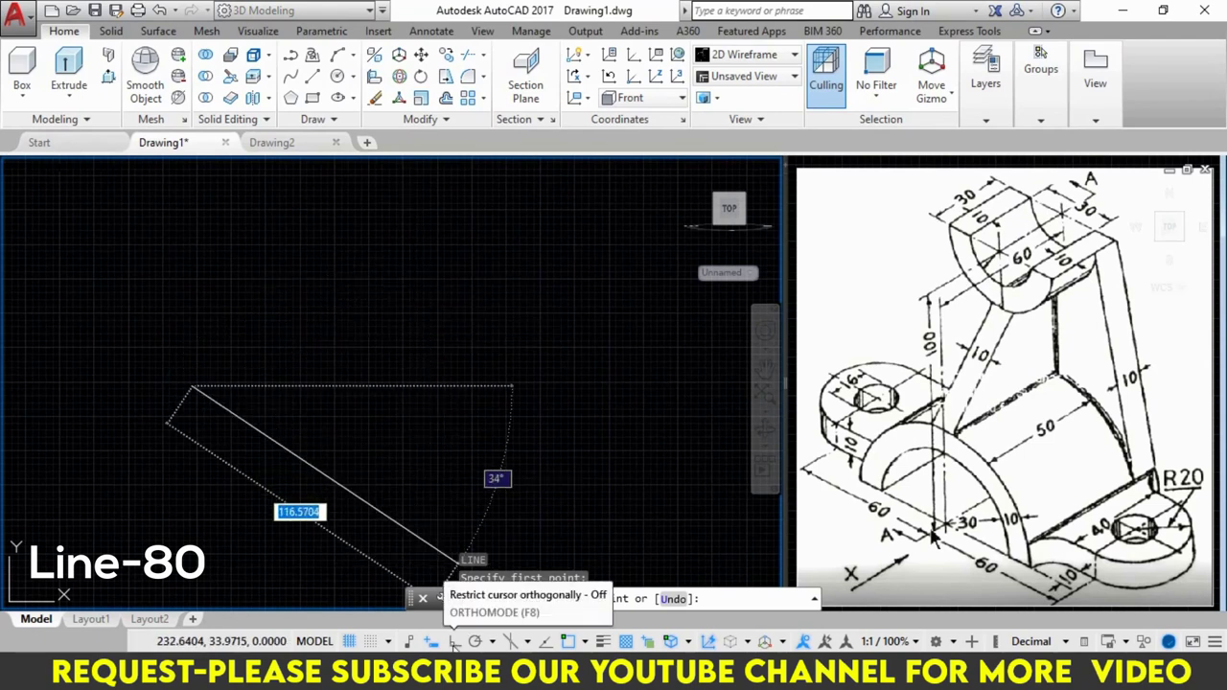
click(454, 641)
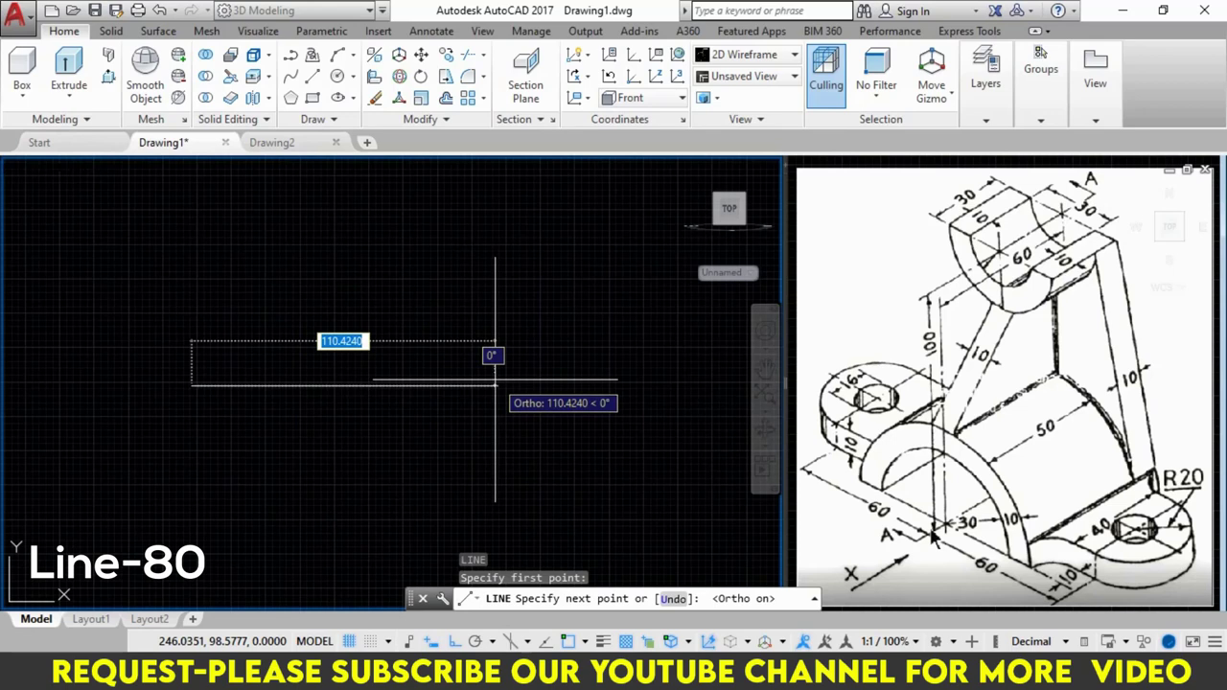
text(8)
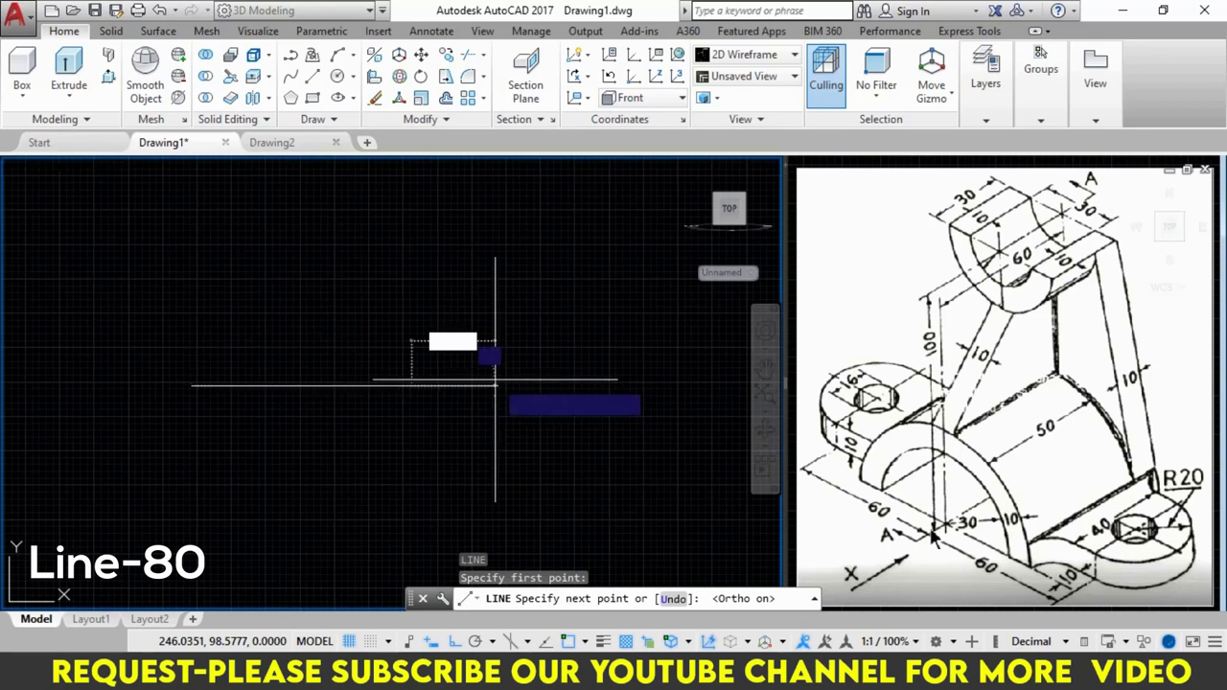
key(Return)
key(Return)
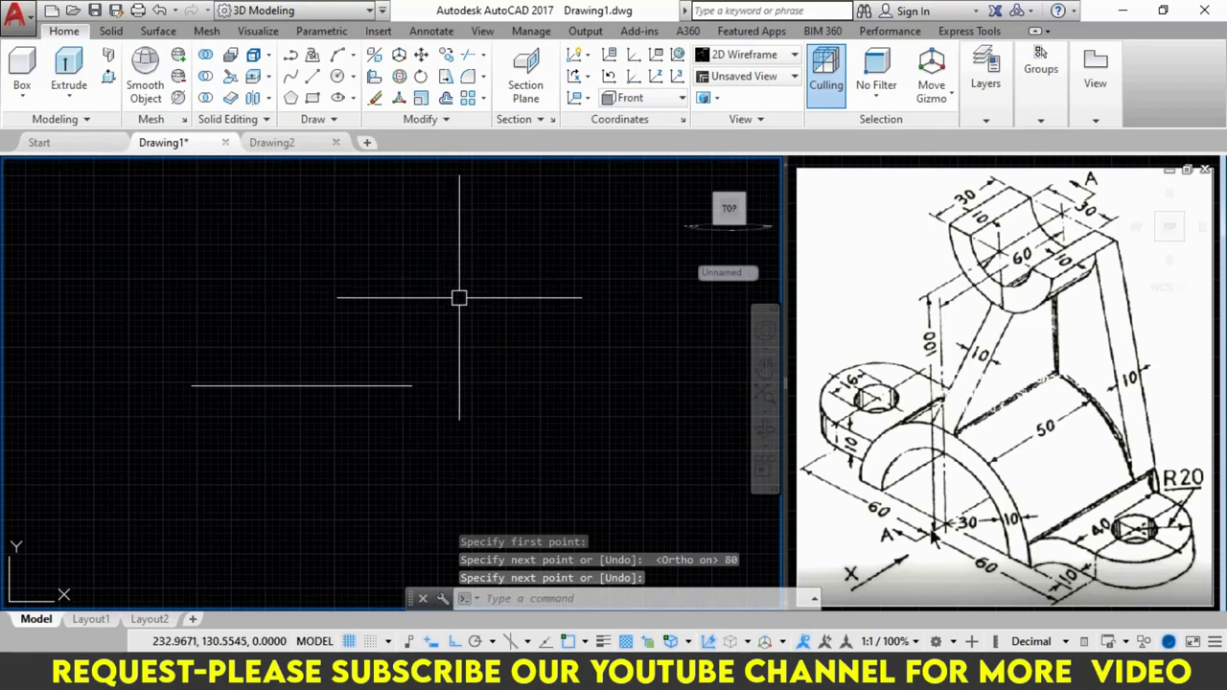
text(C)
key(Return)
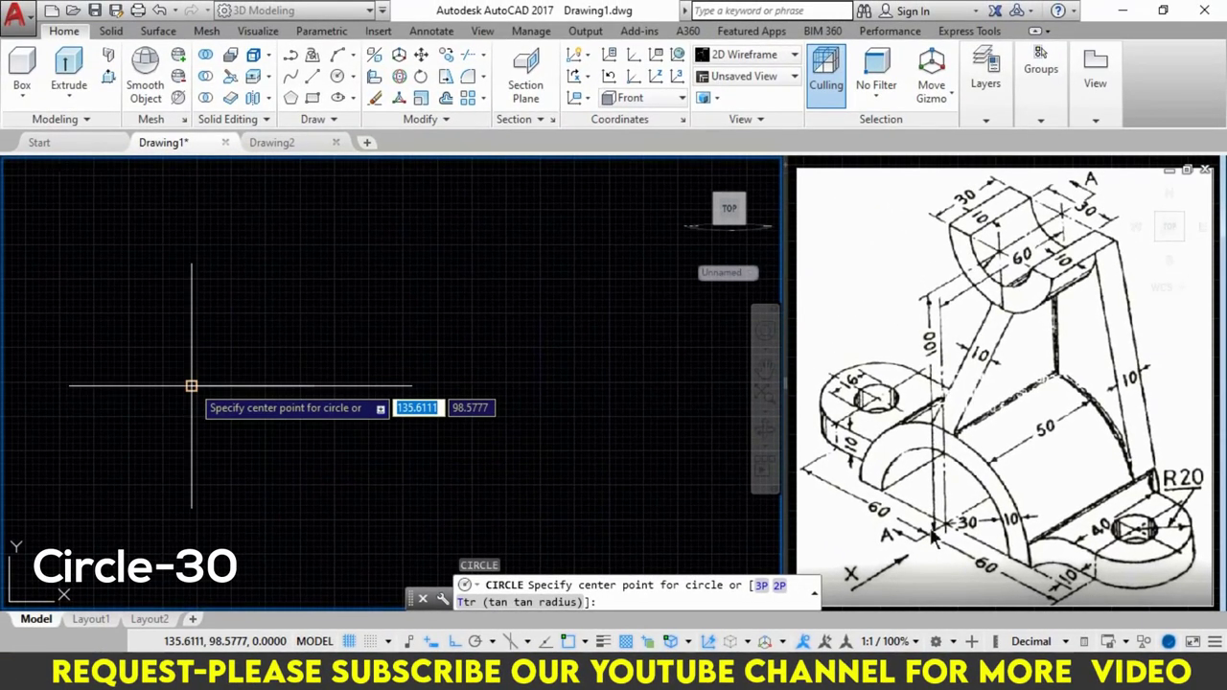
Step: Draw a radius-30 circle centred on the base line's left endpoint
click(192, 386)
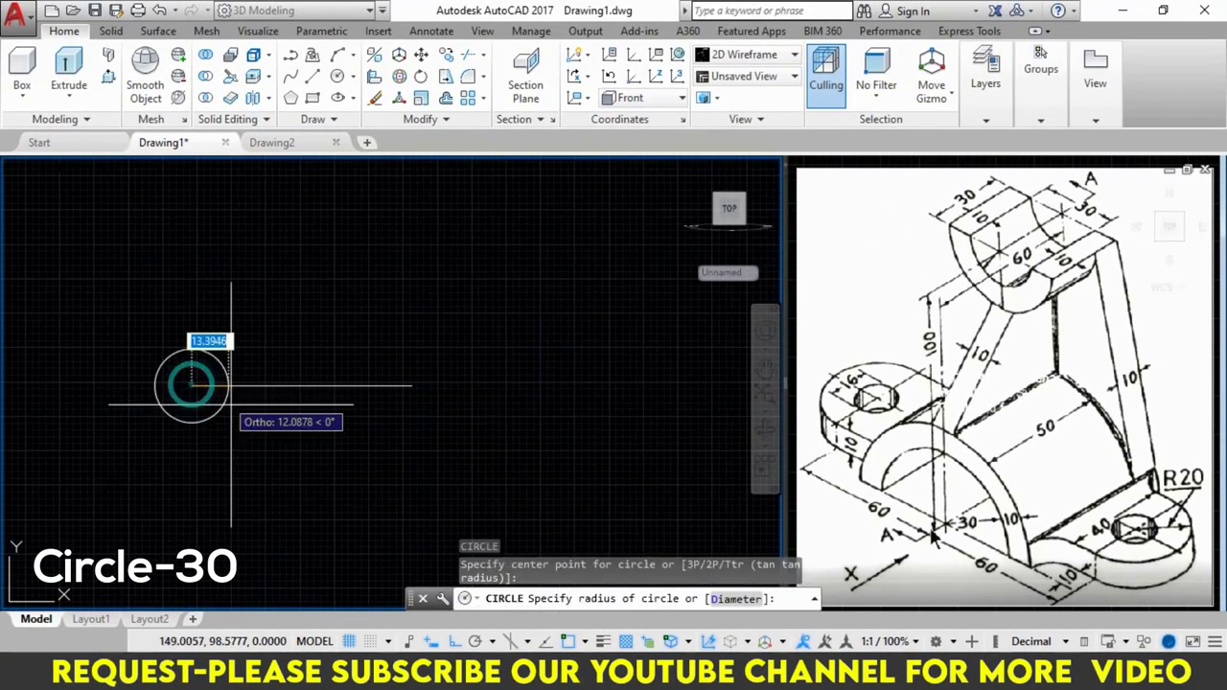
text(30)
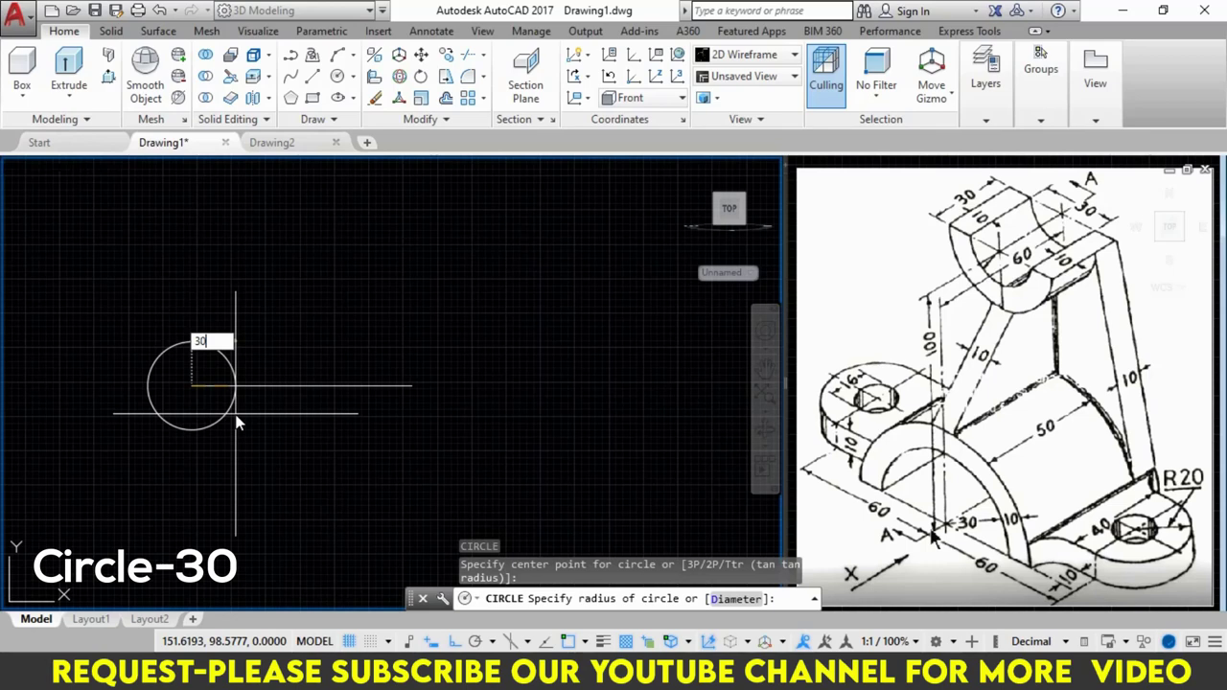
key(Return)
text(O)
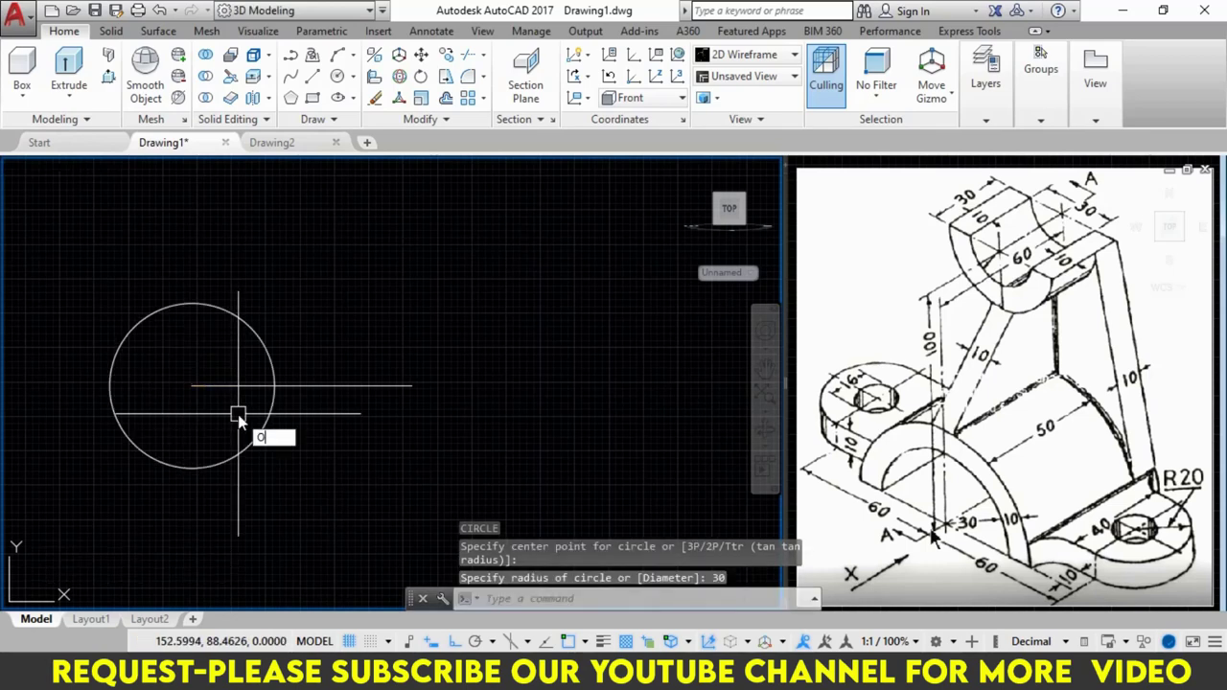
click(300, 457)
text(10)
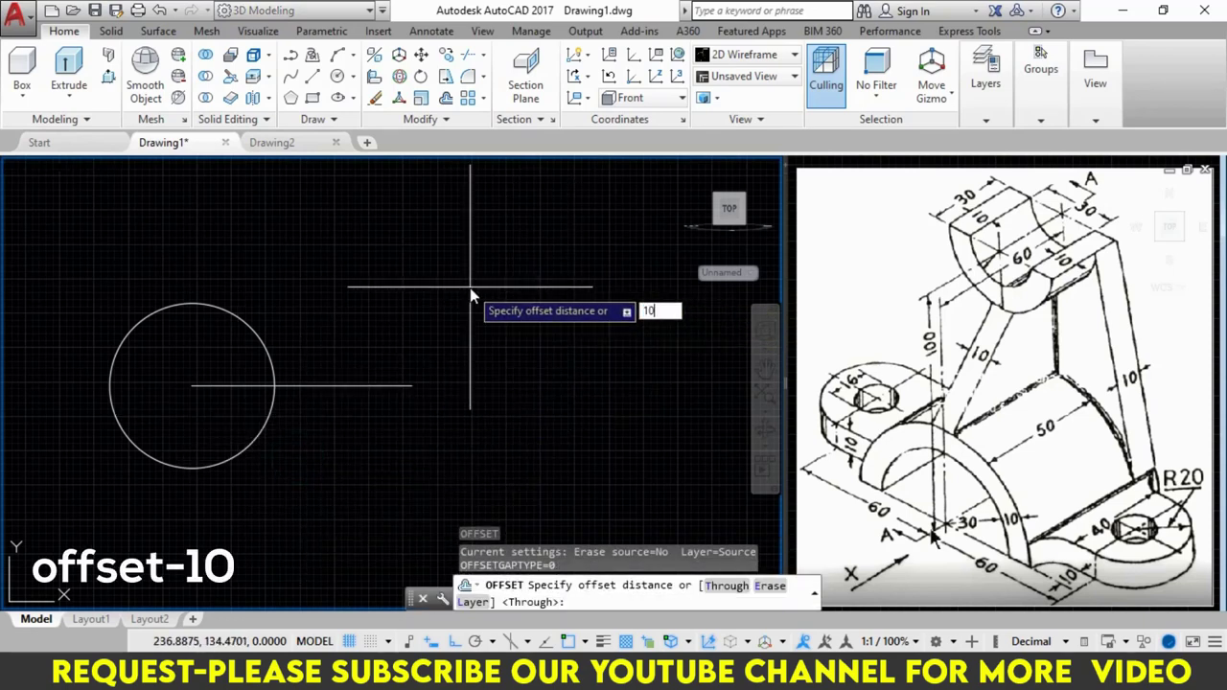
Step: Offset the radius-30 circle outward by 10 to create a concentric circle
key(Return)
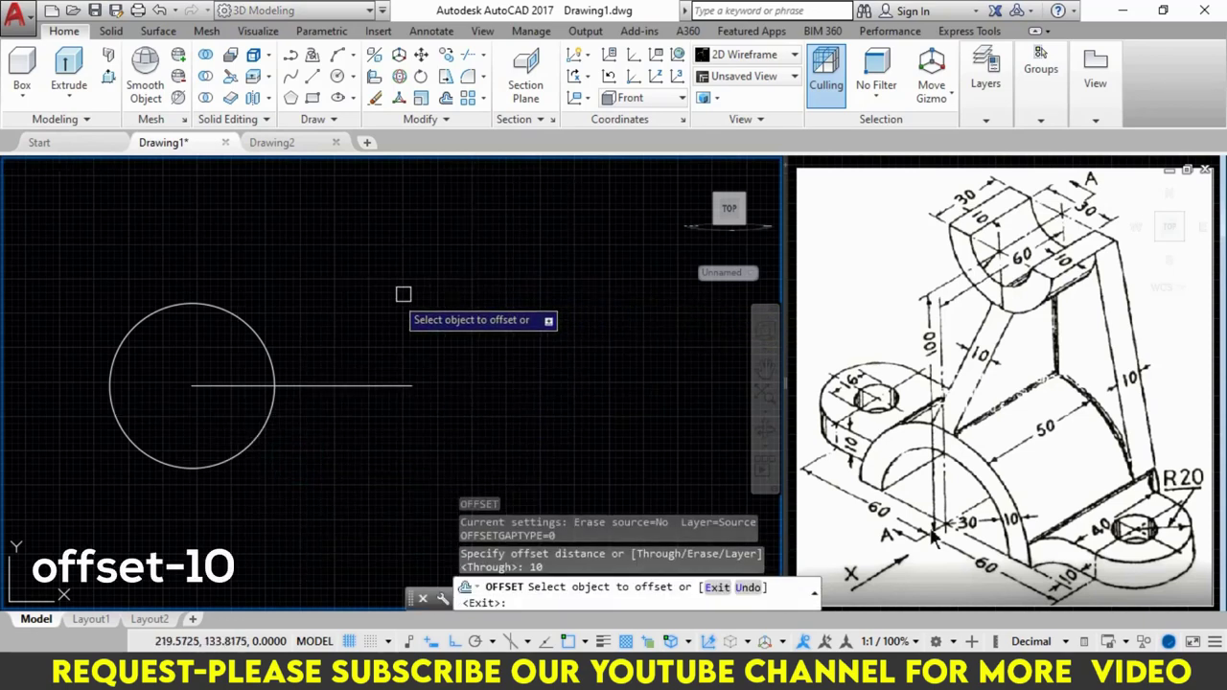
click(251, 328)
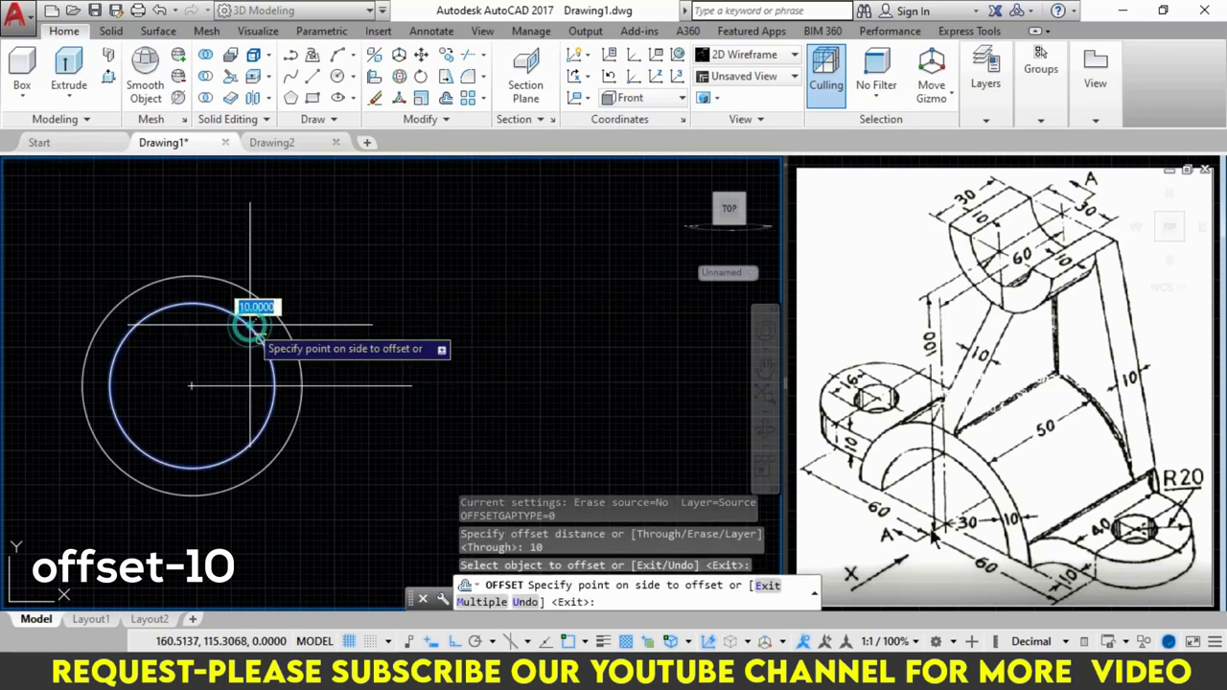
click(319, 280)
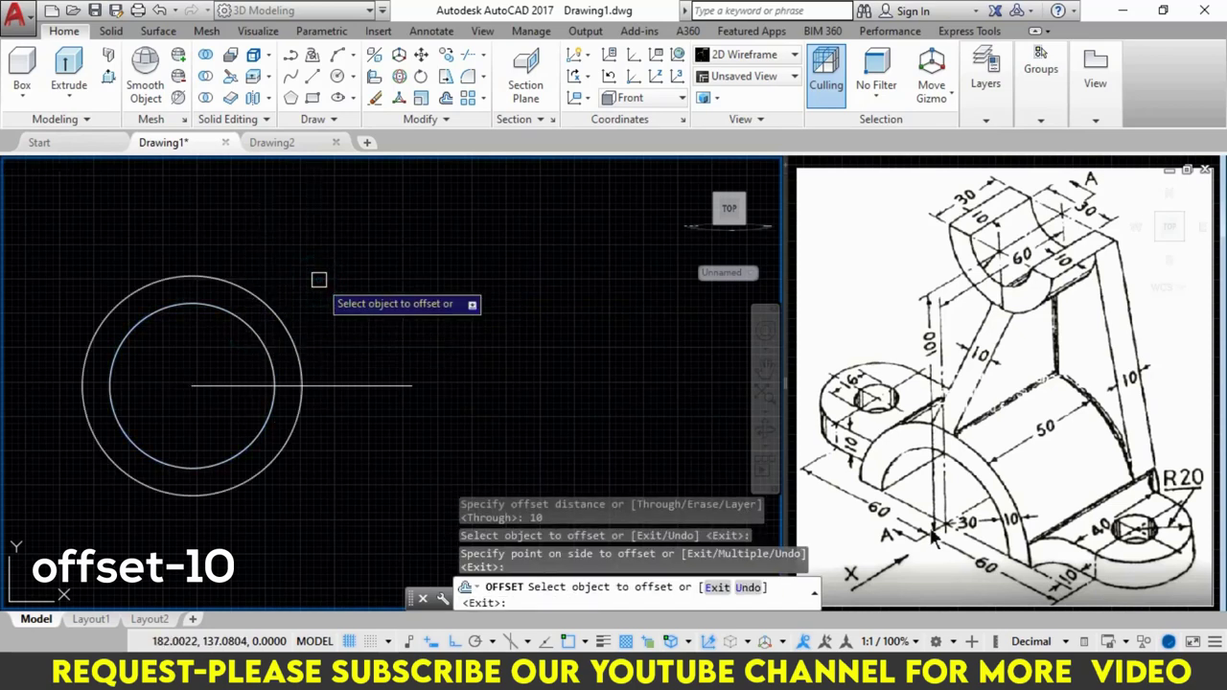
key(Escape)
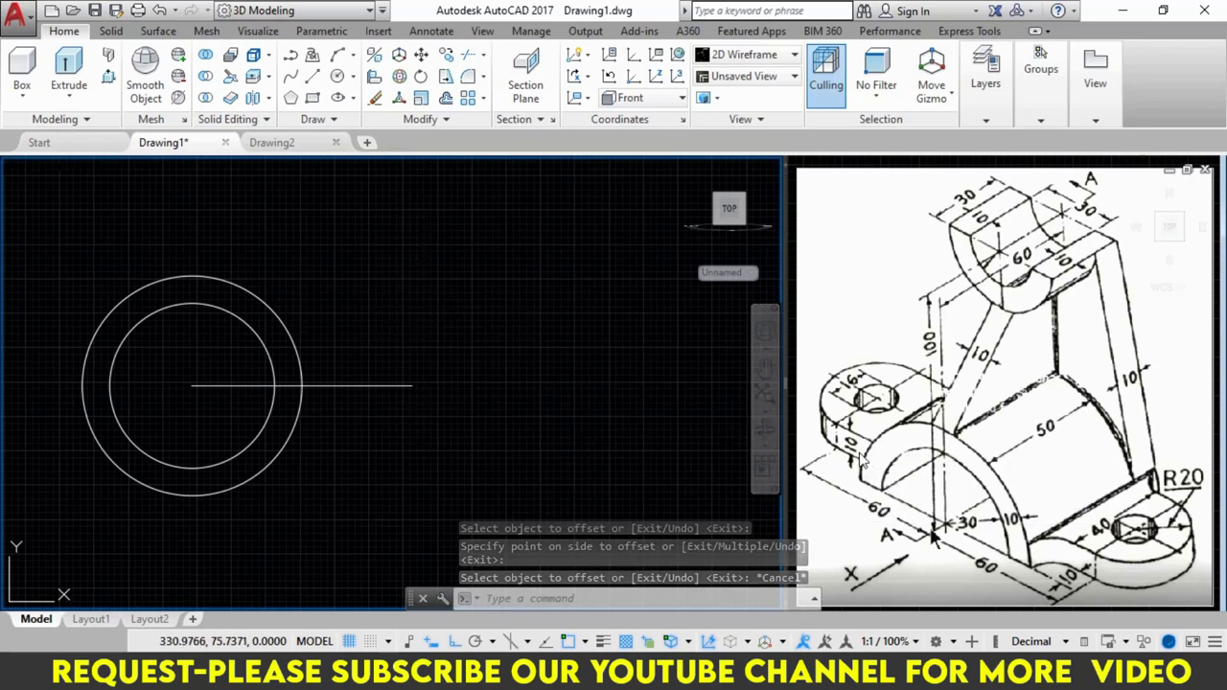
Step: Offset the base line 10 units upward as a parallel copy
text(o)
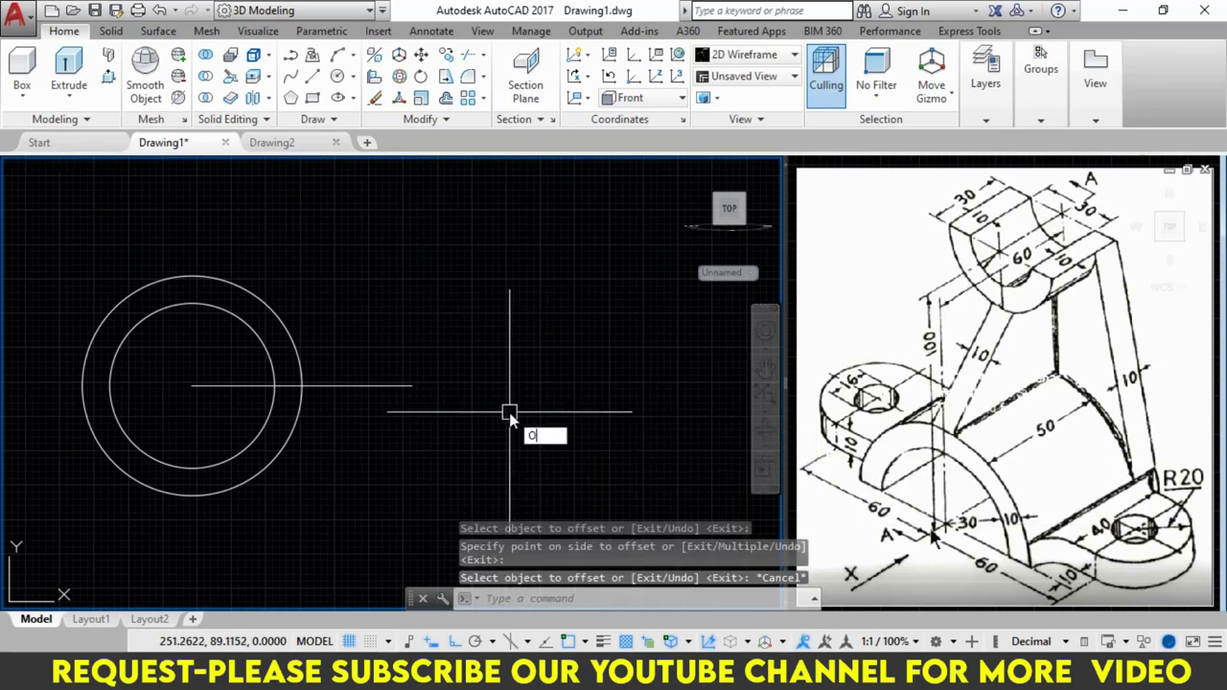
key(Return)
text(10)
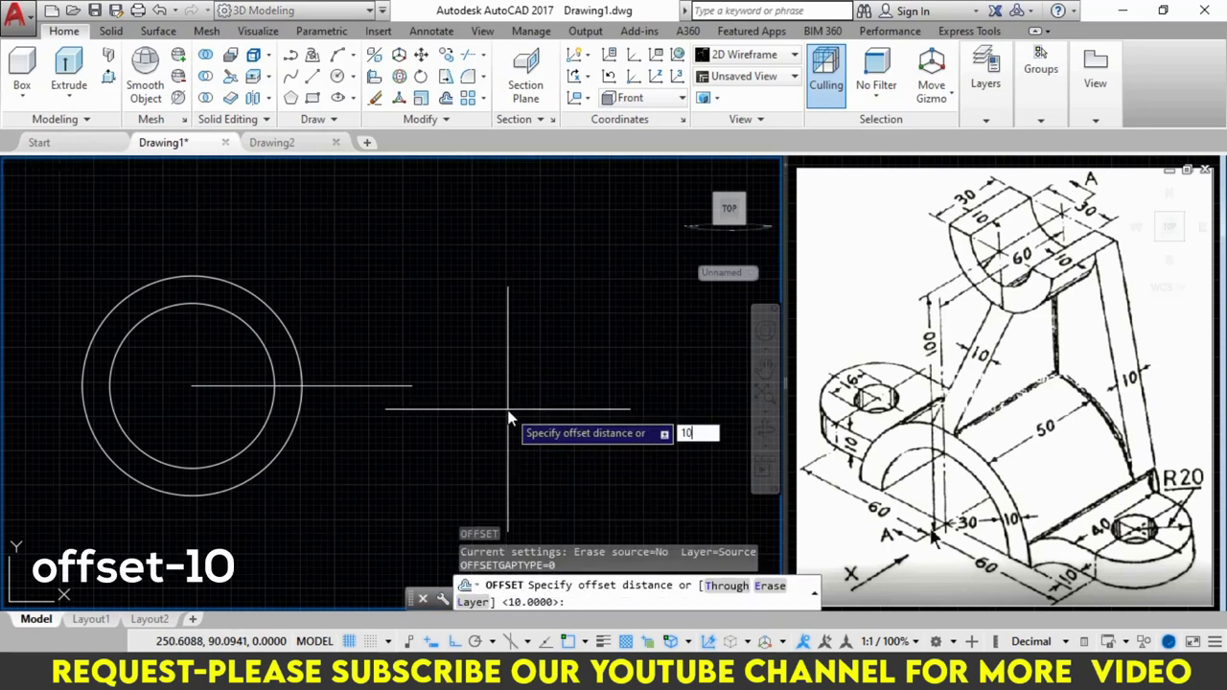
key(Return)
click(403, 383)
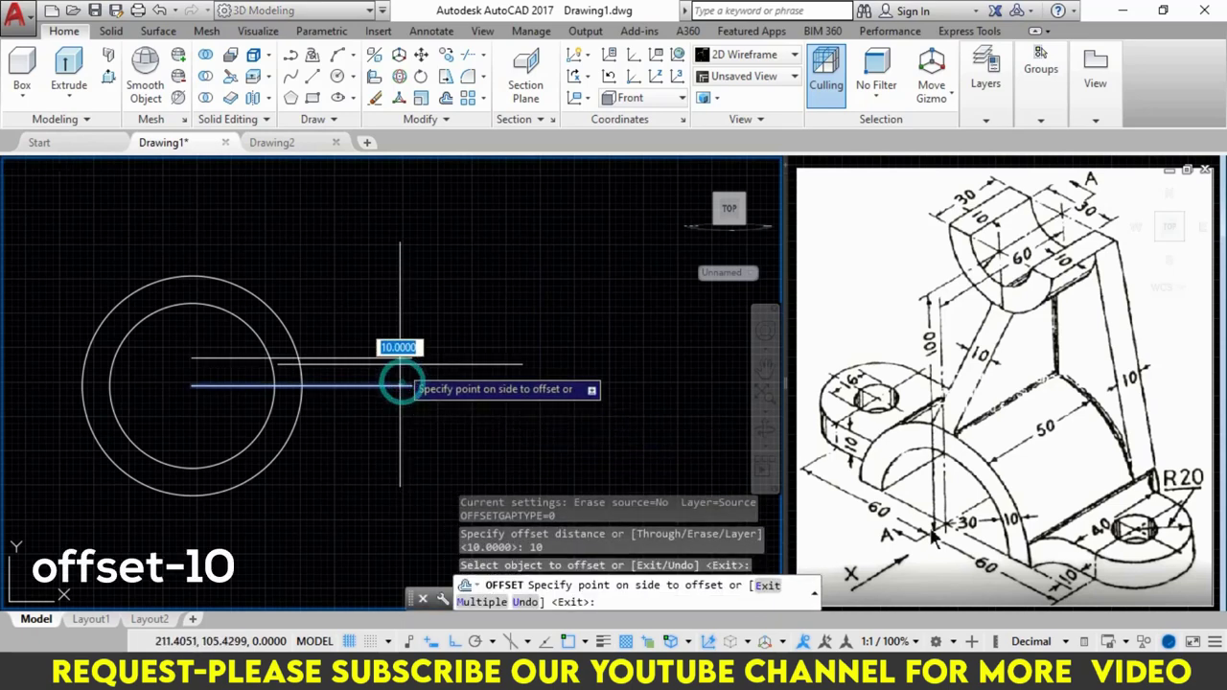
click(403, 316)
key(Escape)
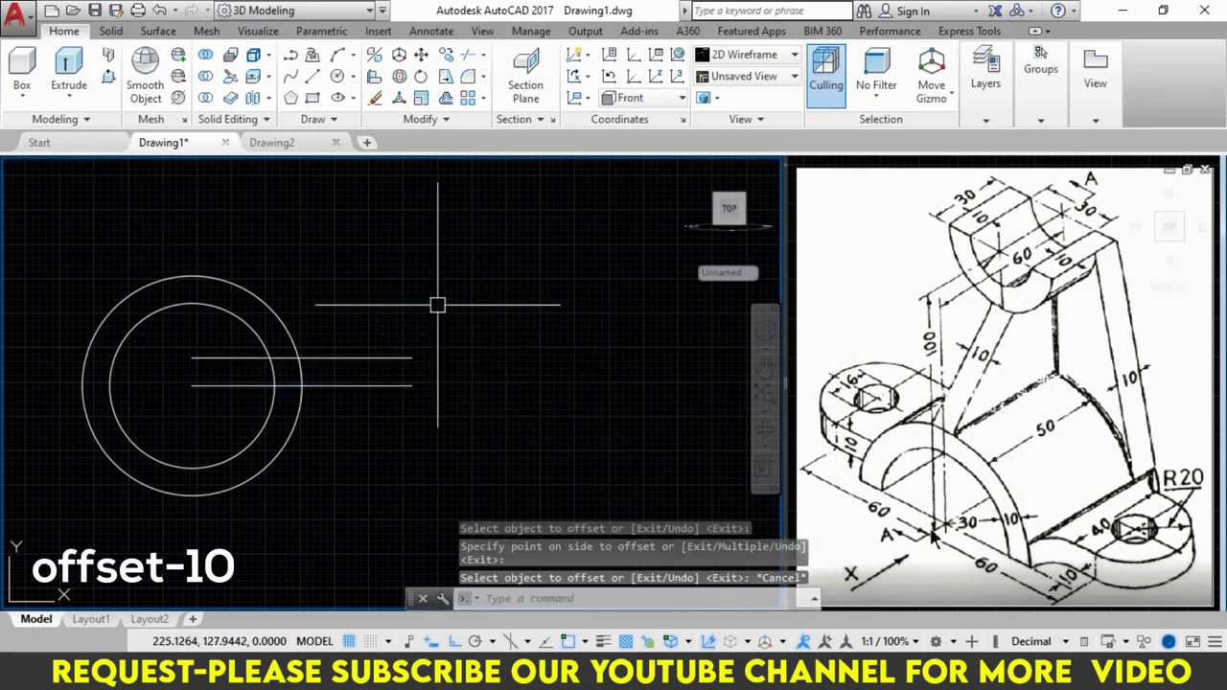
text(Li)
key(Return)
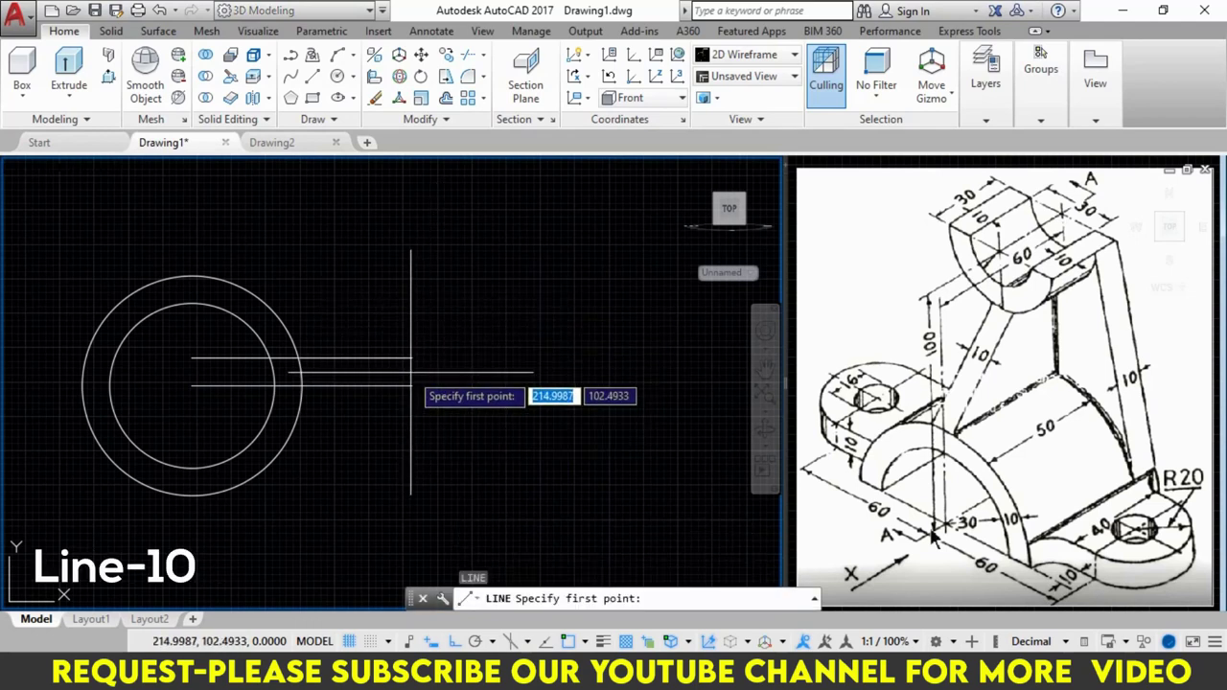
Step: Draw a vertical line joining the right ends of the two horizontal lines
click(411, 358)
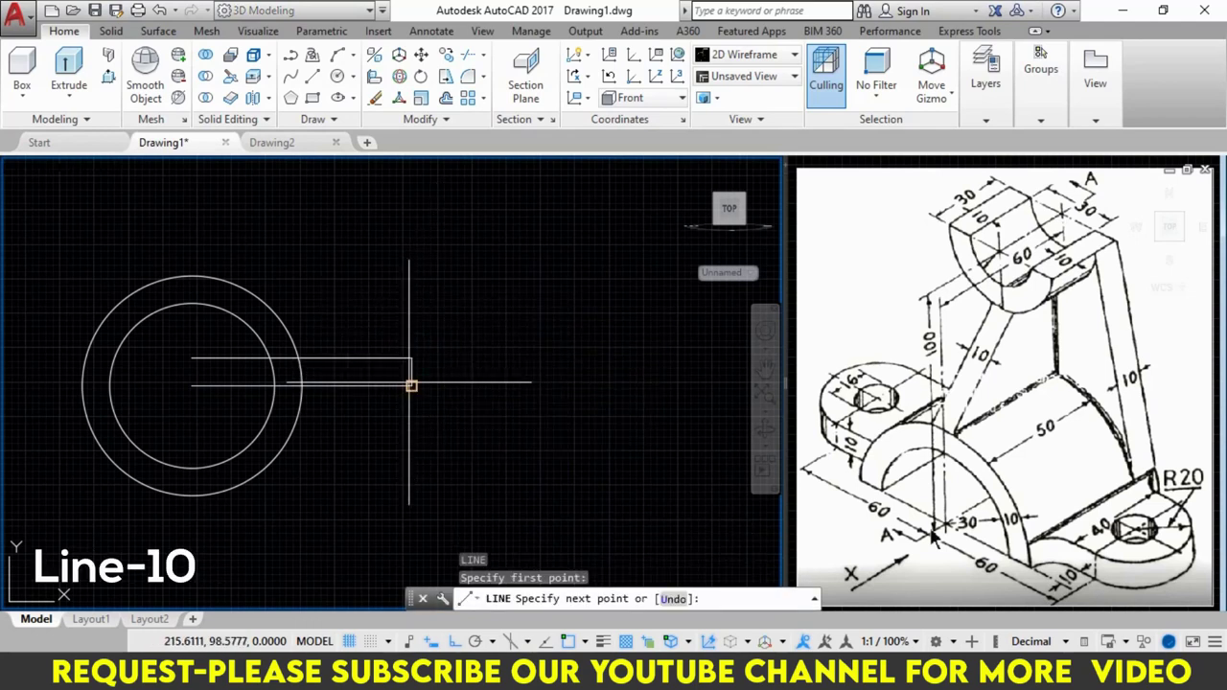
click(507, 354)
key(Return)
text(TR)
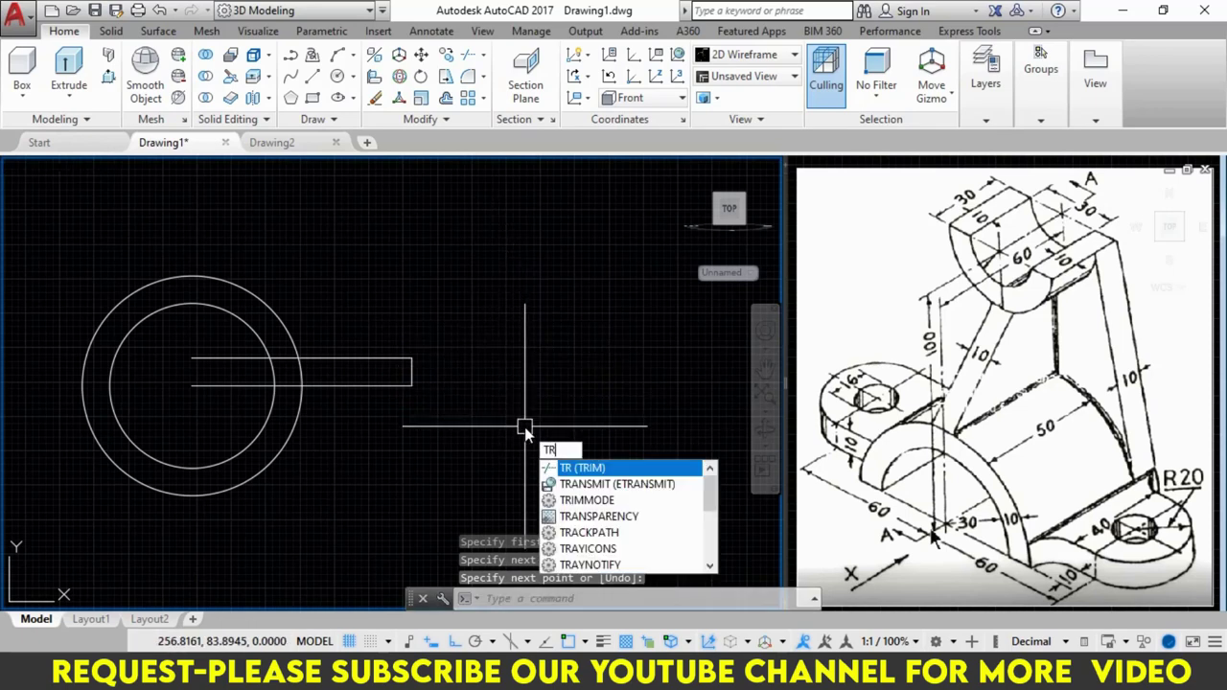
Step: Trim the upper line back to the outer circle, using the circle as cutting edge
click(580, 467)
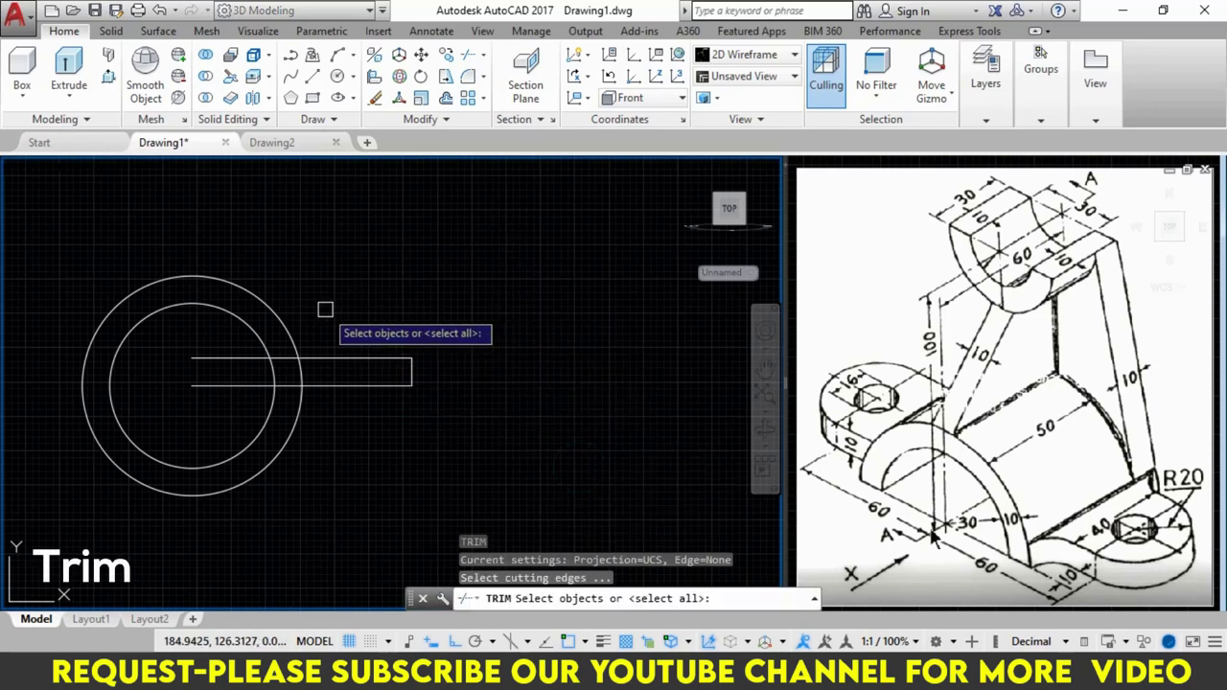
click(278, 317)
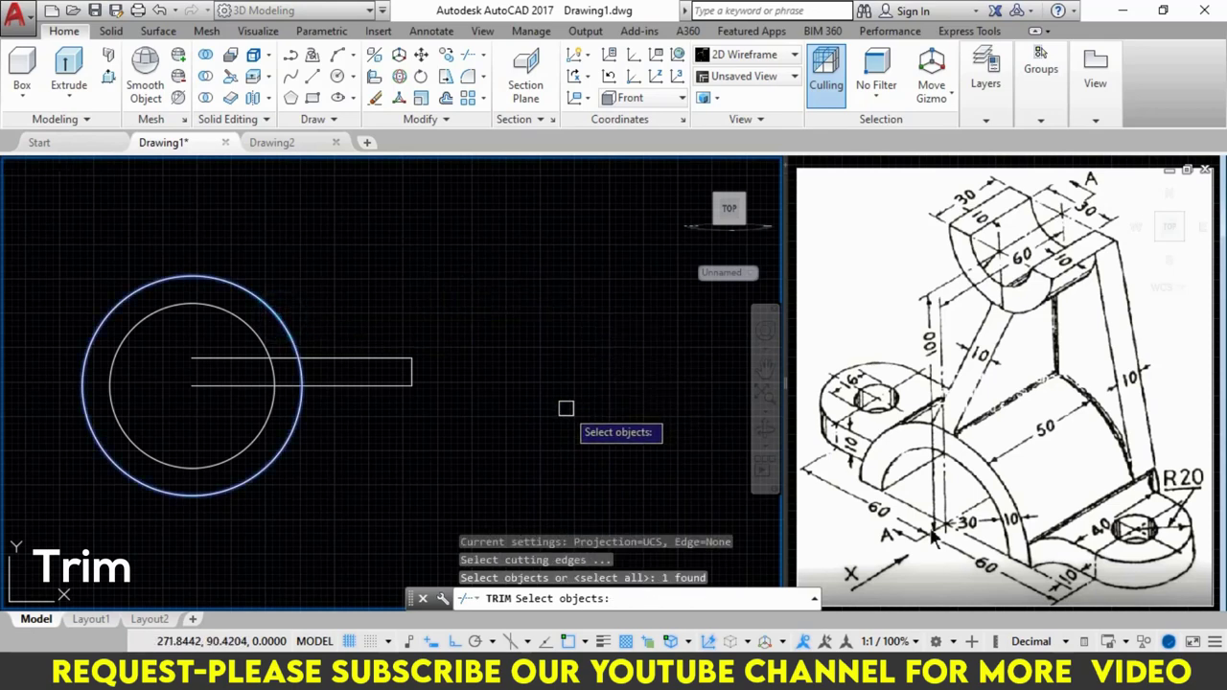
key(Return)
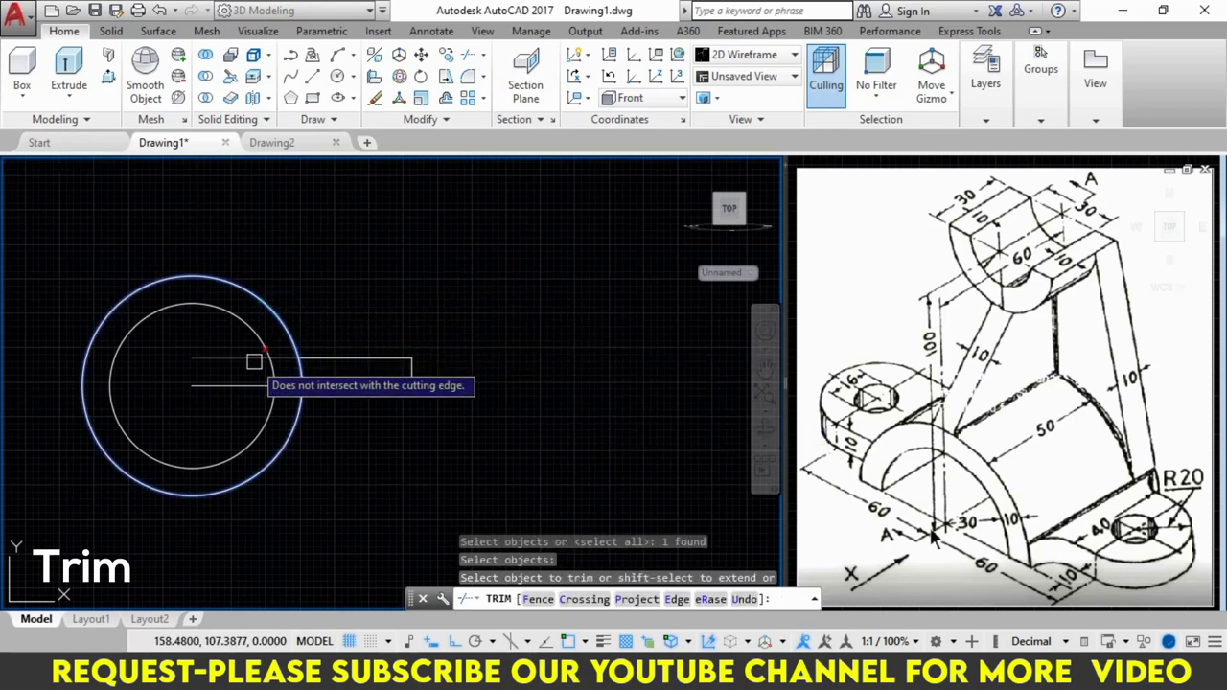
click(248, 360)
key(Return)
text(c)
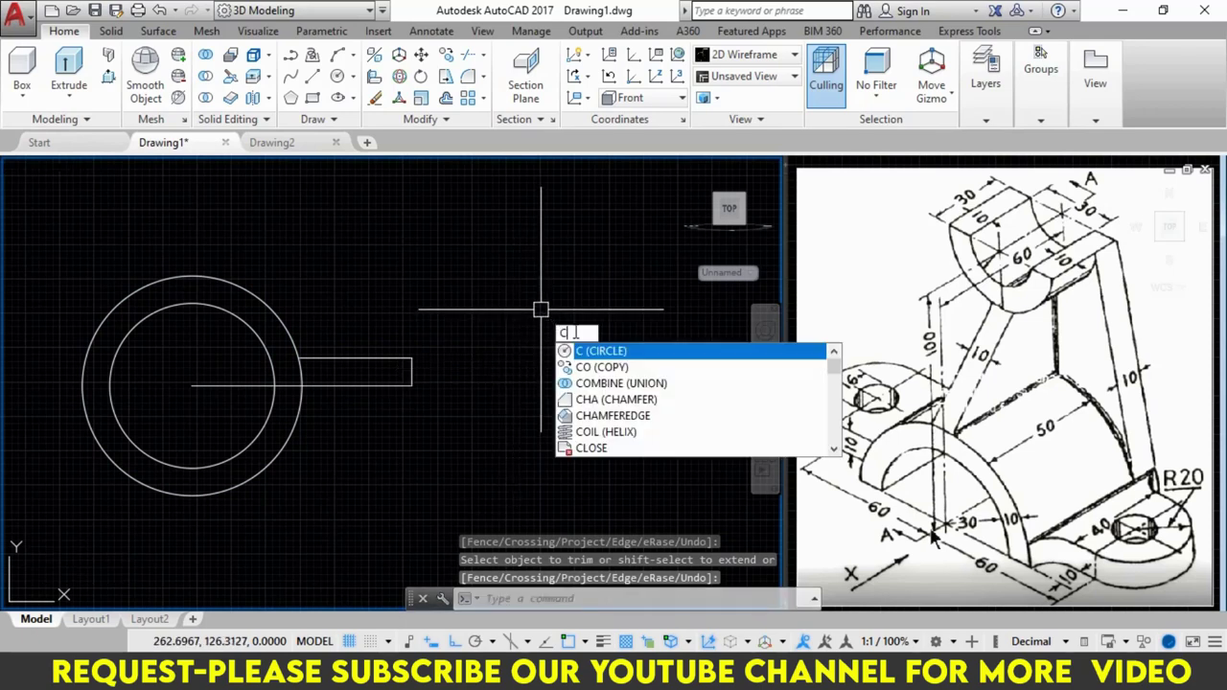
Step: Draw a diameter-30 circle at the shared centre of the two base circles
key(Return)
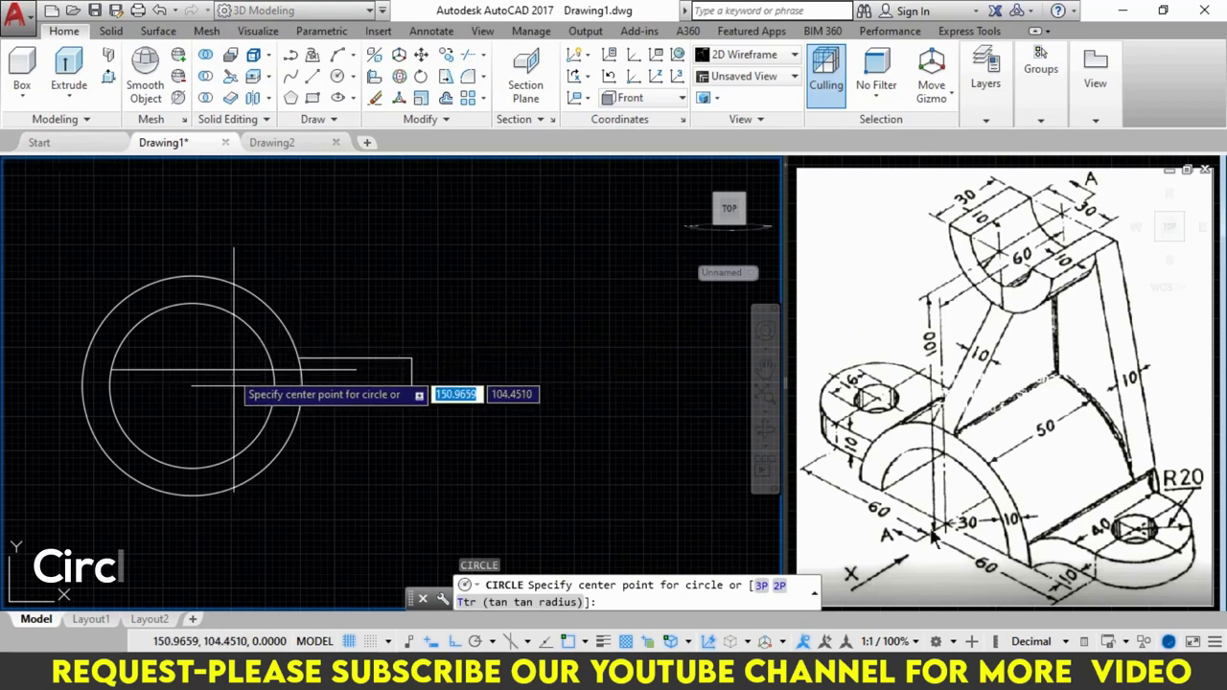
click(192, 385)
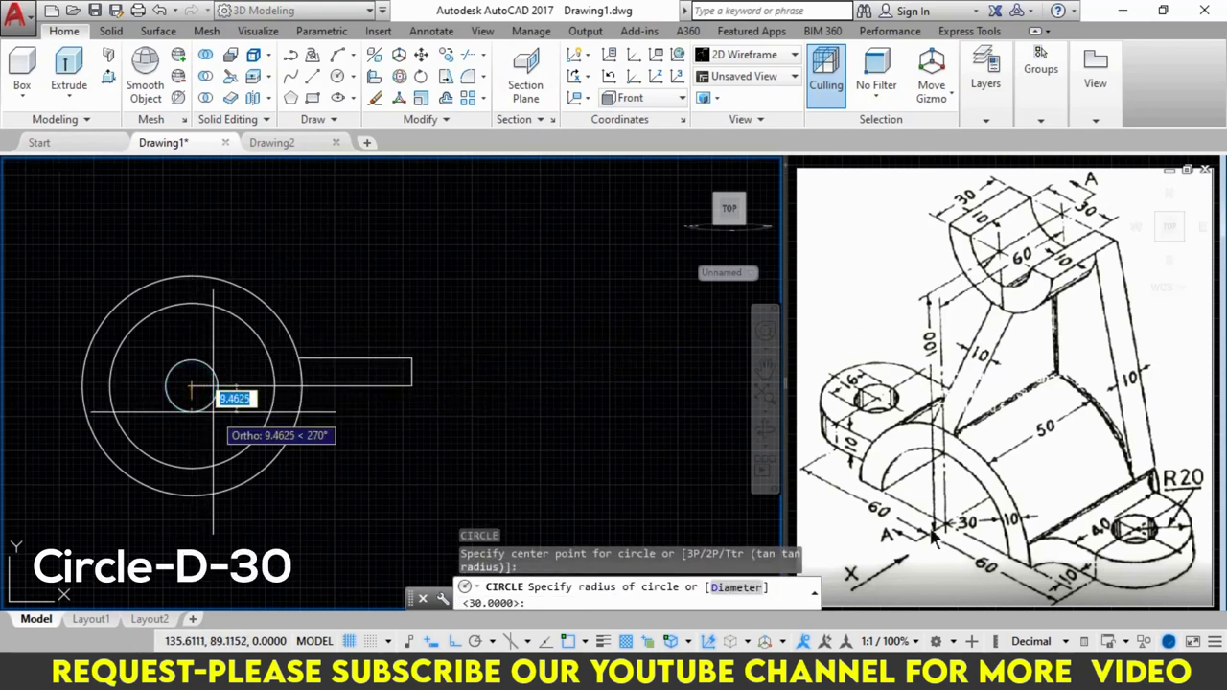
text(D)
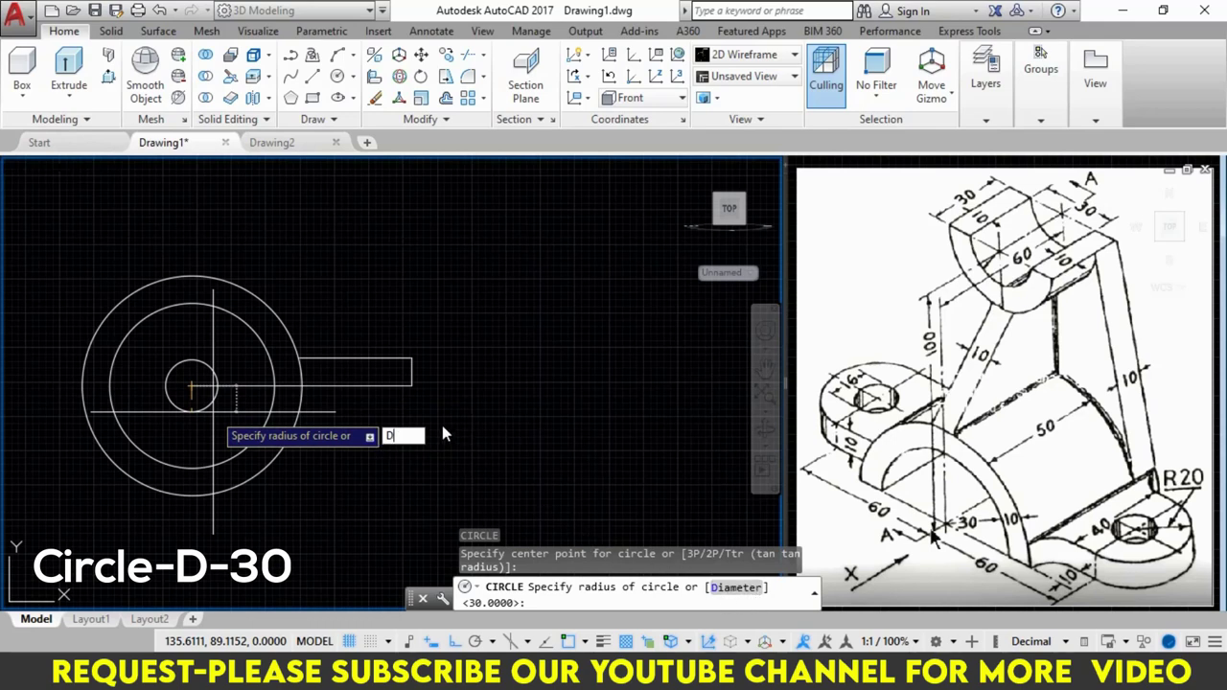
key(Return)
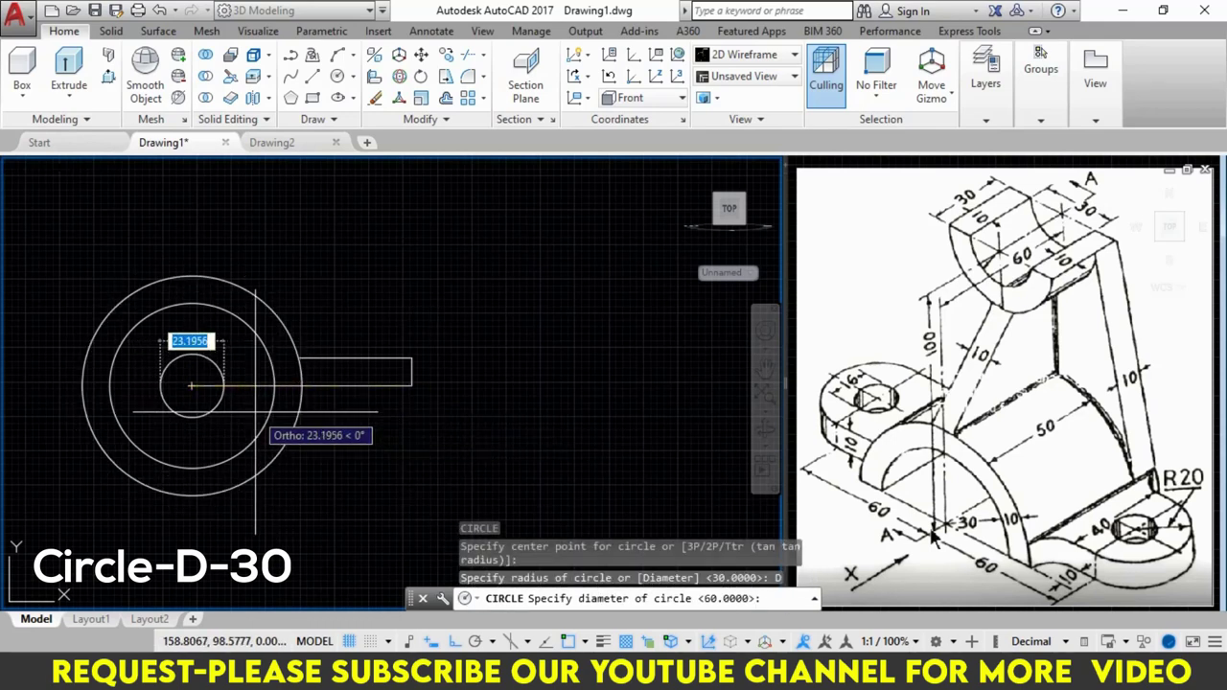
text(30)
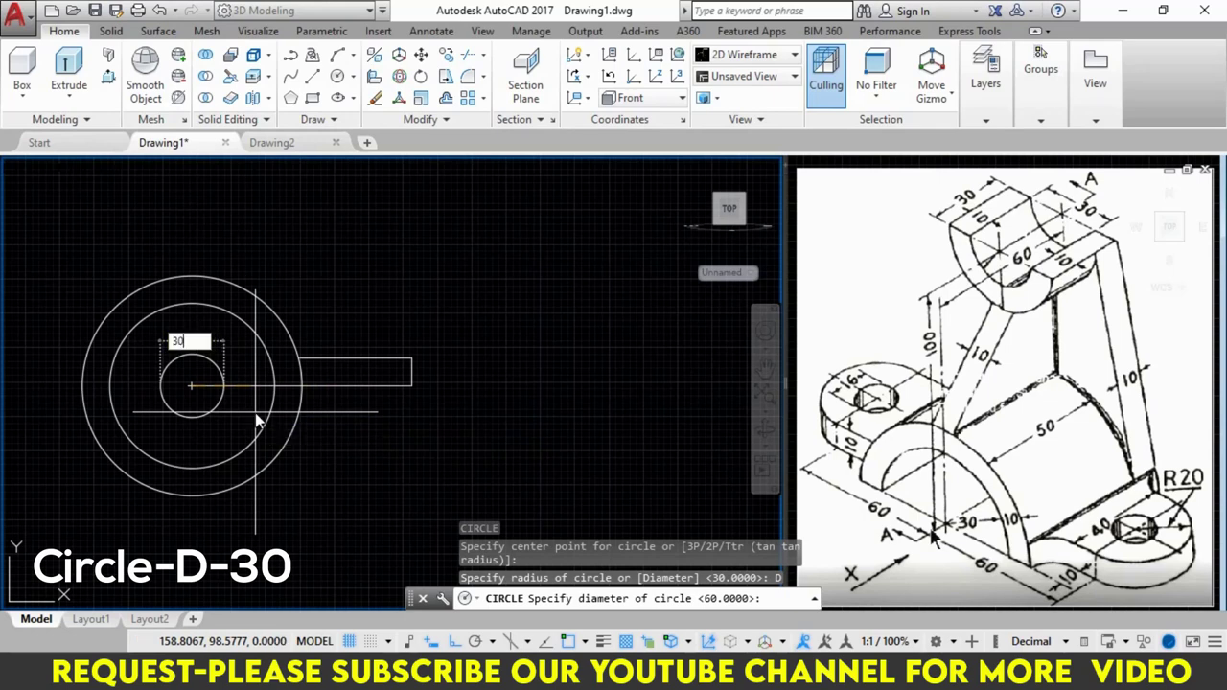
key(Return)
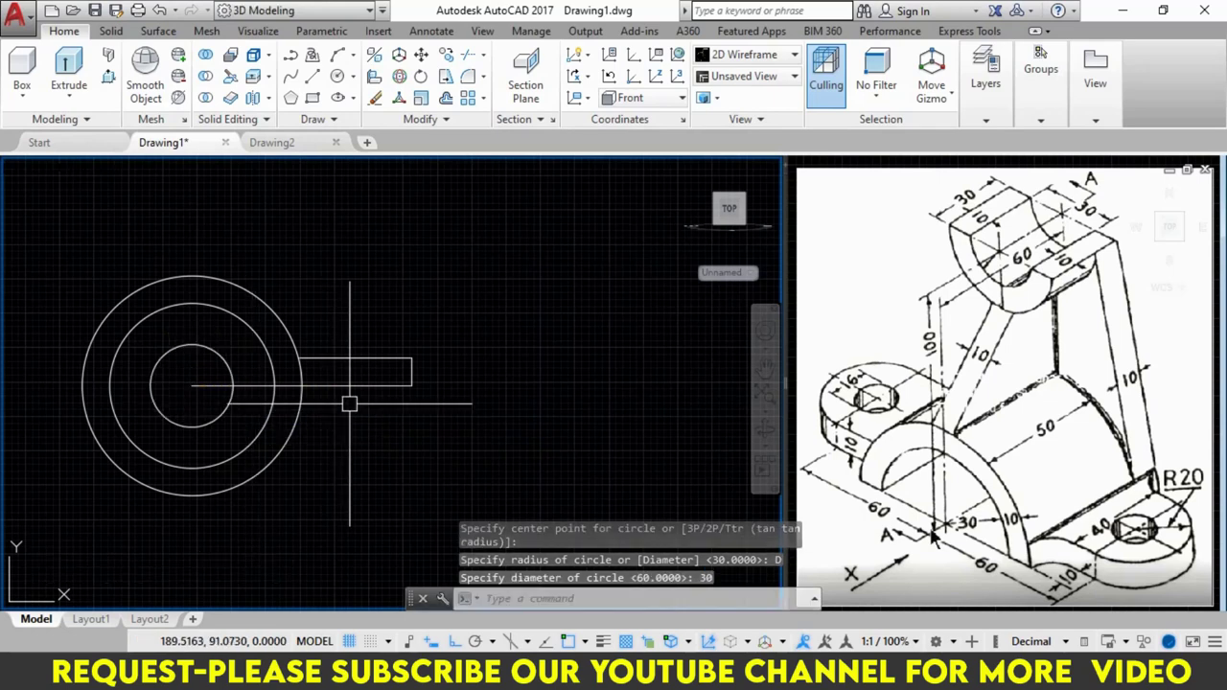
scroll(552, 257, down, 2)
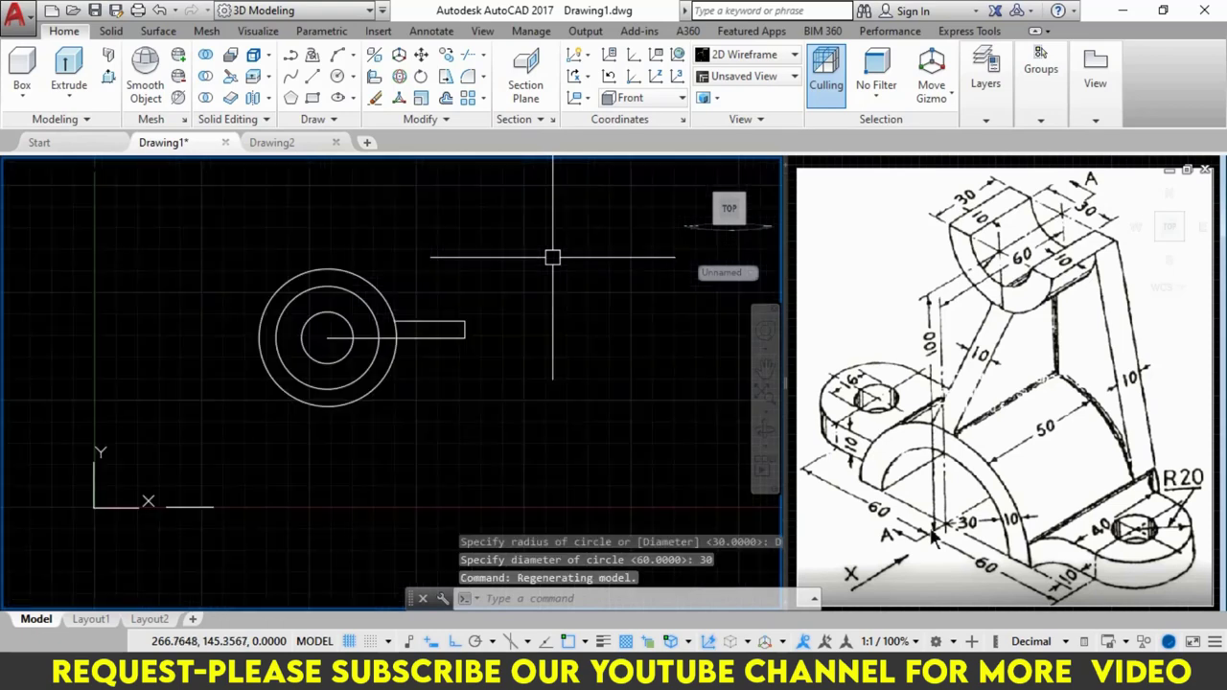
middle_drag(529, 261, 540, 361)
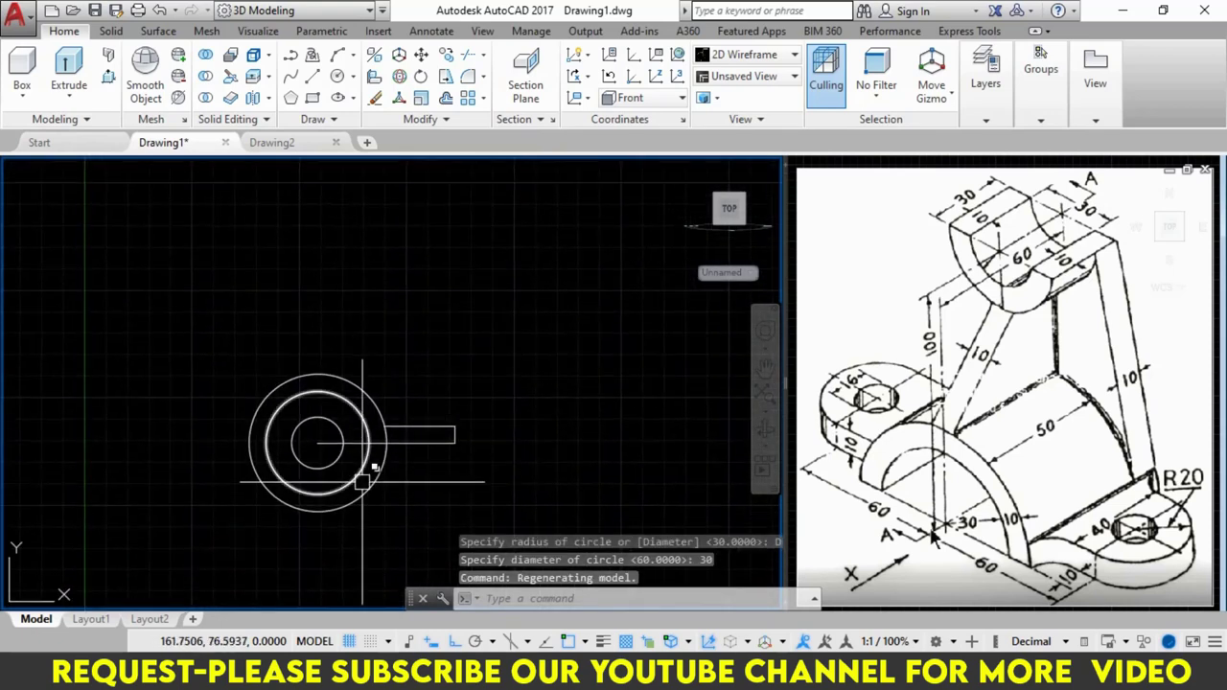
click(336, 460)
text(M)
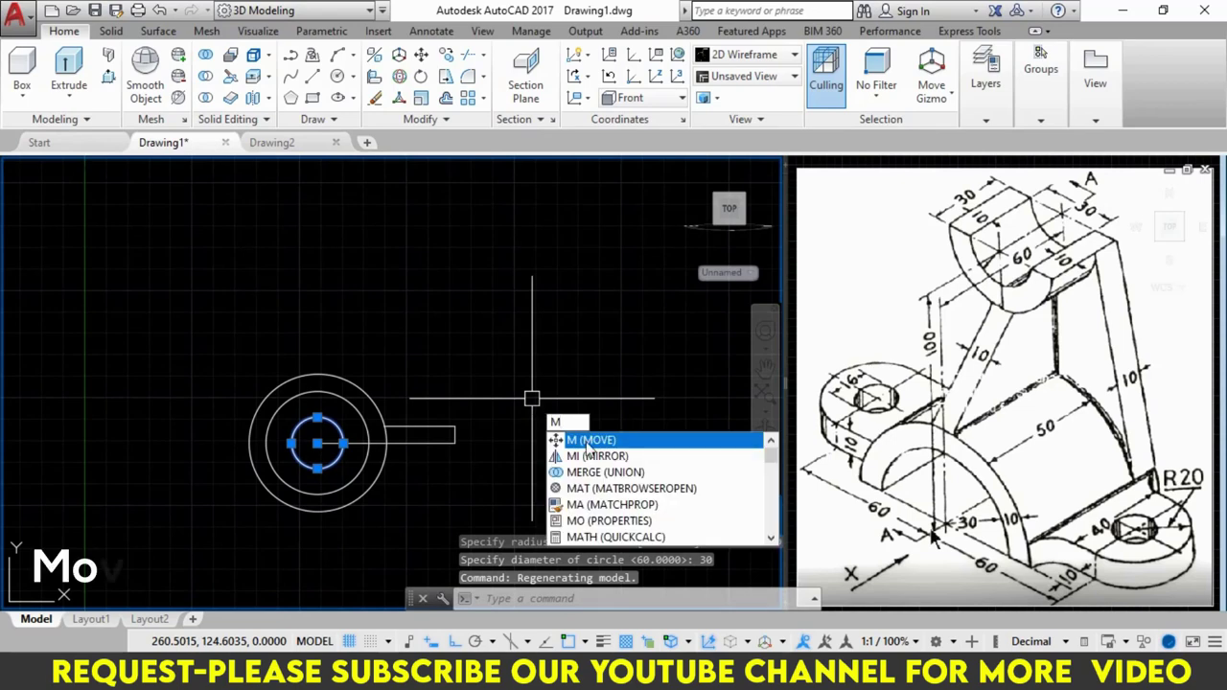
Step: Move the diameter-30 circle 100 units straight up
key(Return)
click(530, 470)
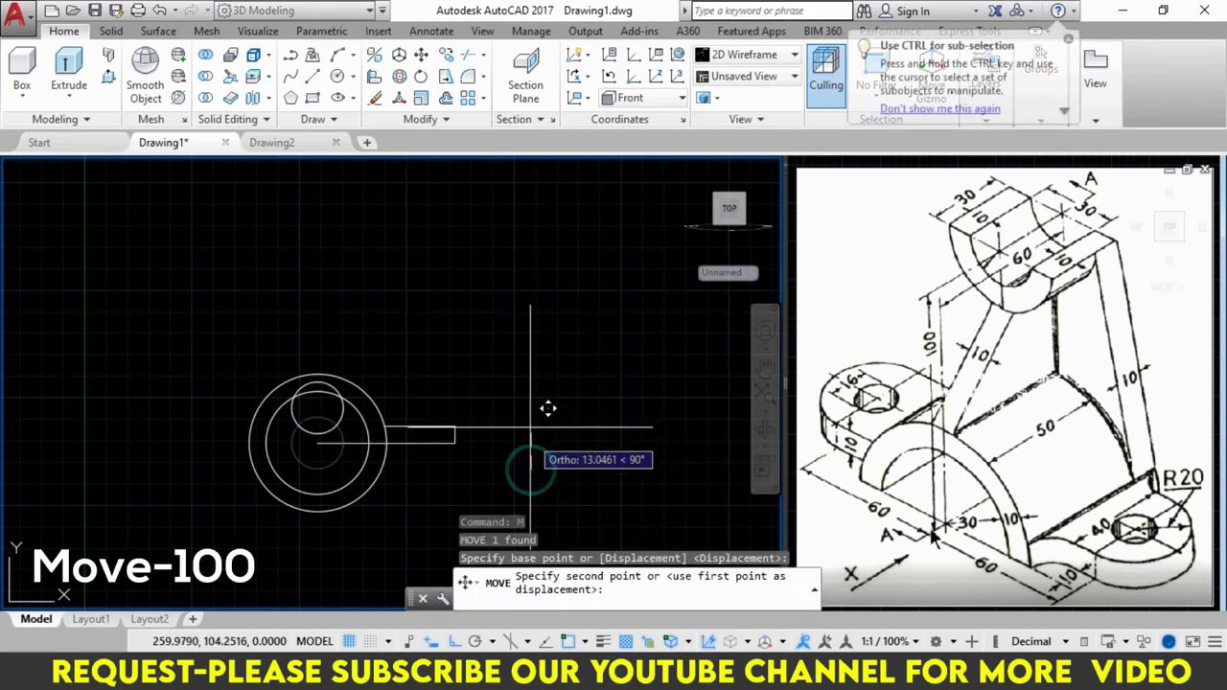
text(100)
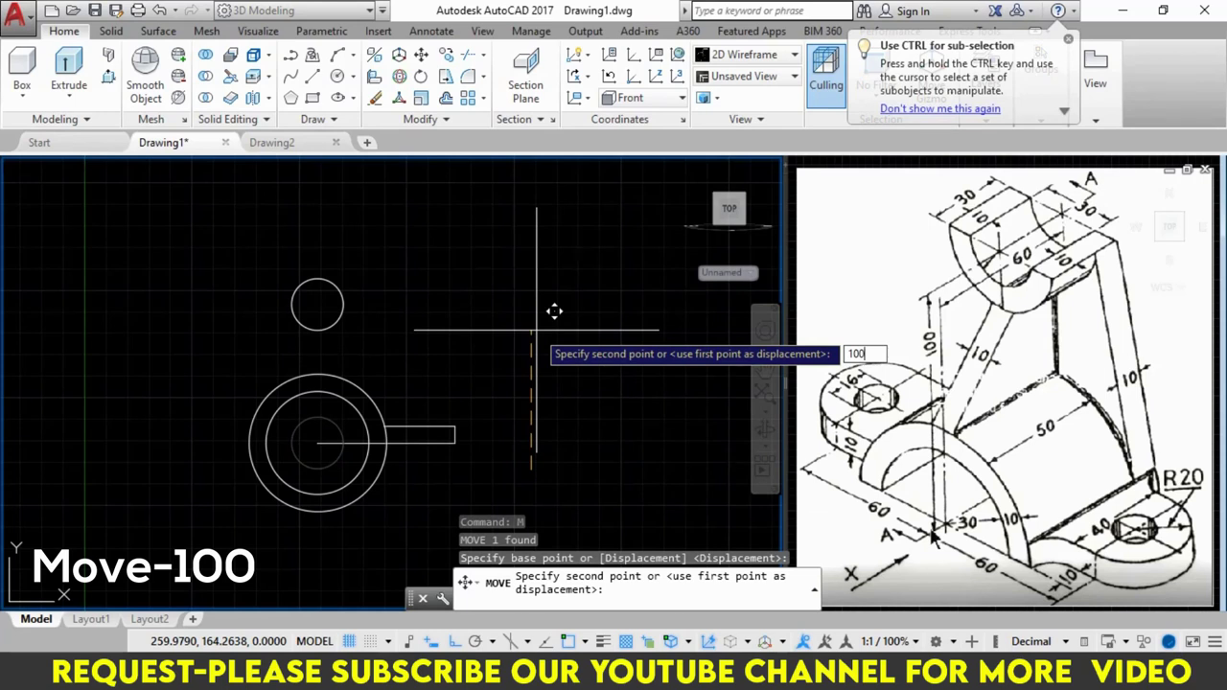
key(Return)
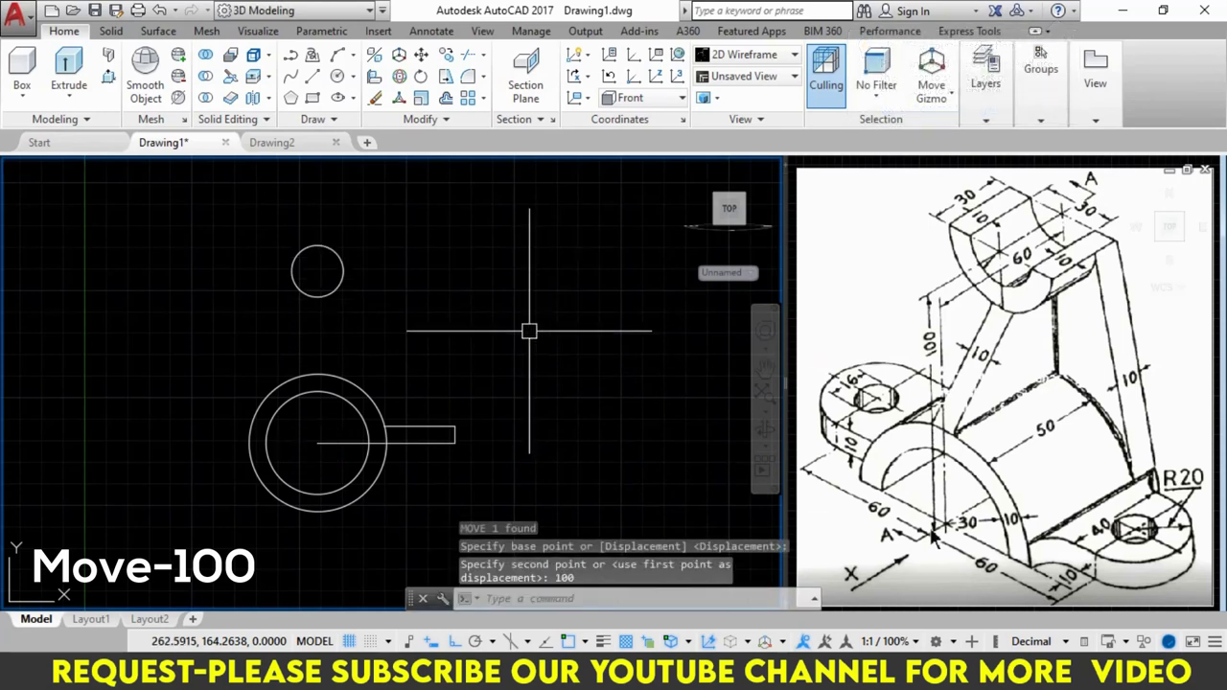
Step: Offset the raised circle outward by 10 to form a ring
text(O)
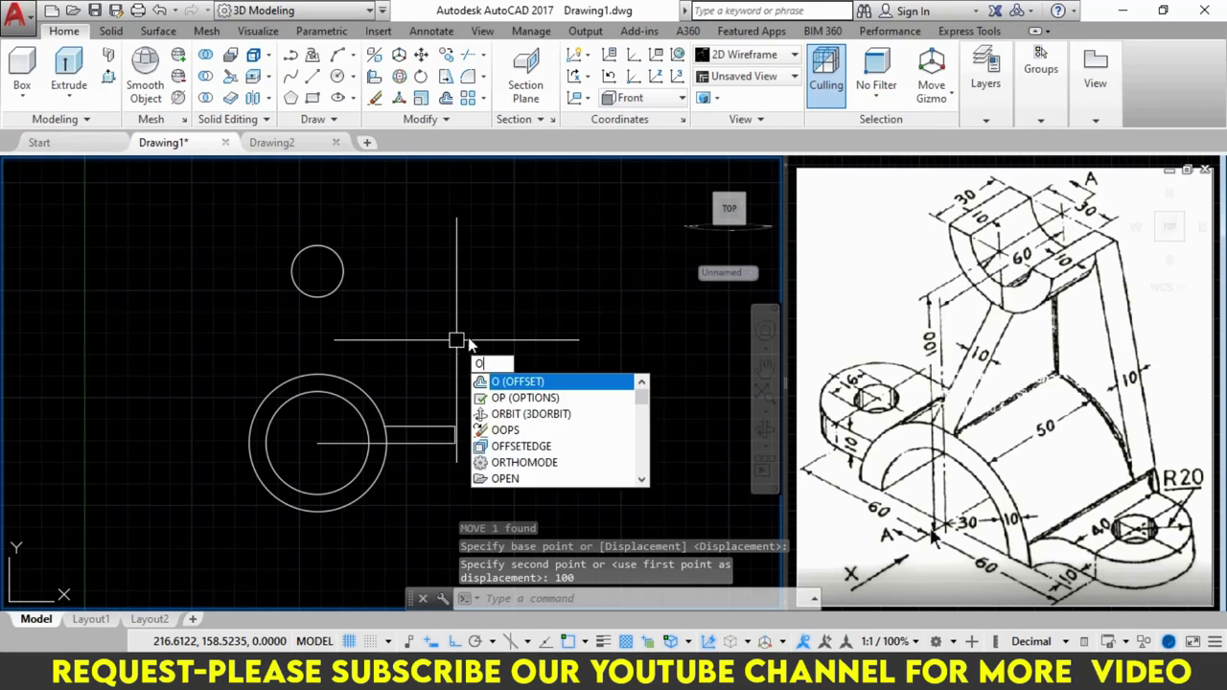
key(Return)
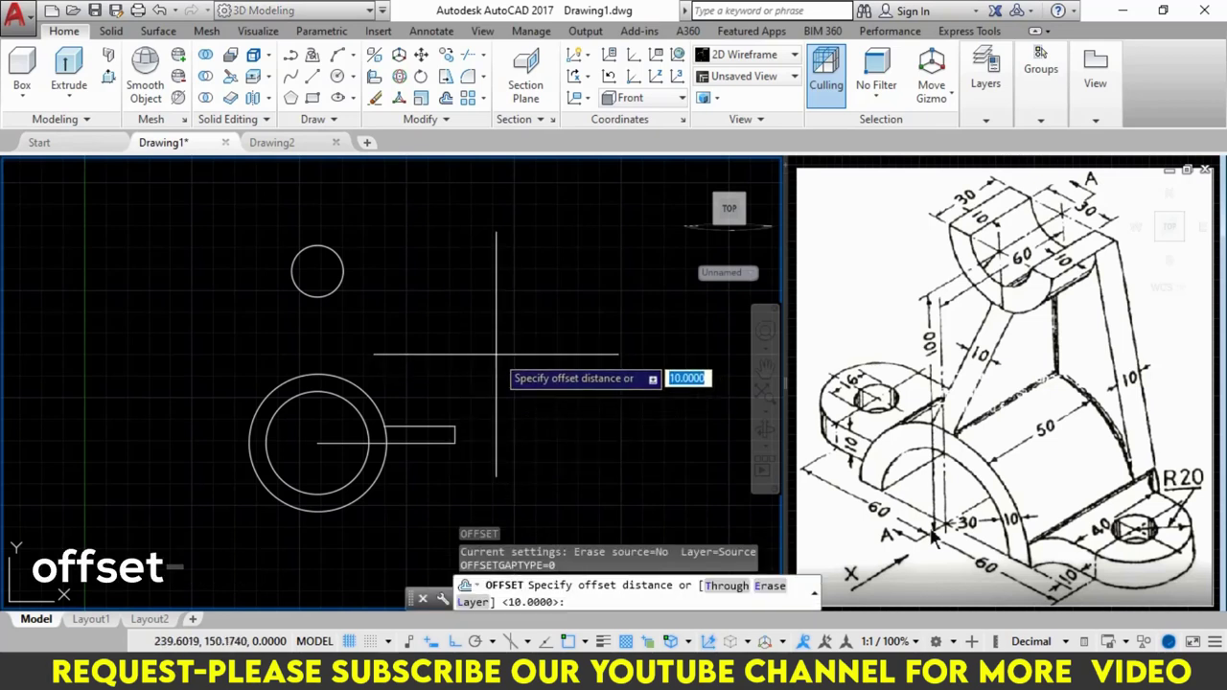
text(10)
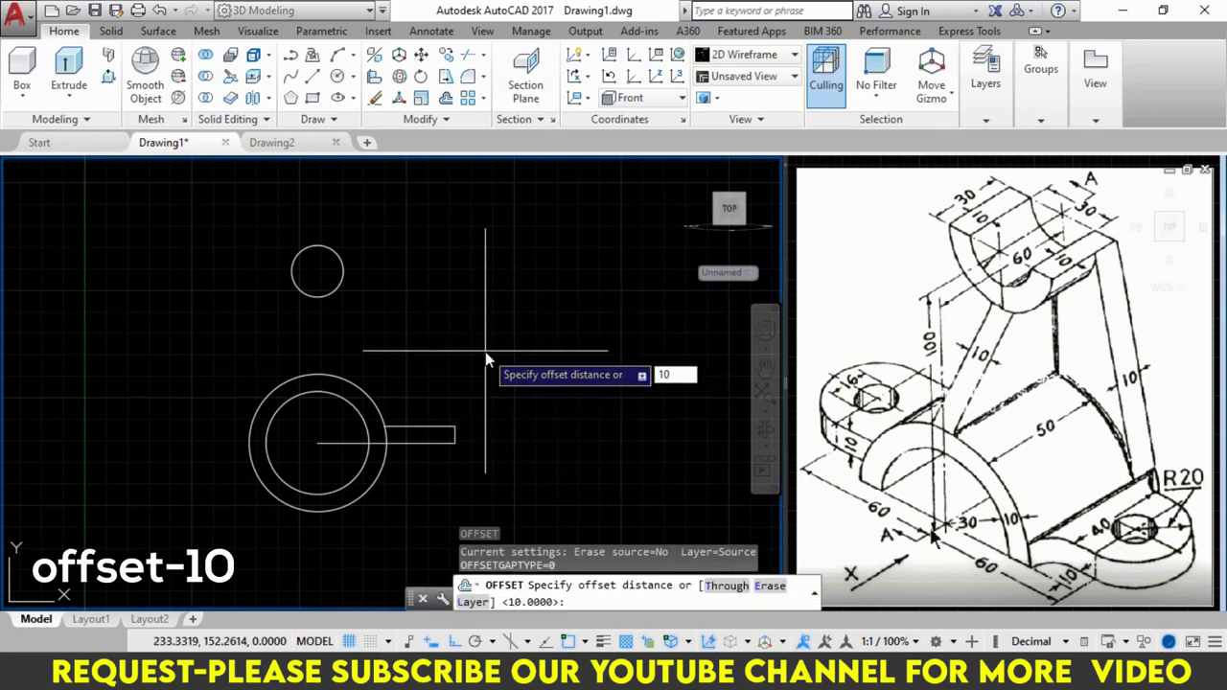
key(Return)
click(340, 288)
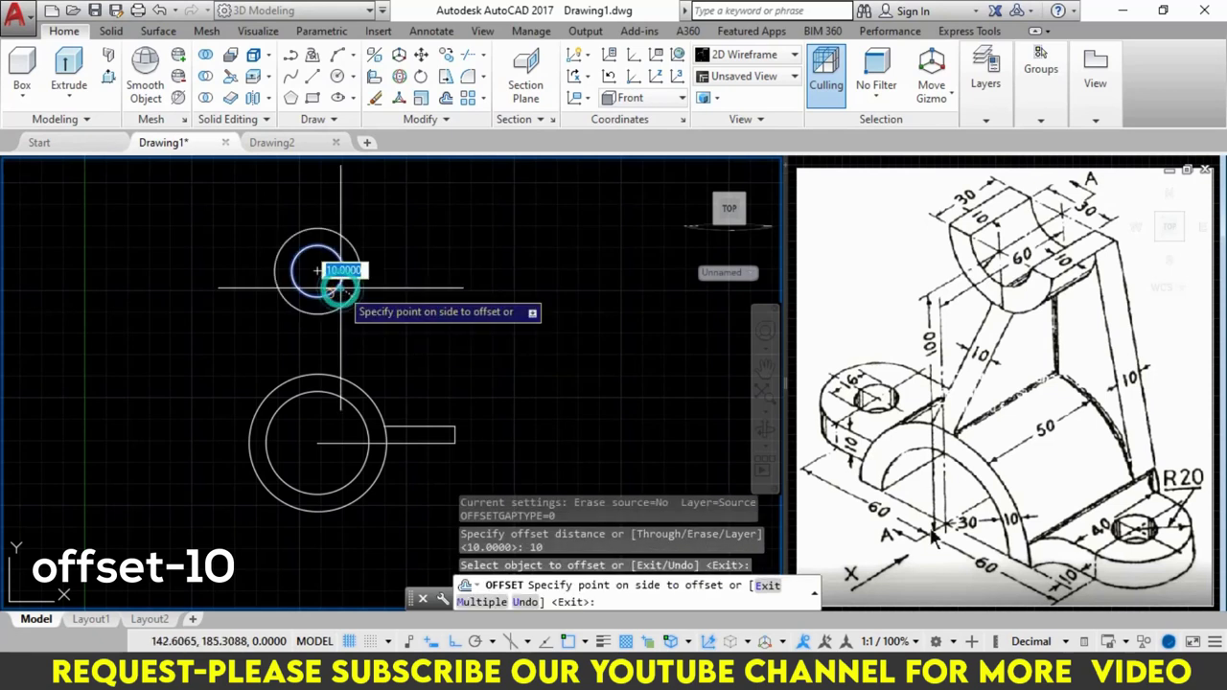
click(459, 342)
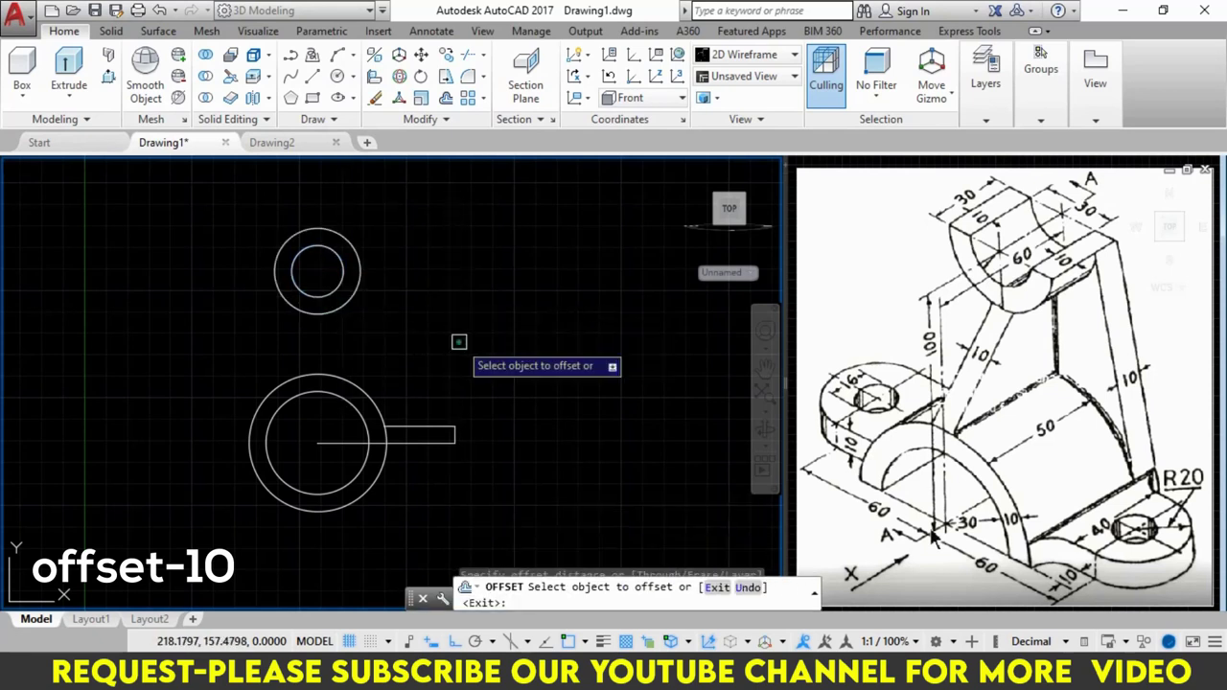
key(Escape)
text(L)
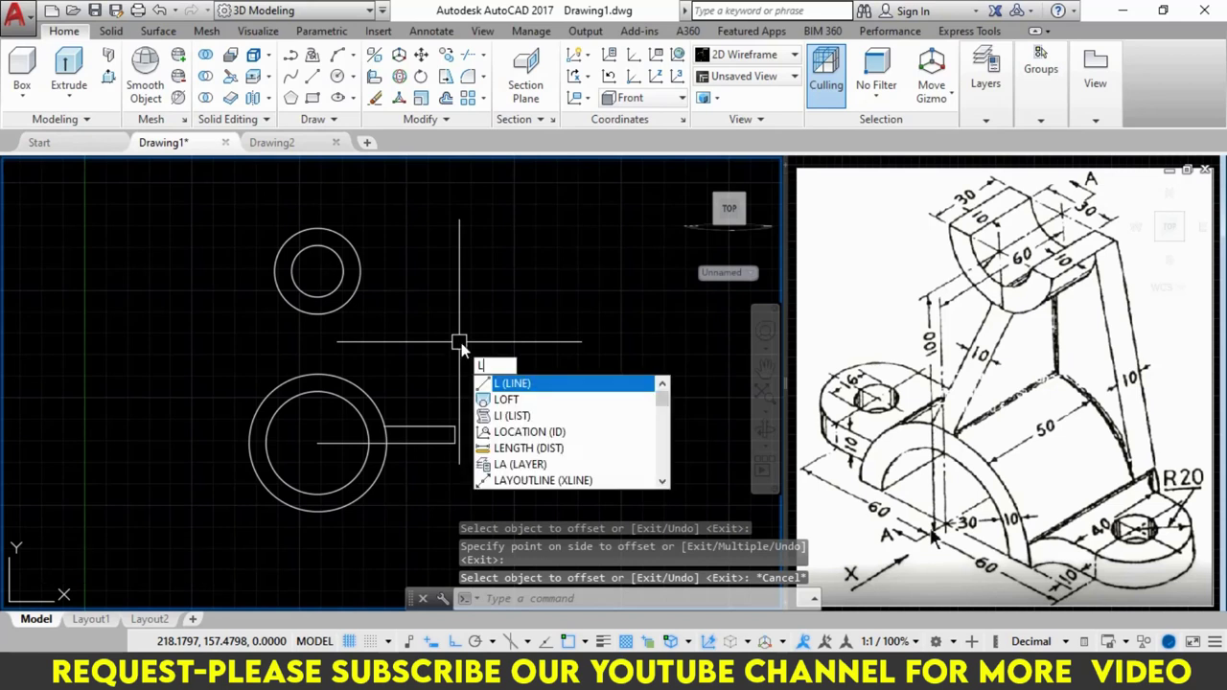
Step: Draw a line across the ring's diameter and a slanted line down to the base circle
key(Return)
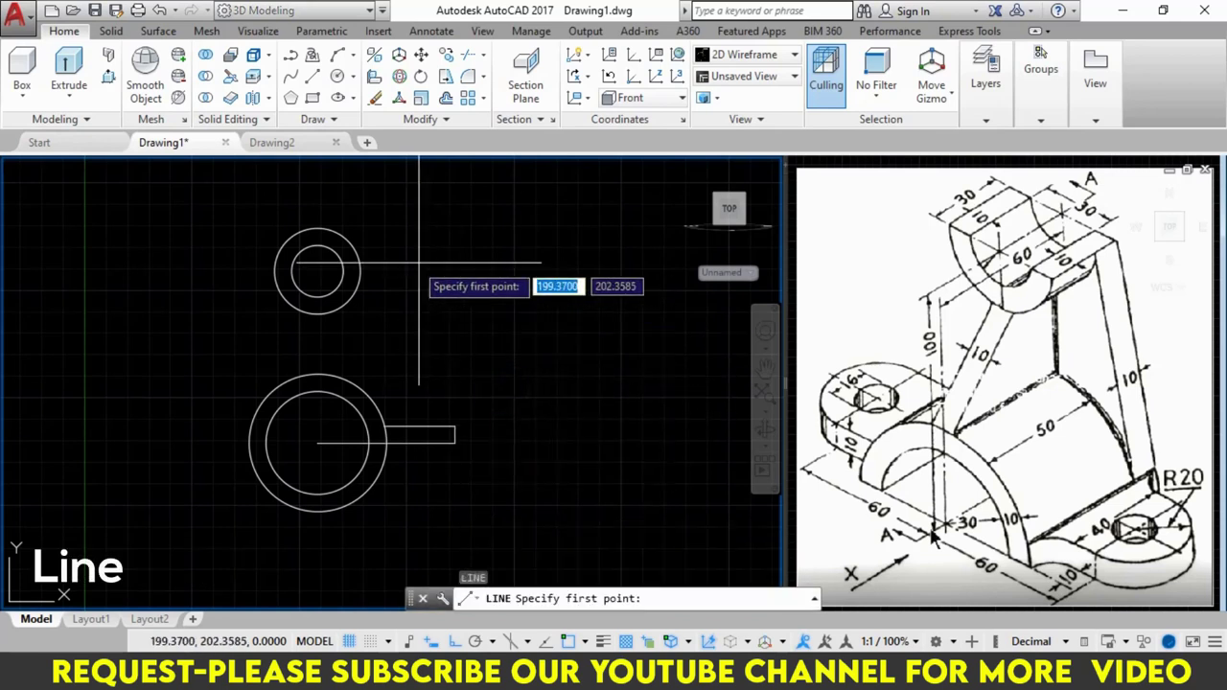
click(275, 271)
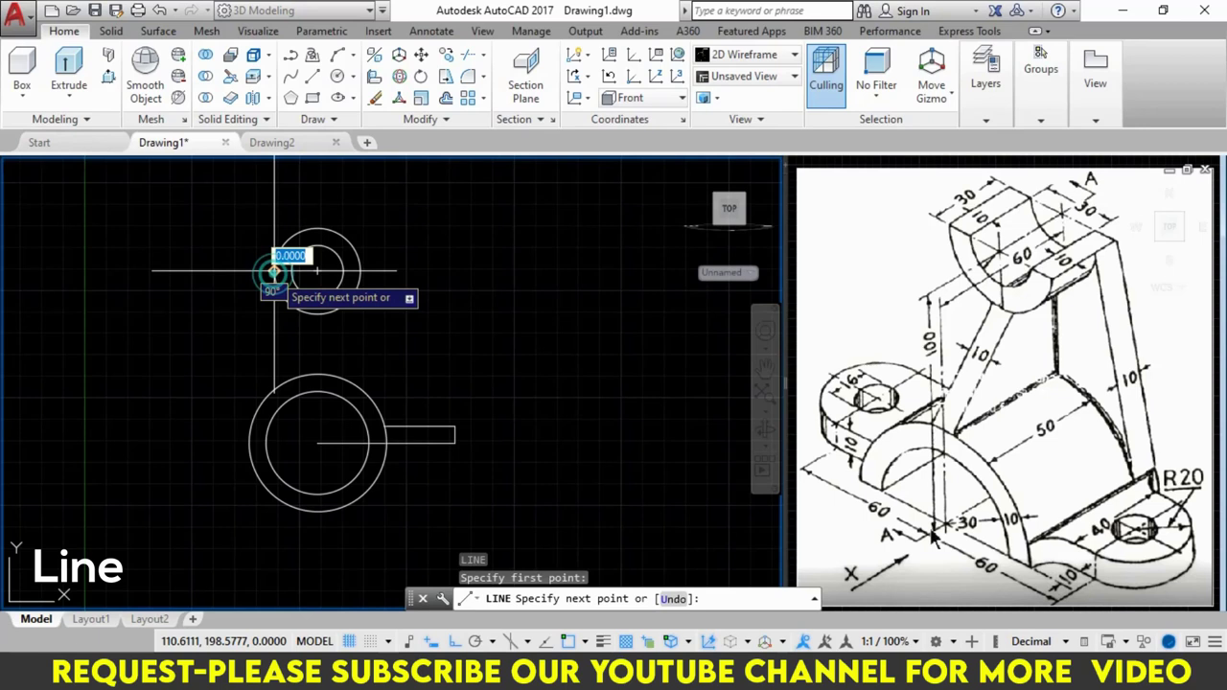
click(360, 272)
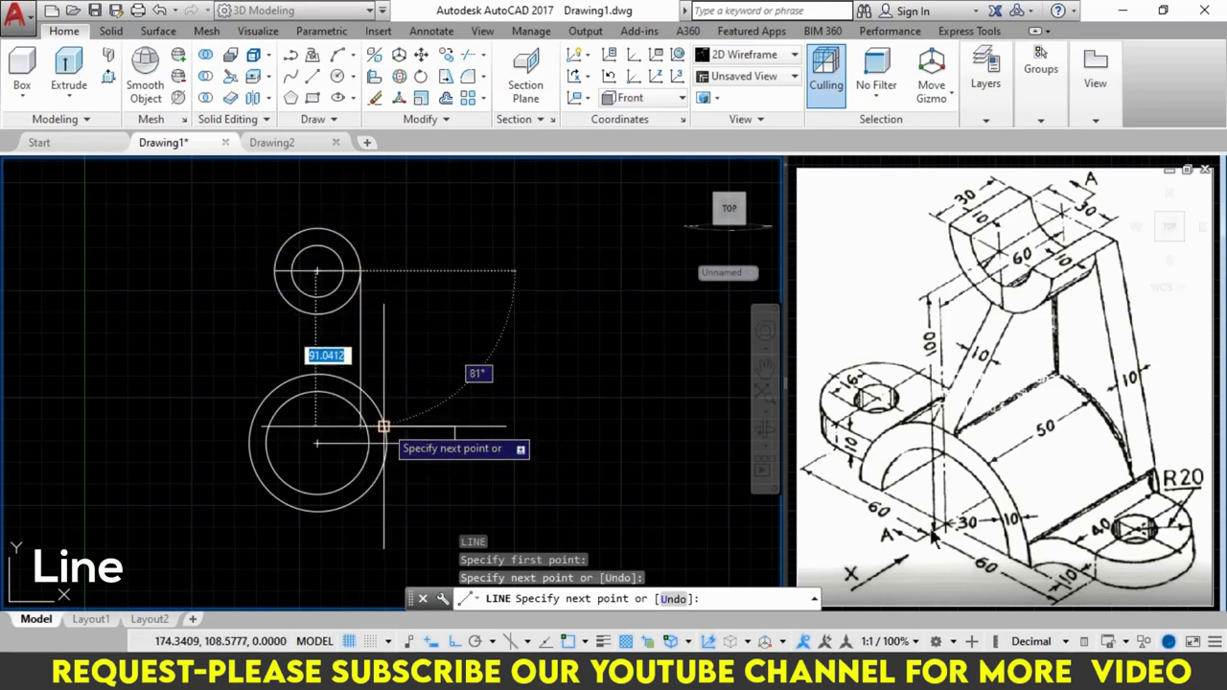
click(383, 426)
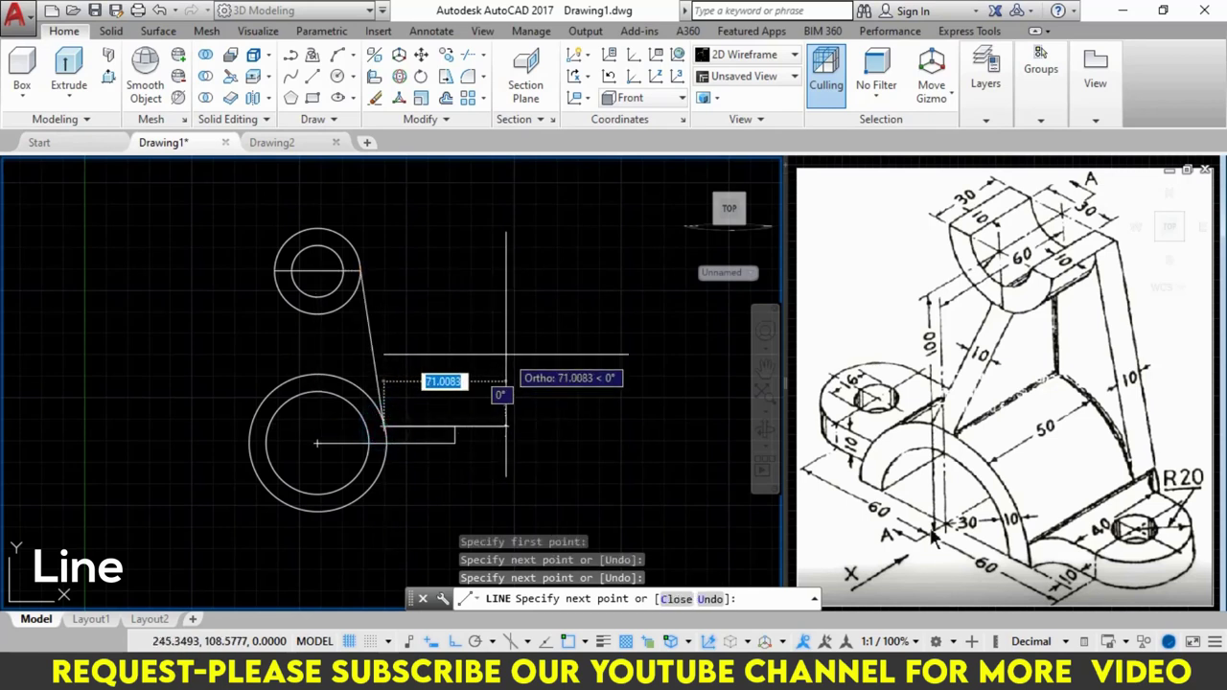
key(Return)
text(TR)
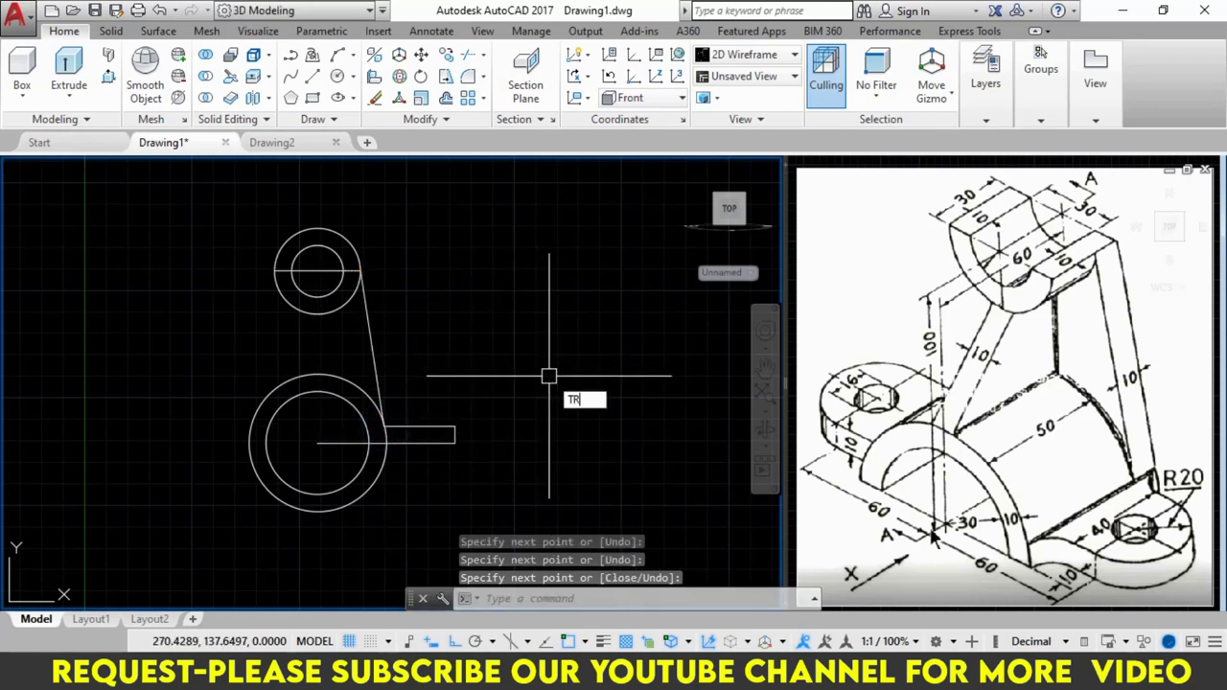
Step: Trim away the top arcs of the raised ring and the line segment inside them
key(Return)
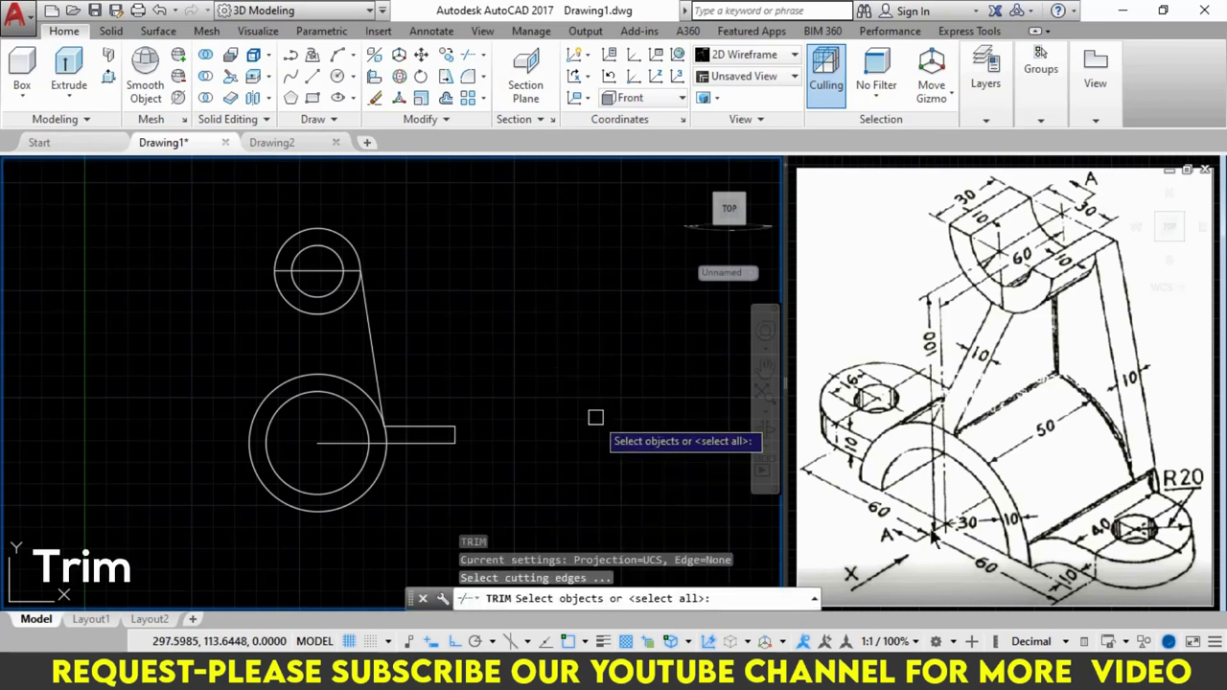
key(Return)
click(341, 232)
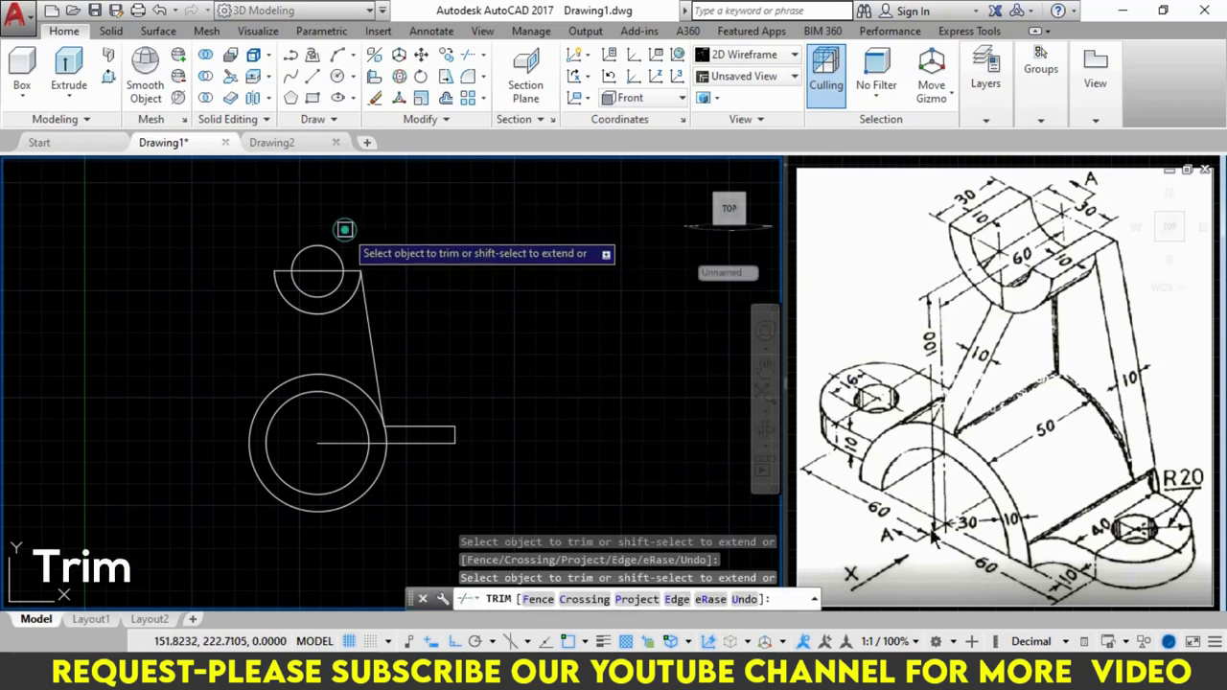
click(320, 248)
click(320, 270)
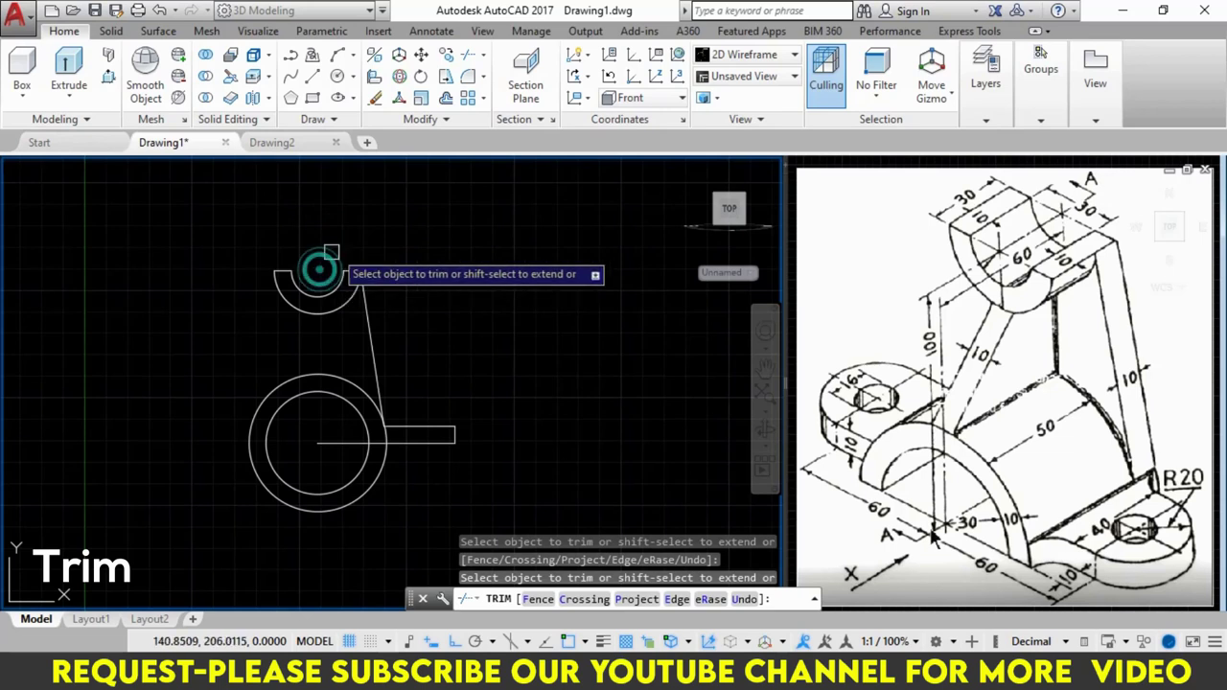
key(Return)
key(Return)
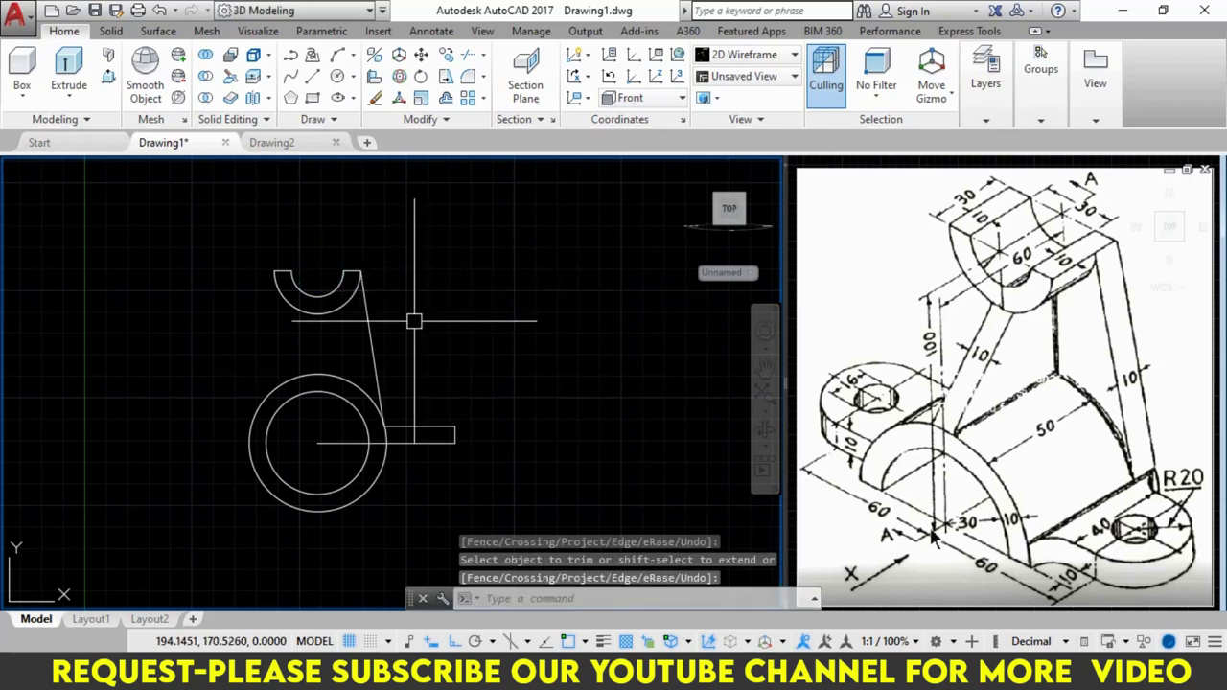
Step: Mirror the slanted side and base lines about the vertical axis through the circle centre, keeping originals
click(369, 336)
click(517, 326)
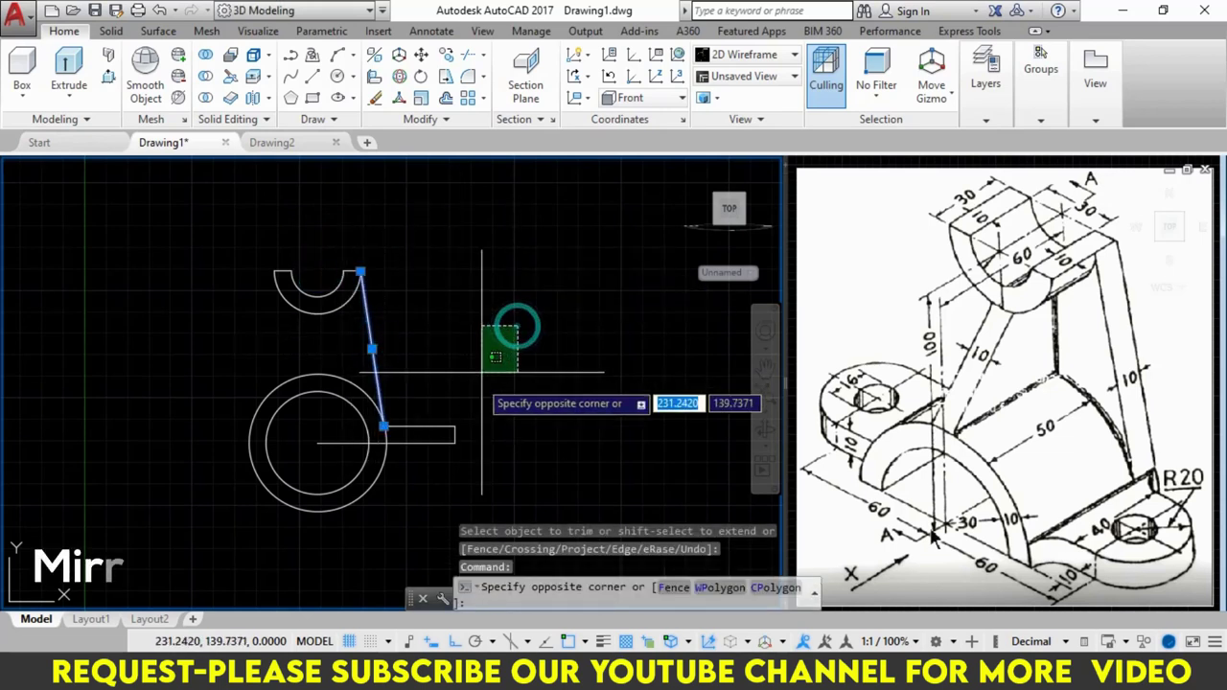
click(438, 452)
text(MI)
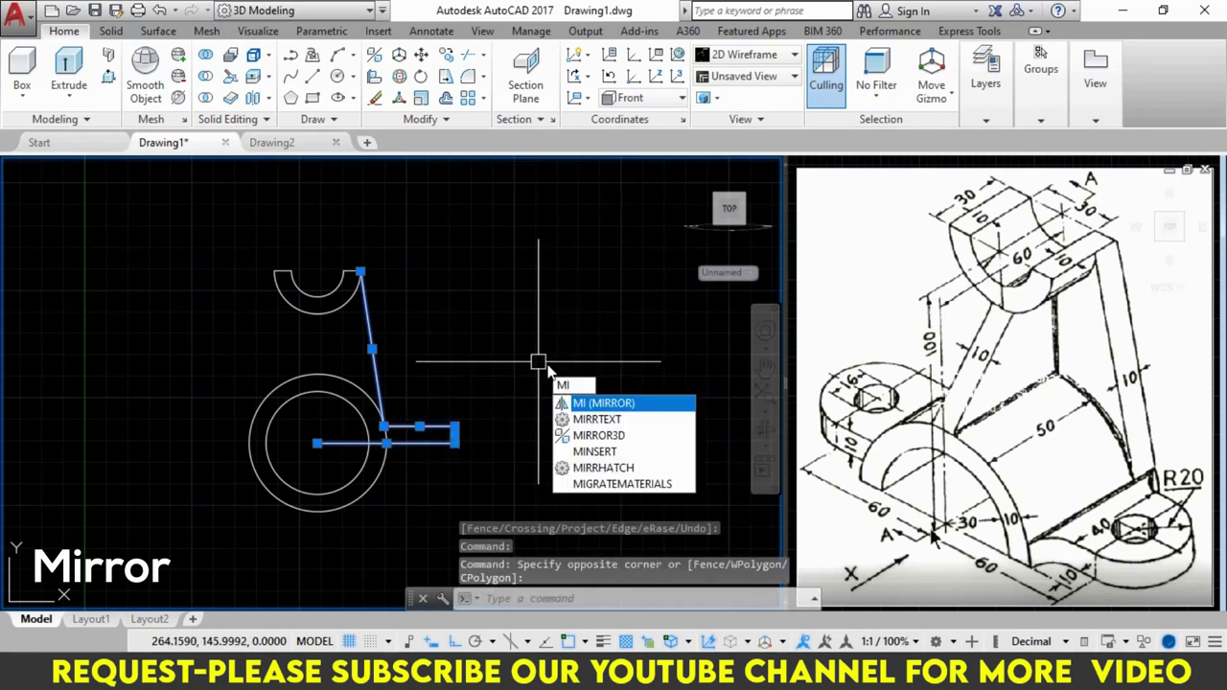
click(604, 403)
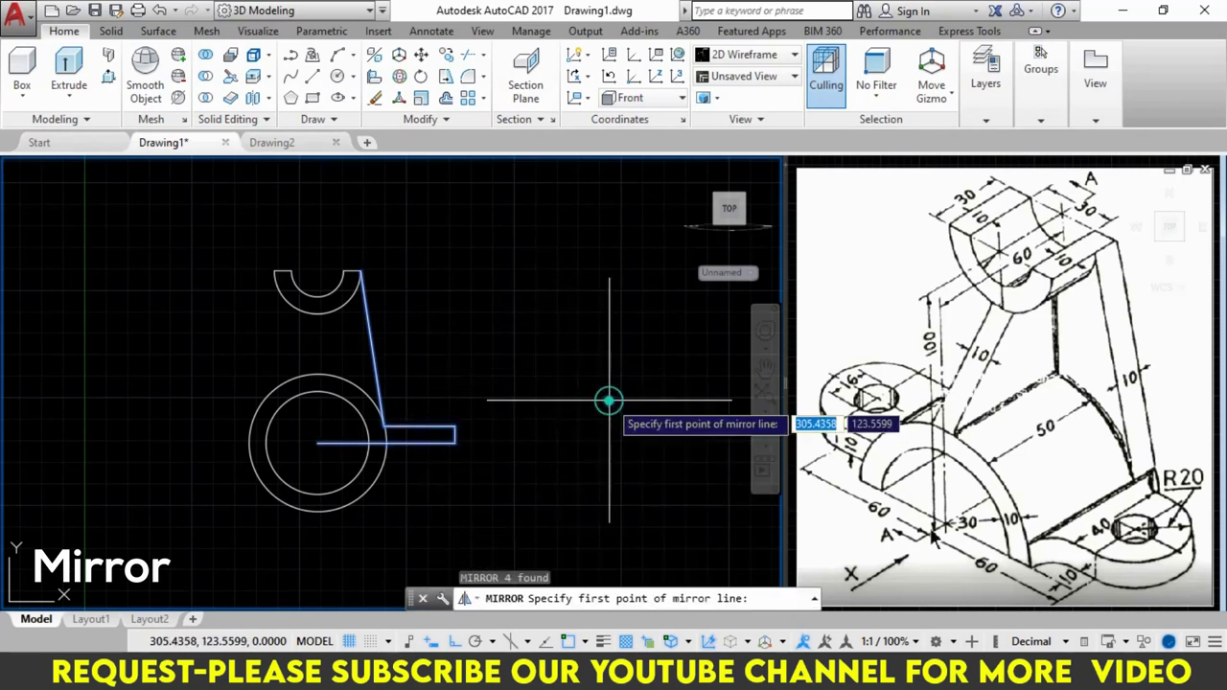
click(317, 443)
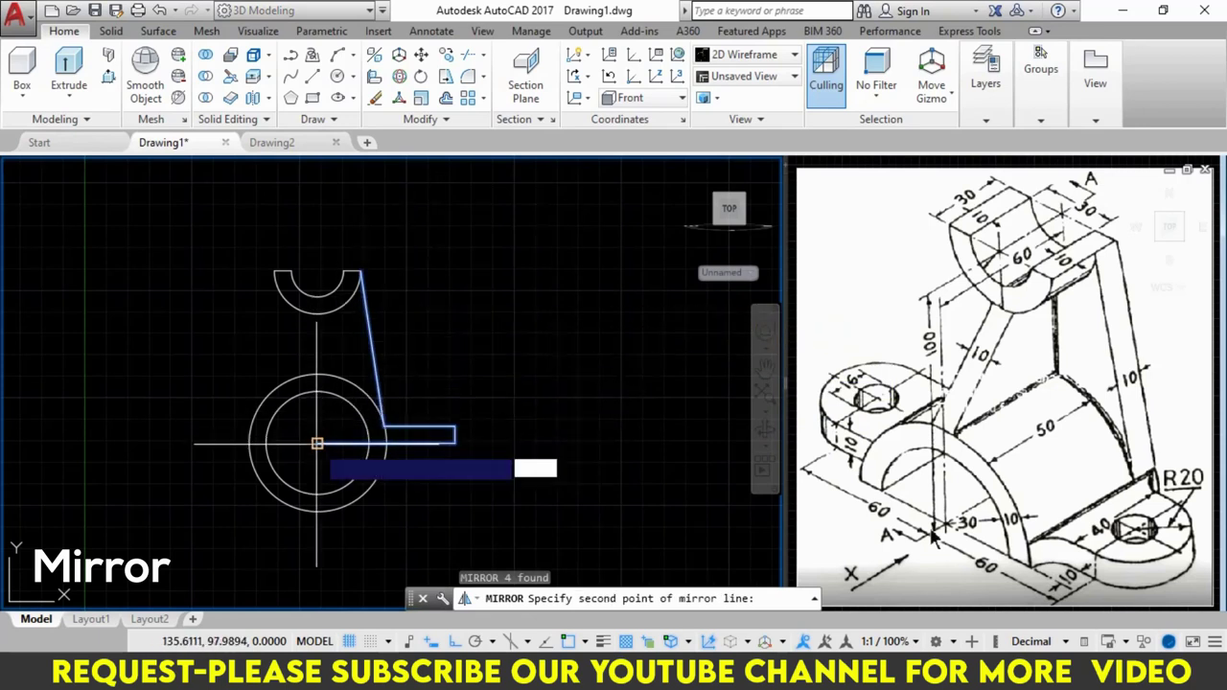
click(319, 271)
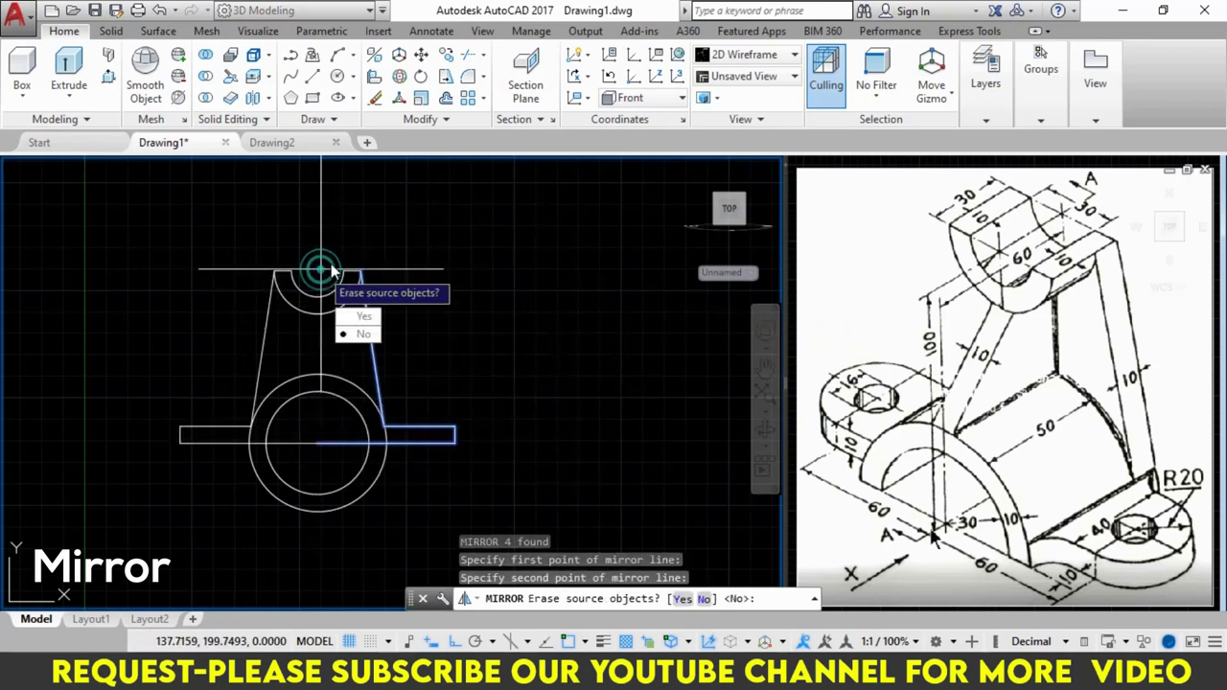
click(362, 336)
text(TR)
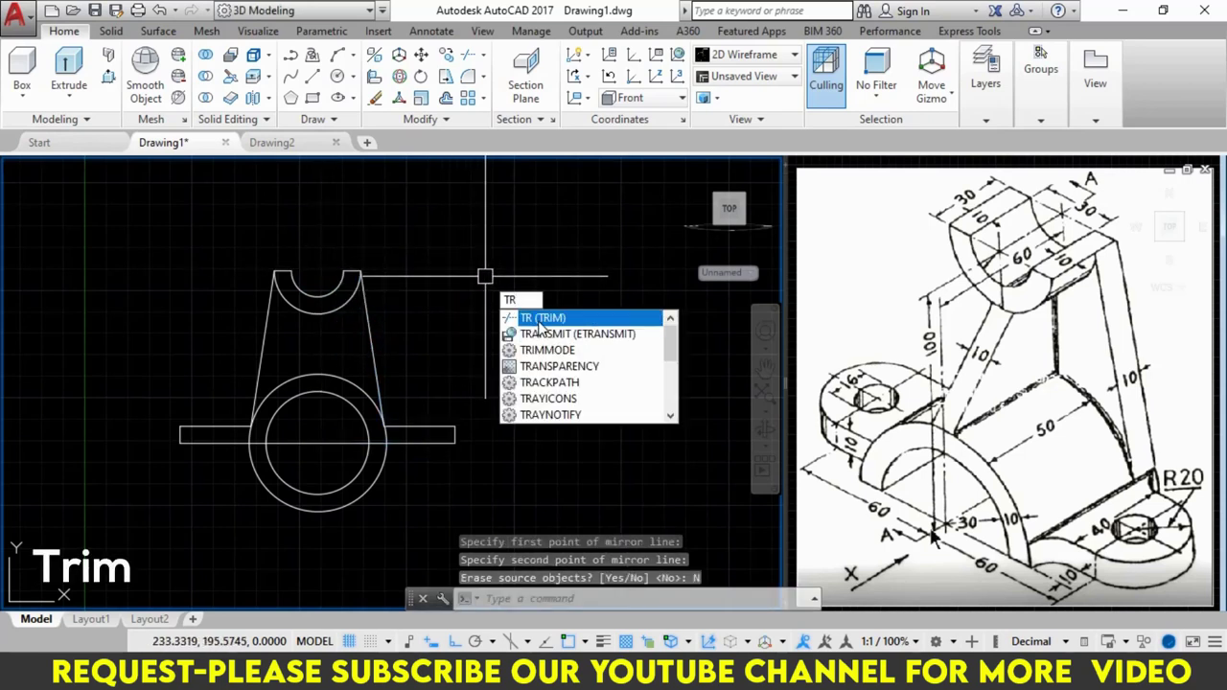
Step: Trim the lower halves of the base circles and the base line under the arch
key(Return)
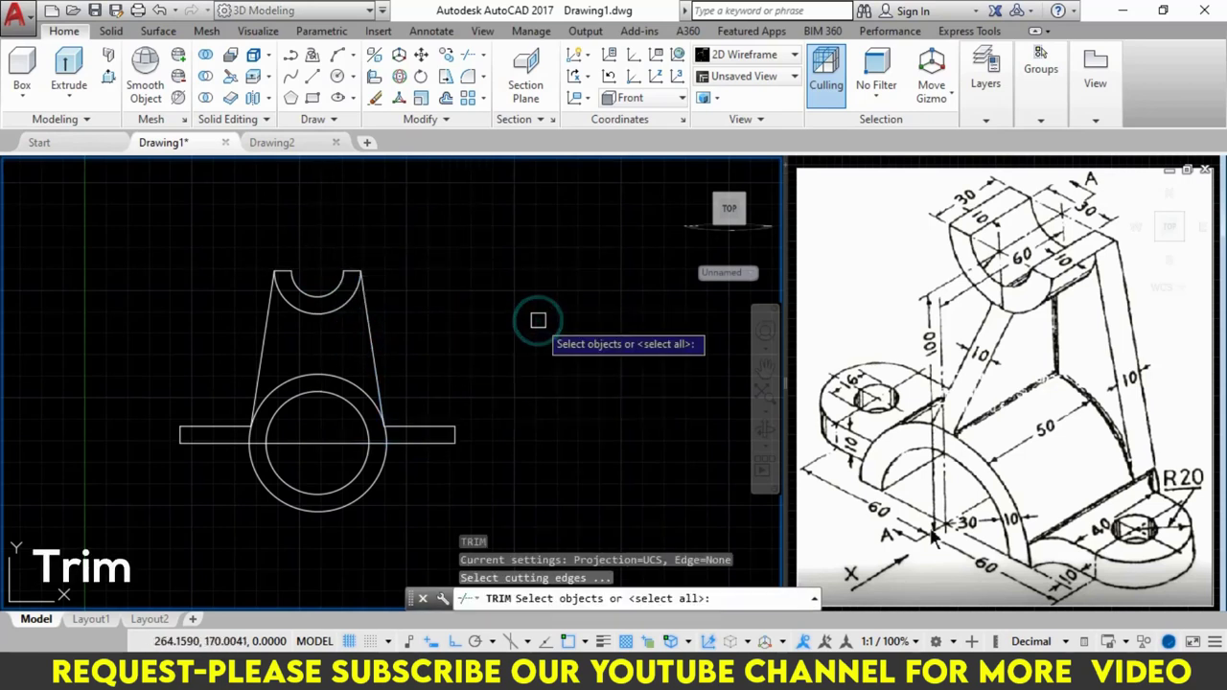
key(Return)
click(355, 482)
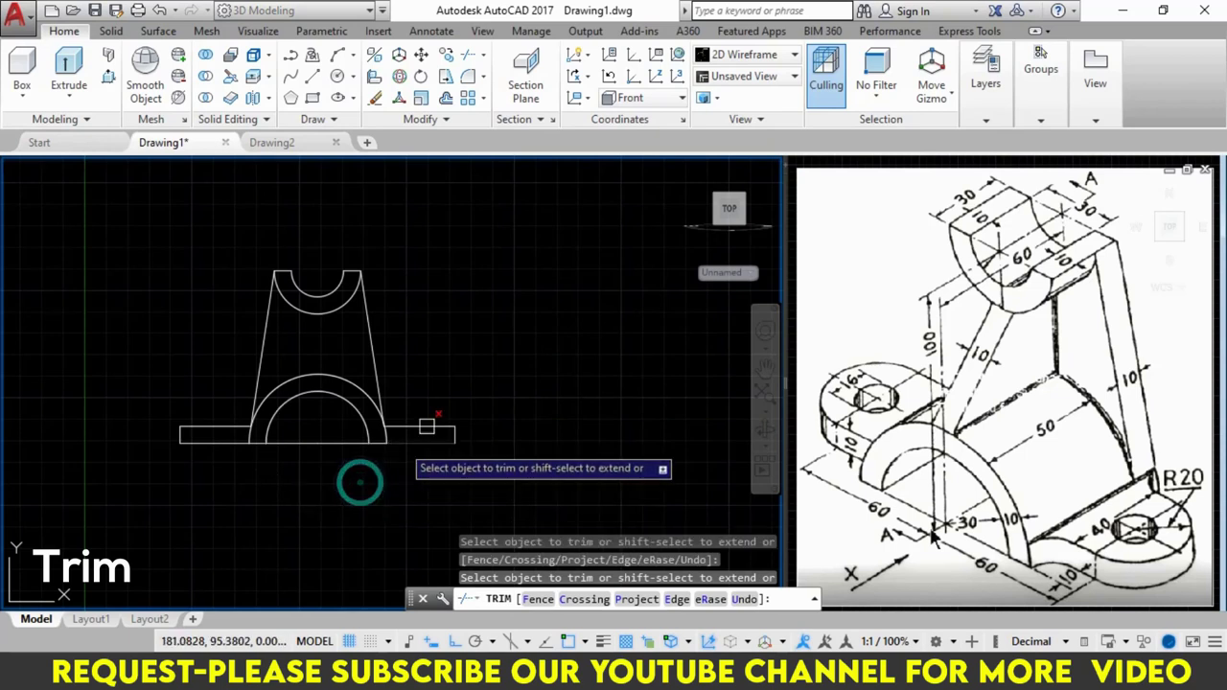
click(305, 441)
key(Return)
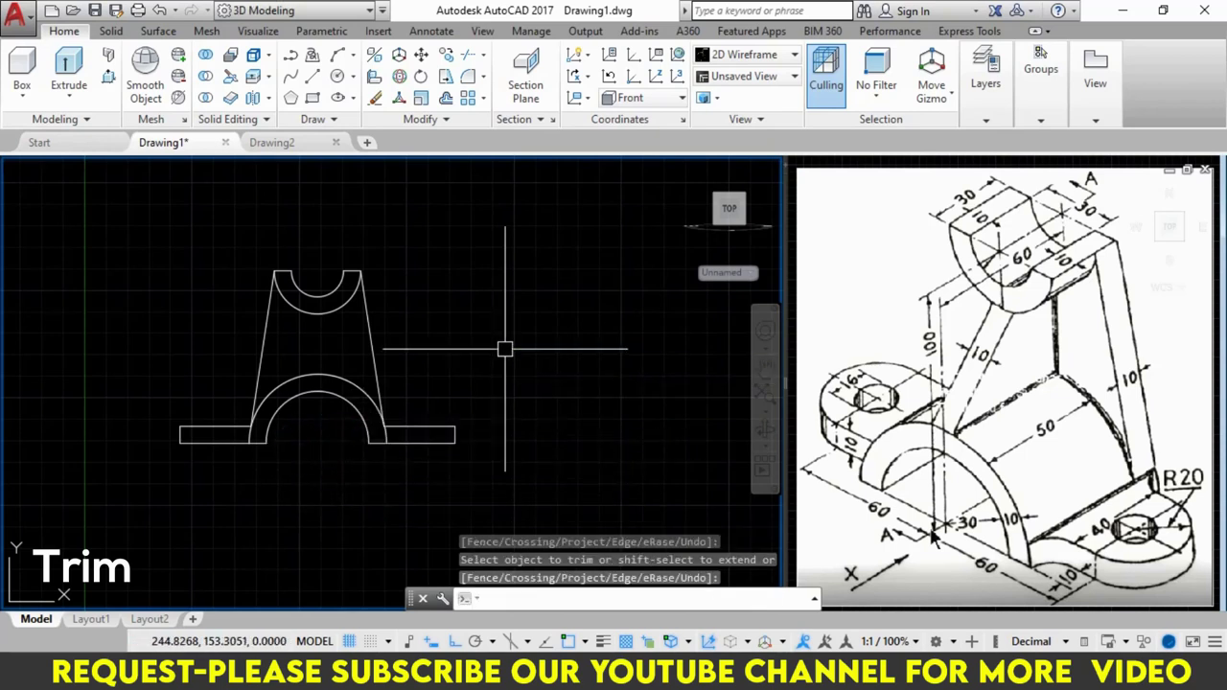
Step: Orbit and shift the view to see the flat bracket profile at a 3D angle
click(764, 433)
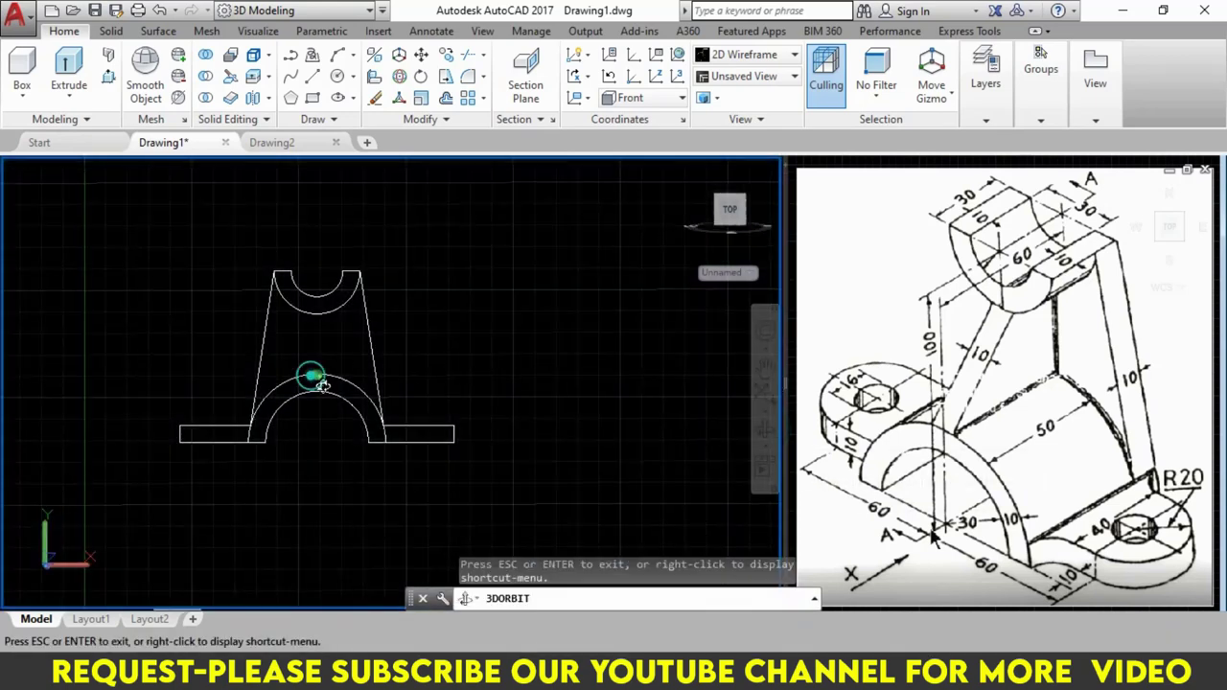
mouse_move(316, 374)
mouse_down()
mouse_move(387, 417)
mouse_move(386, 439)
mouse_move(320, 366)
mouse_move(318, 351)
mouse_move(350, 351)
mouse_up()
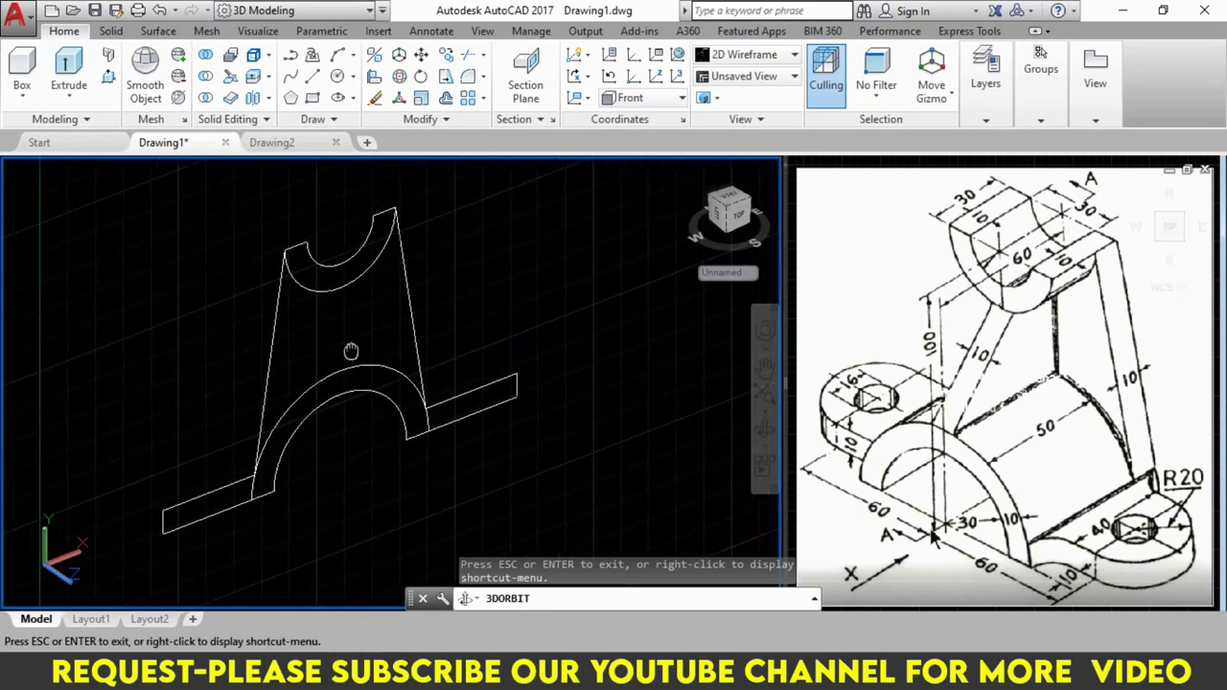
middle_drag(351, 351, 392, 353)
key(Escape)
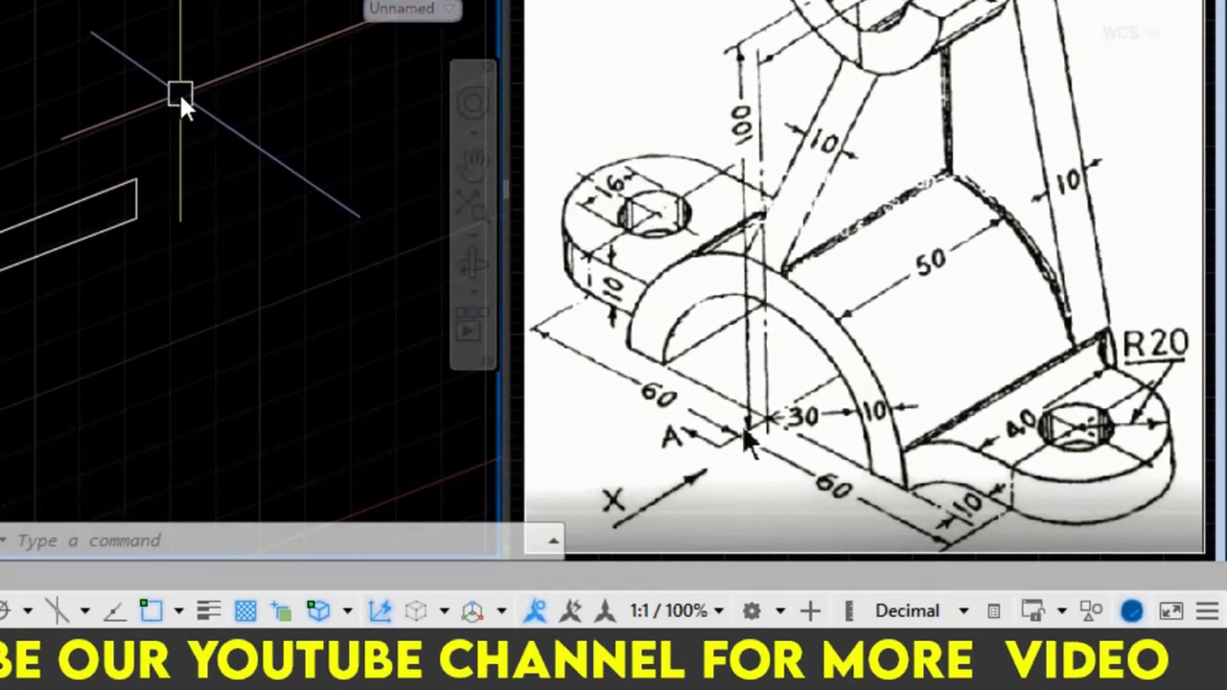
Step: Press-pull the notched tapered upright region to a thickness of 10 units
text(PRESS)
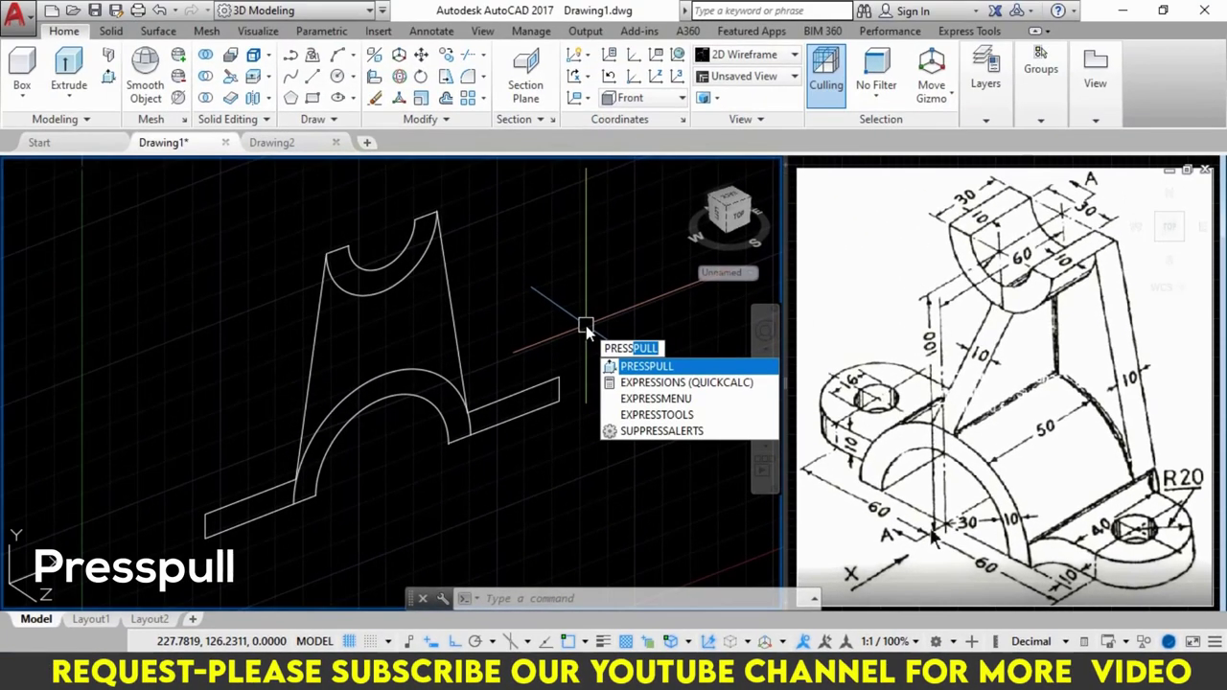
click(662, 366)
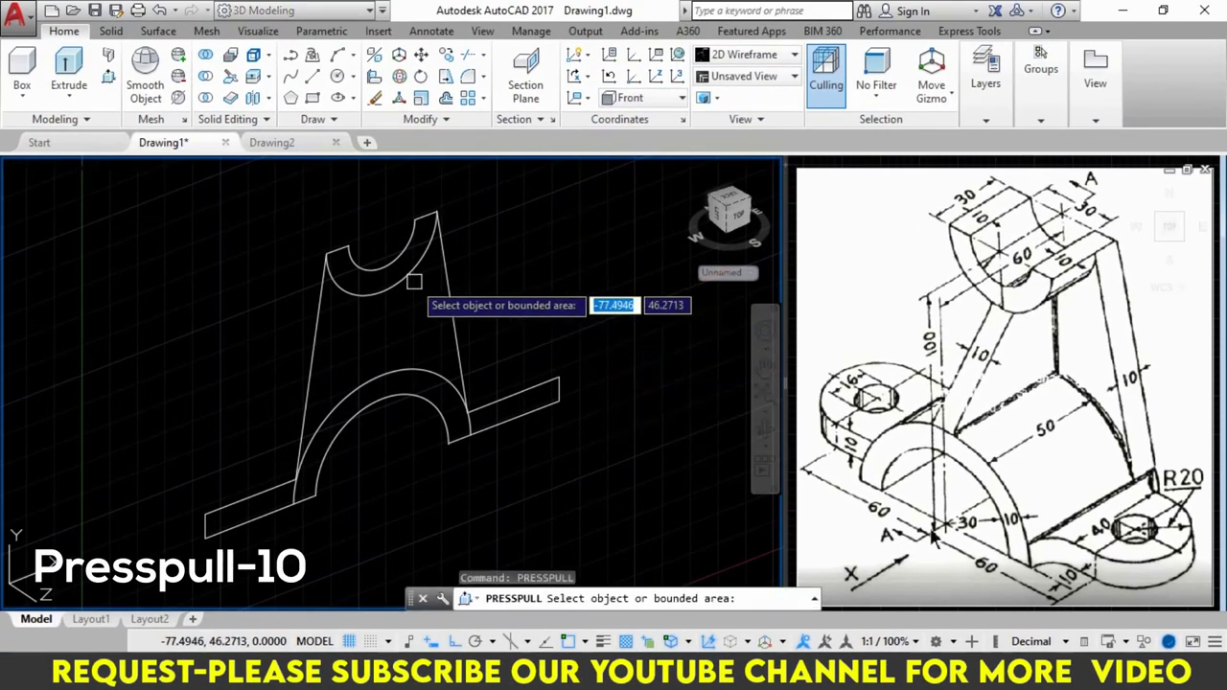
click(383, 323)
text(10)
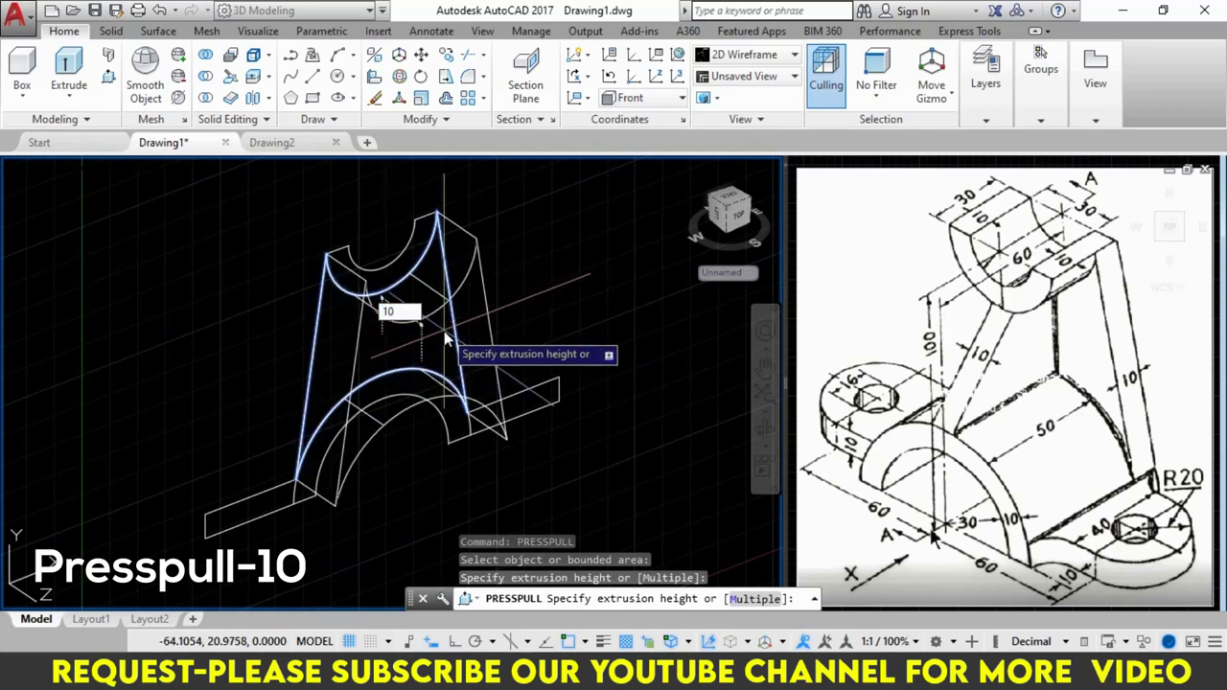
key(Return)
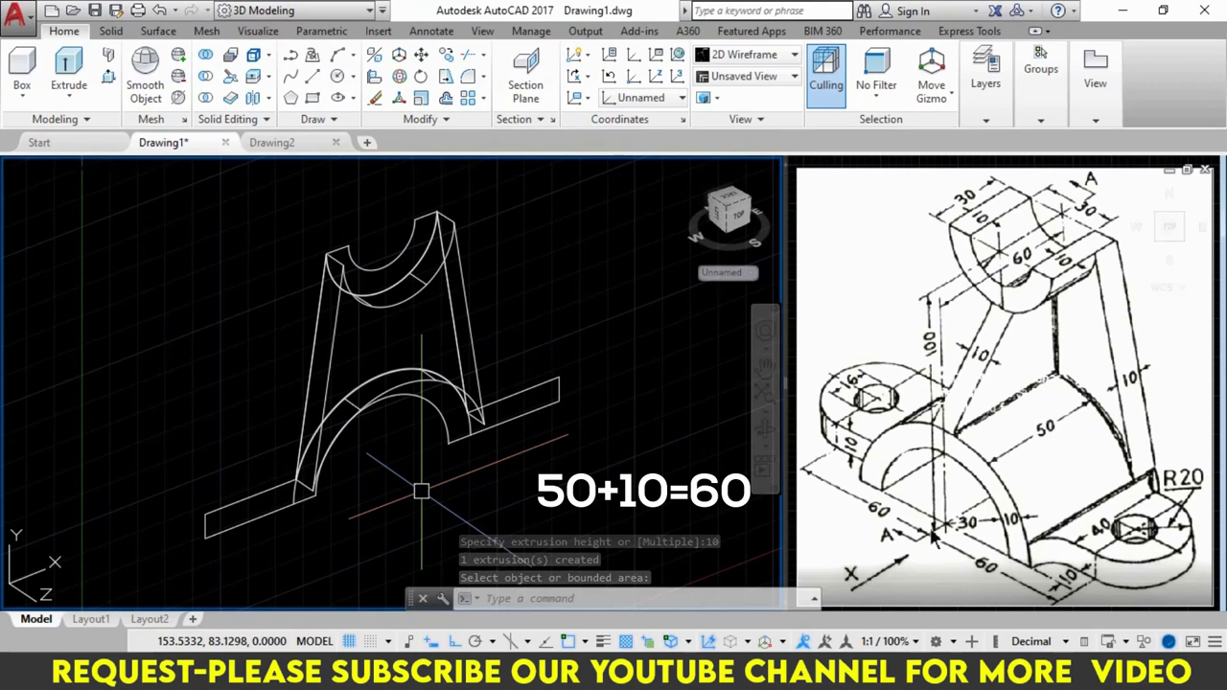
Step: Press-pull the half-ring arch region 60 units into a half-cylinder shell
text(pr)
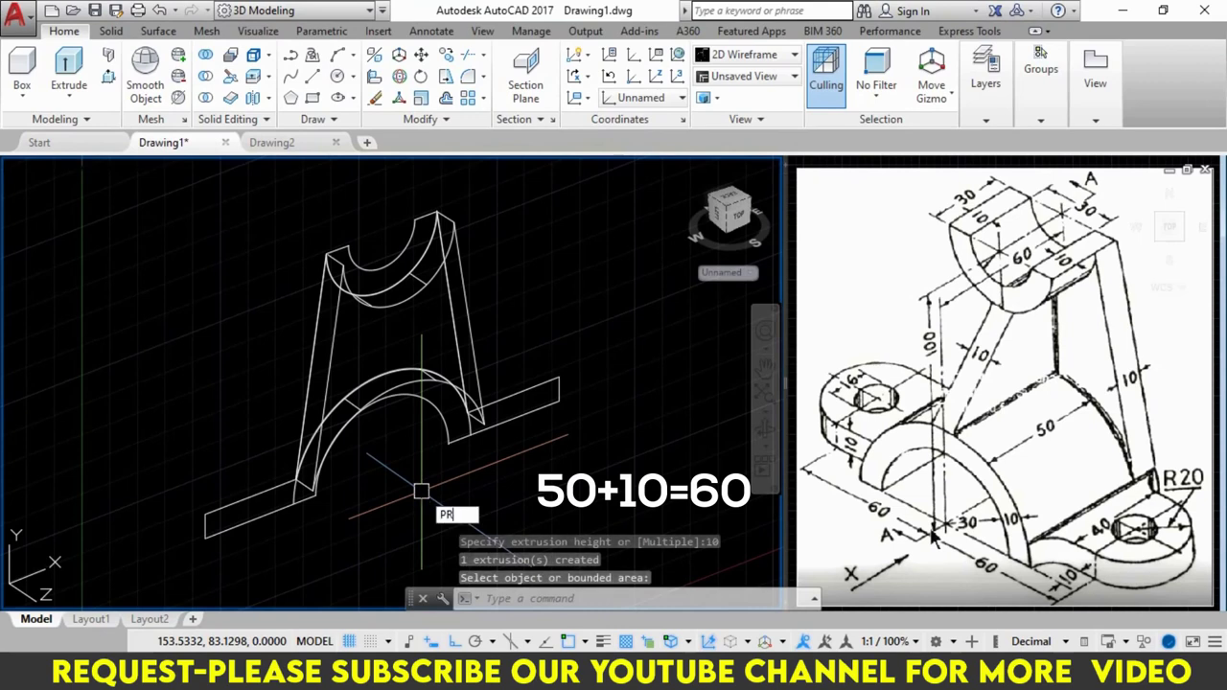
text(ess)
key(Return)
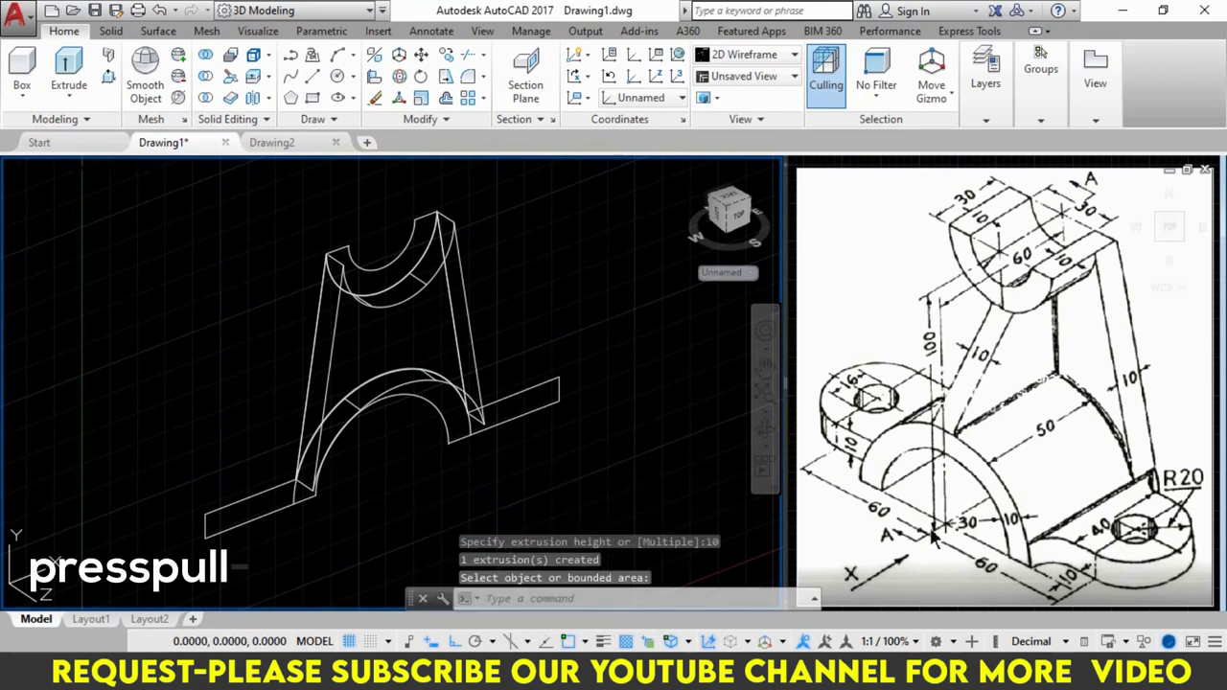
click(446, 407)
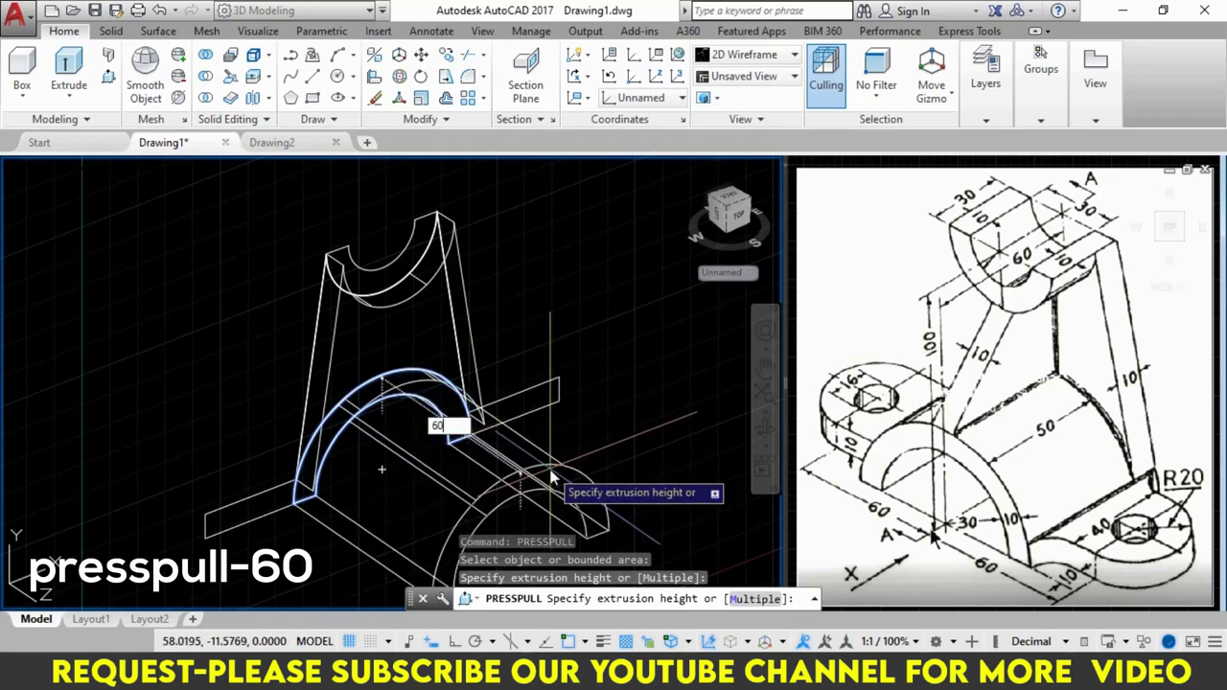
key(Return)
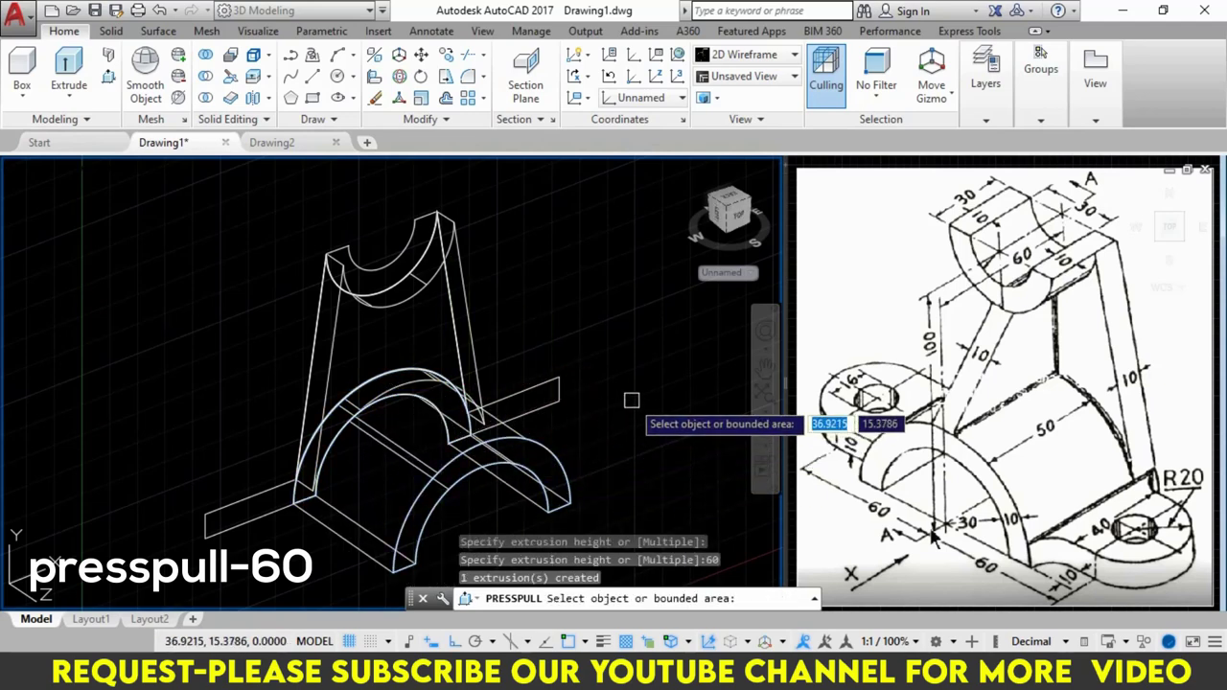
key(Return)
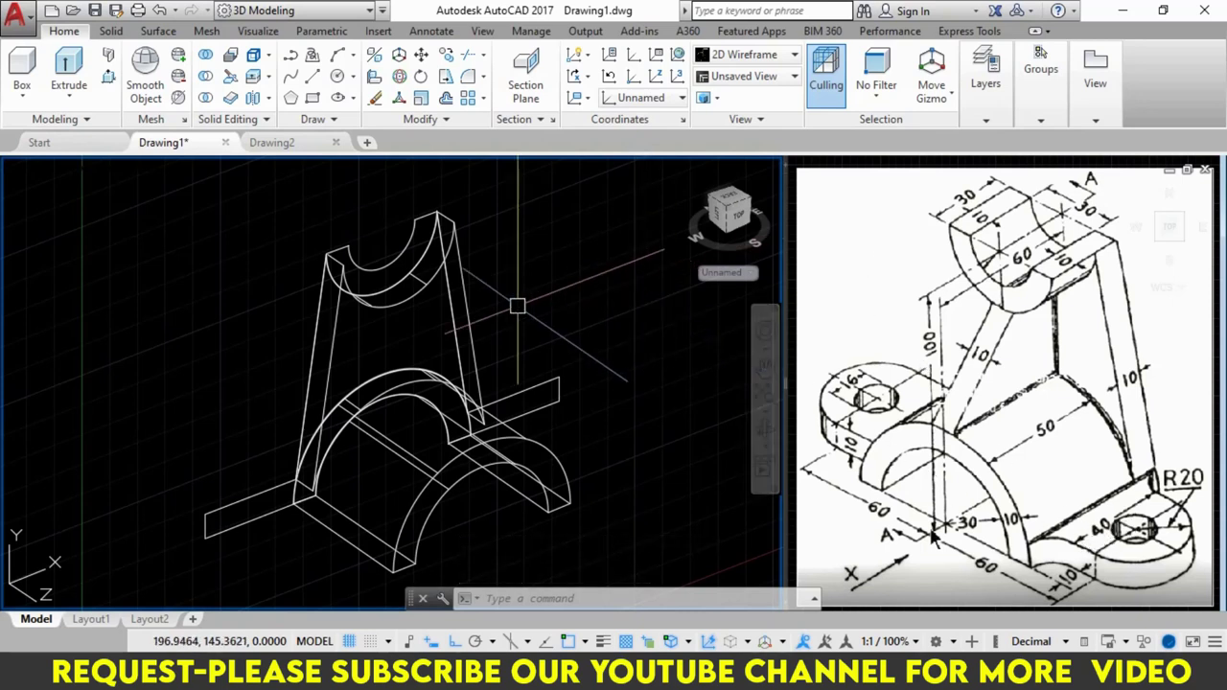
Step: Press-pull the saddle top face 30 units
text(PRESSPULL)
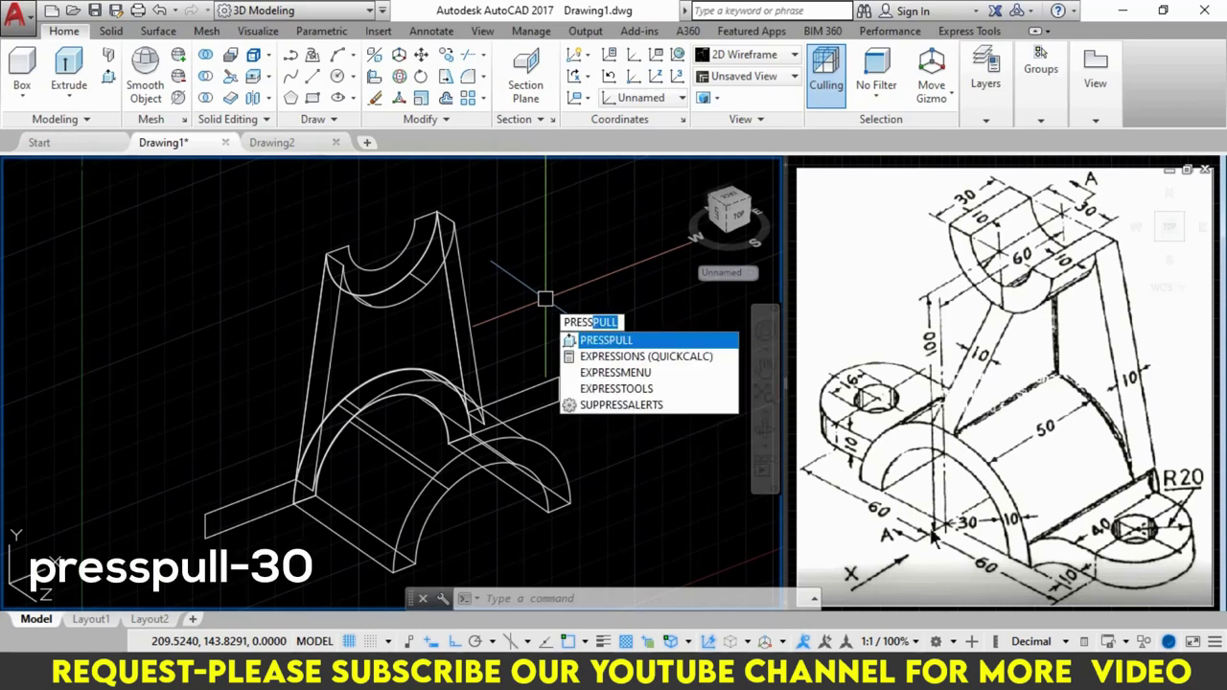
key(Return)
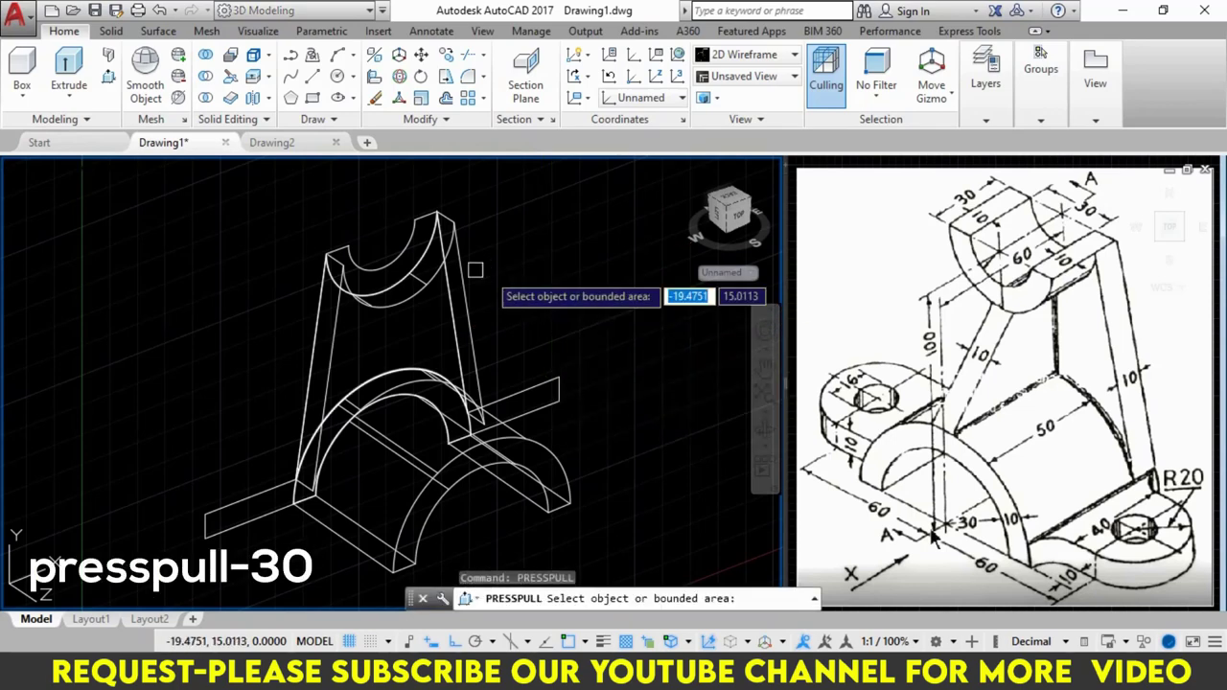
click(401, 269)
text(30)
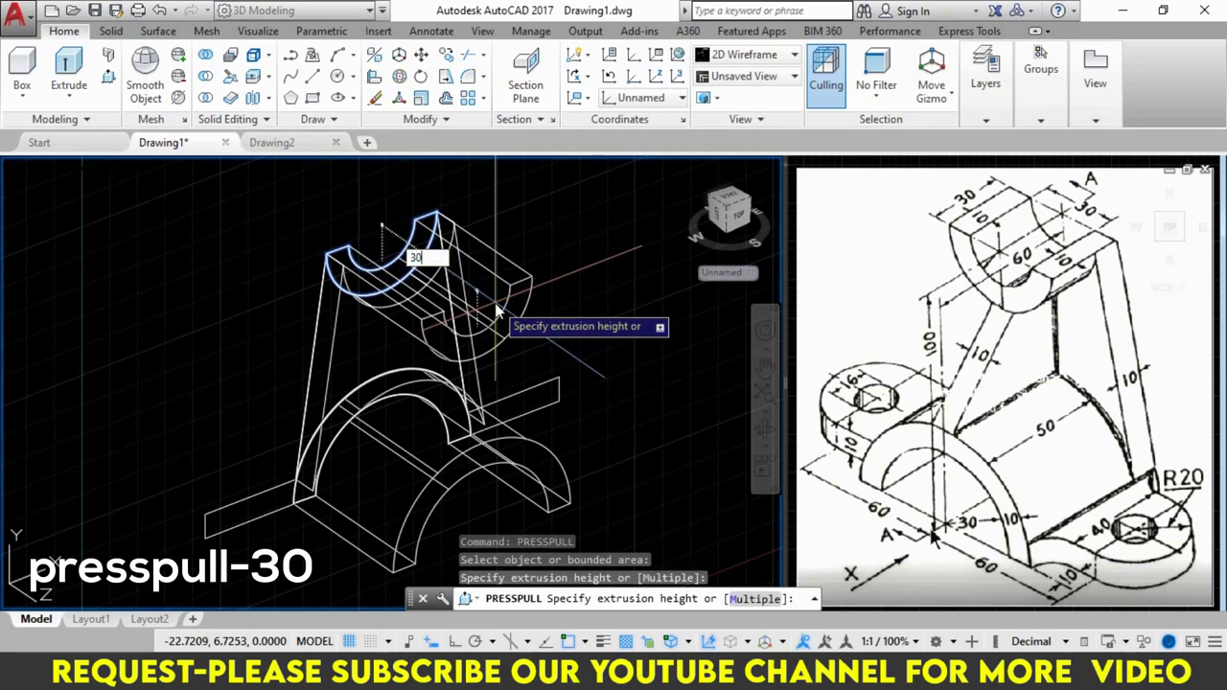
key(Return)
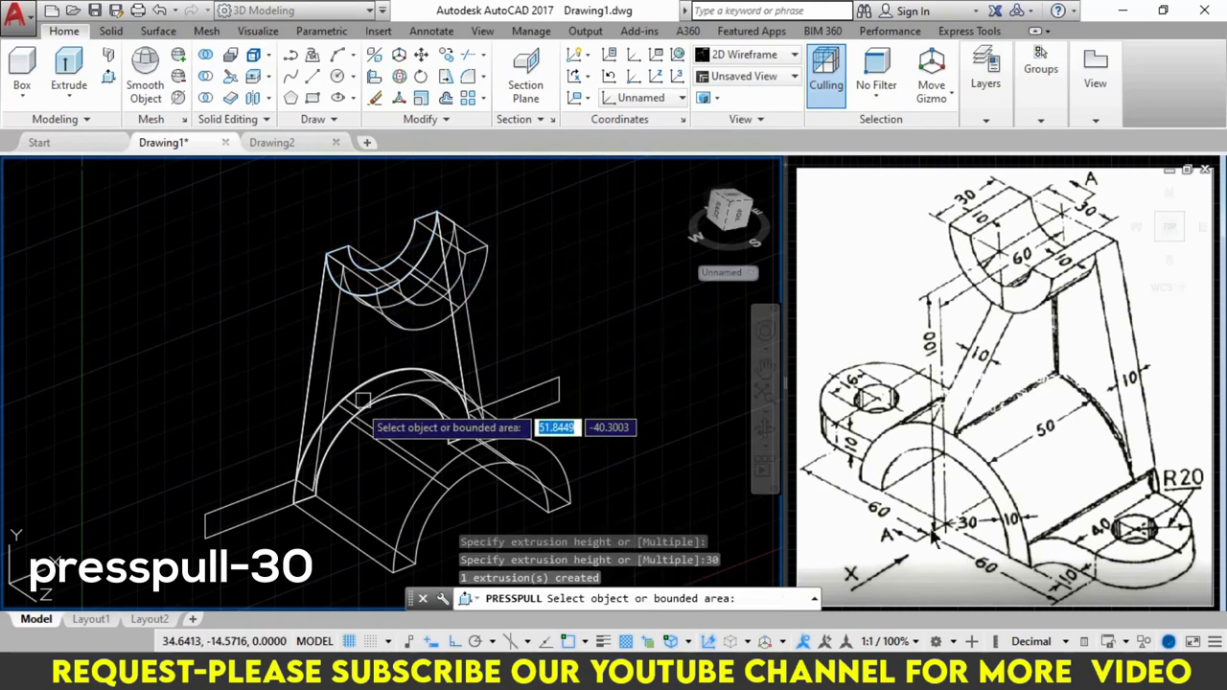
Step: Press-pull the left and right base pads 40 units each, then select the right pad
click(260, 506)
text(40)
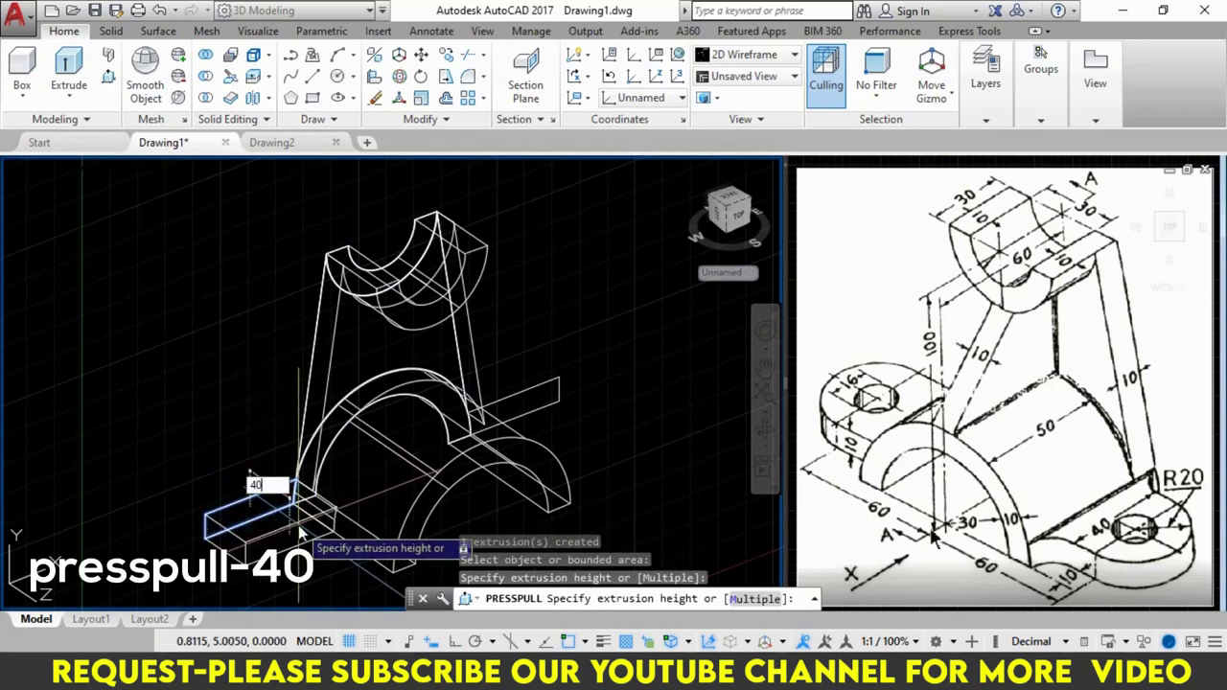
key(Return)
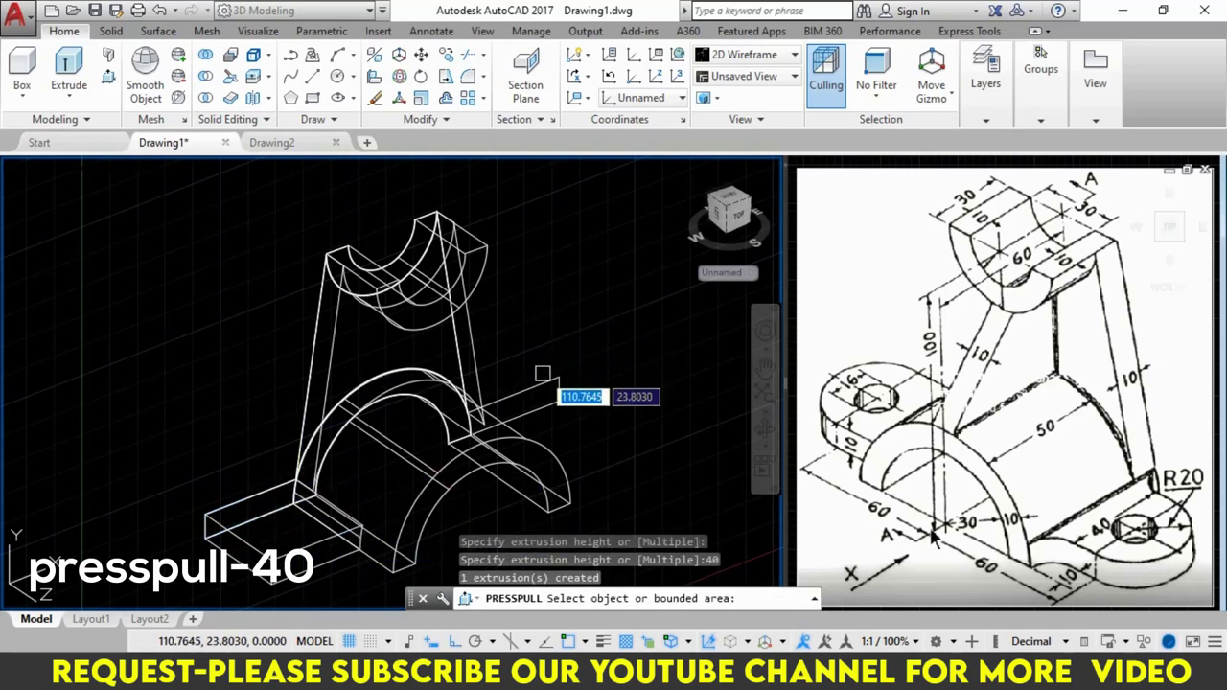
click(510, 417)
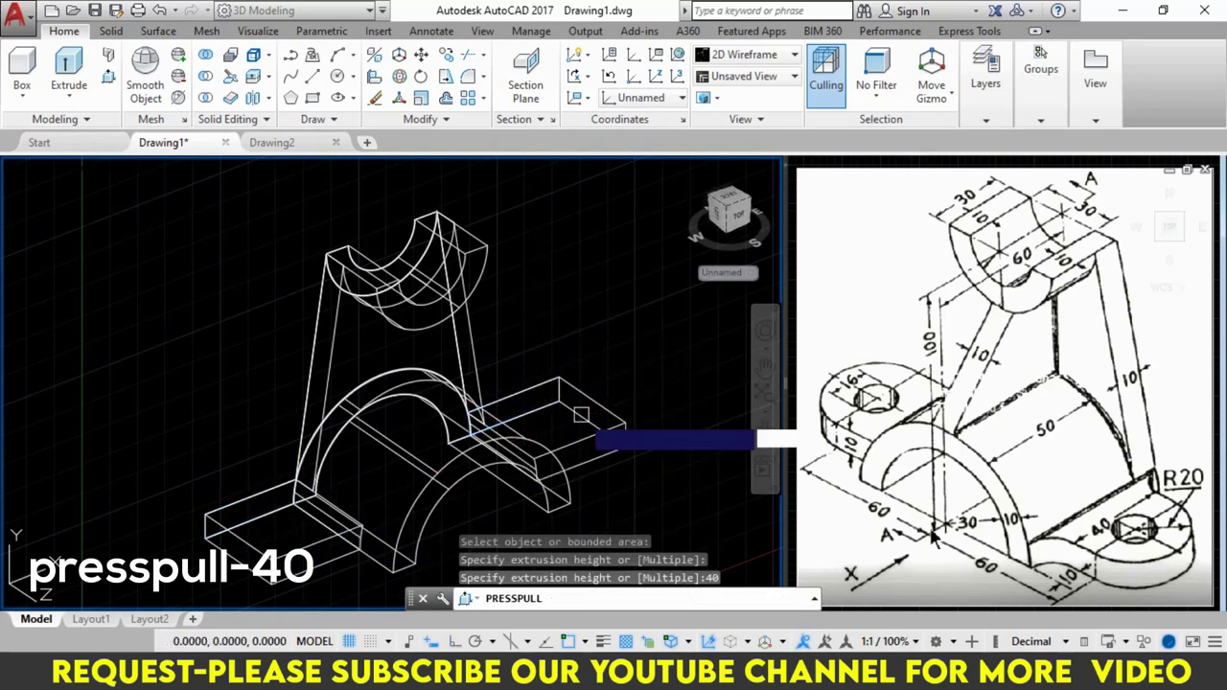
key(Return)
key(Return)
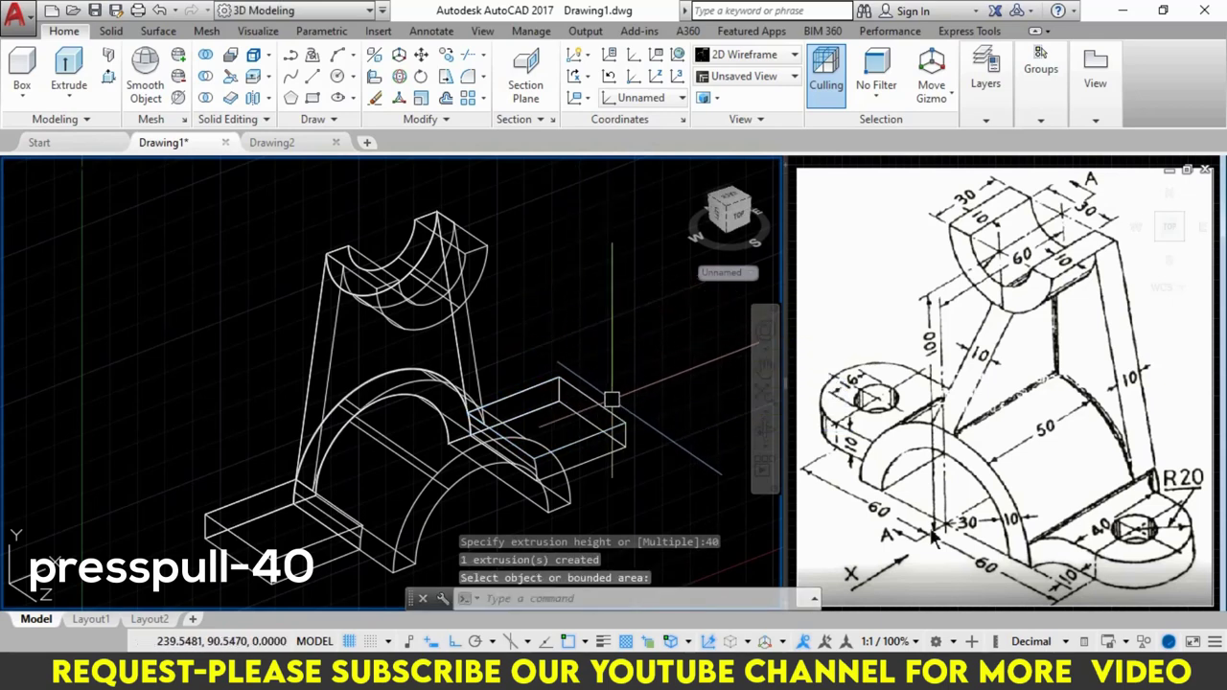
key(Return)
click(537, 436)
Step: Move both selected base pads down 10 units with the Move command
click(274, 544)
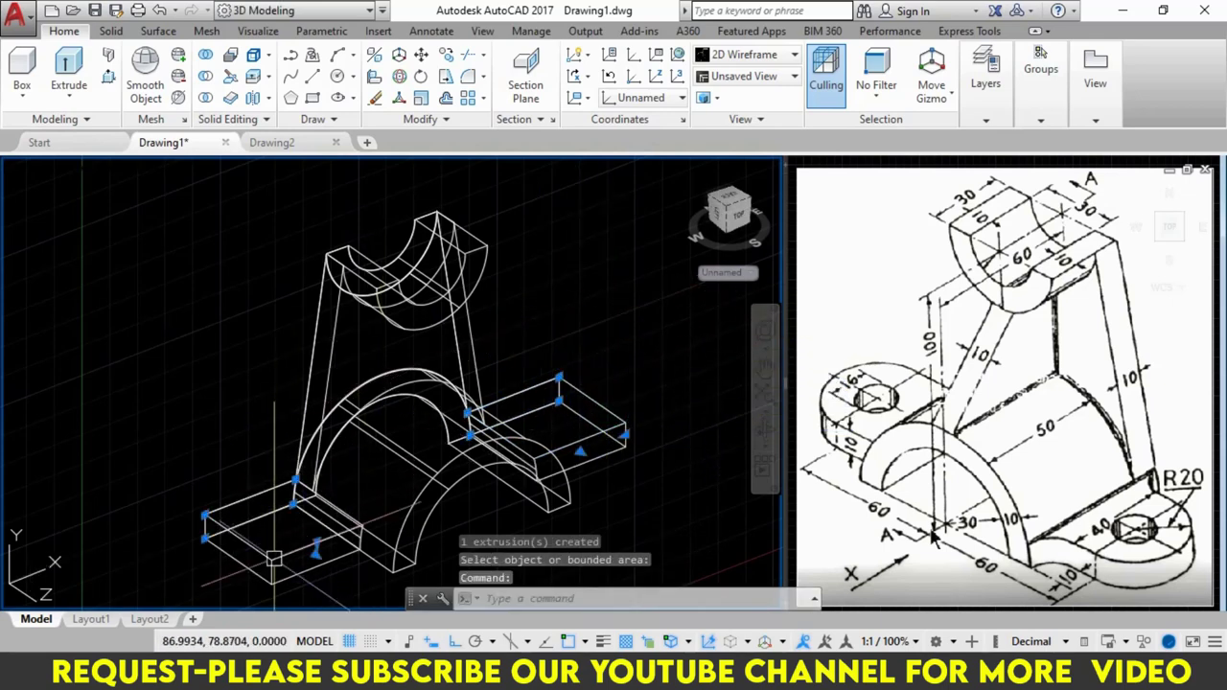
text(M)
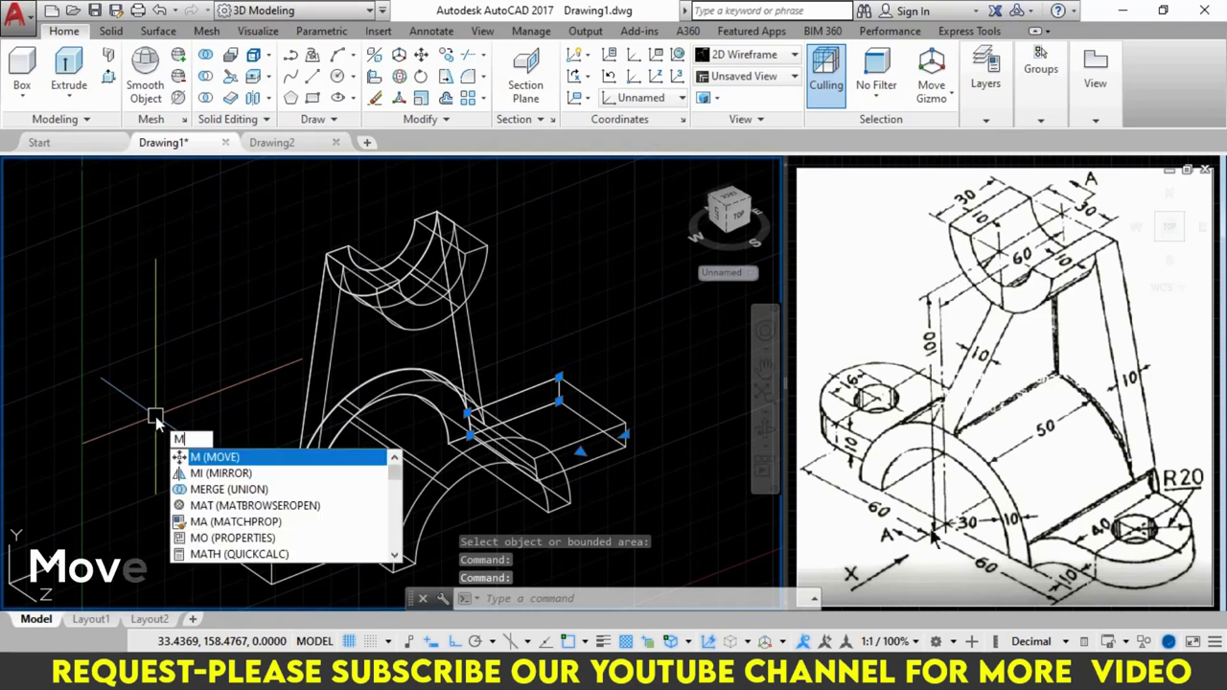
key(Return)
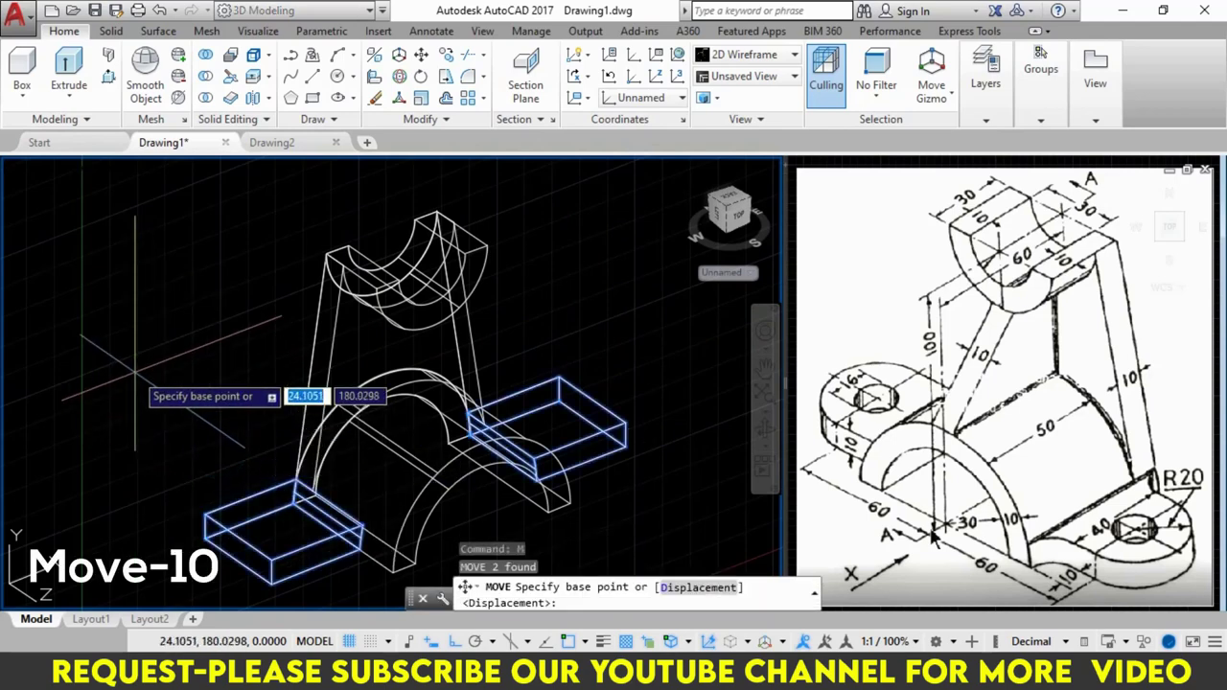
click(191, 402)
text(10)
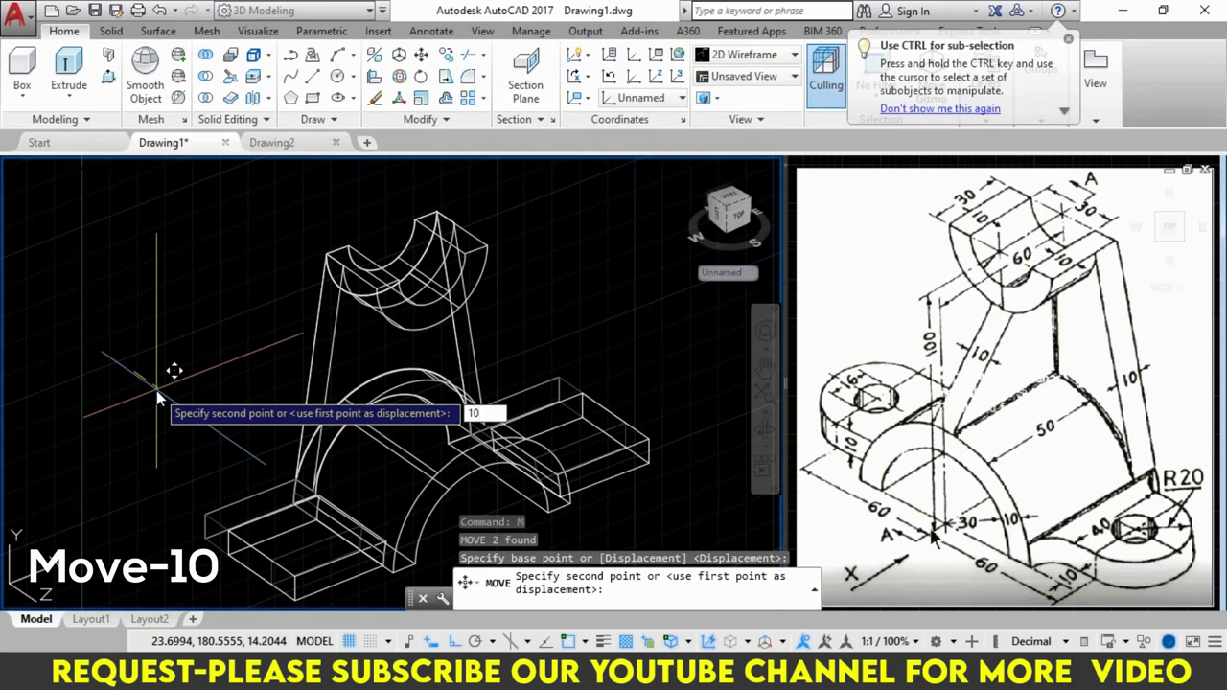
key(Return)
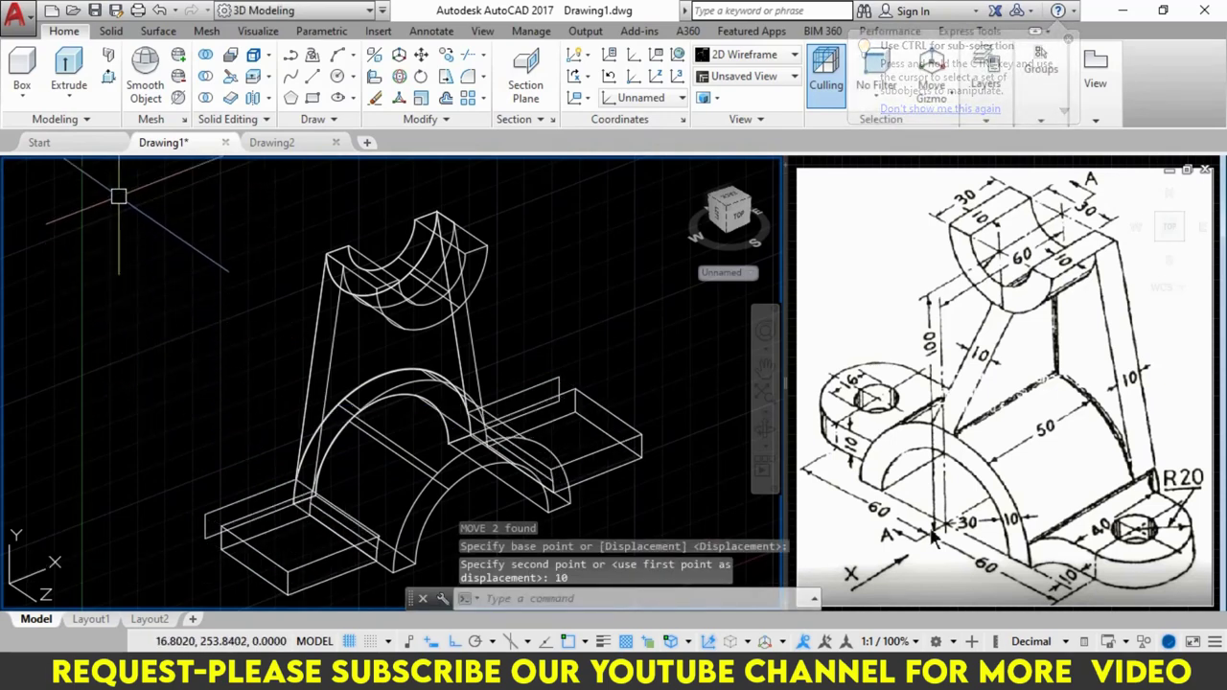
click(107, 168)
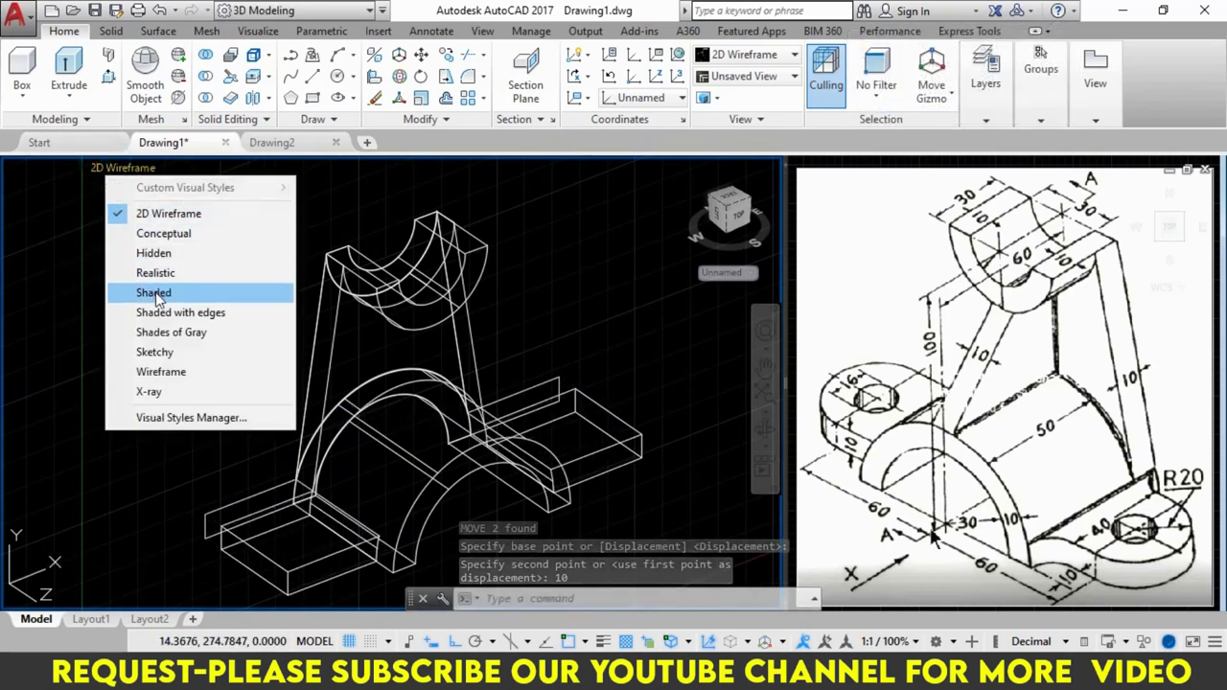
Step: Switch to Shaded with Edges and erase the stray sketch lines around the pads and upright
click(167, 321)
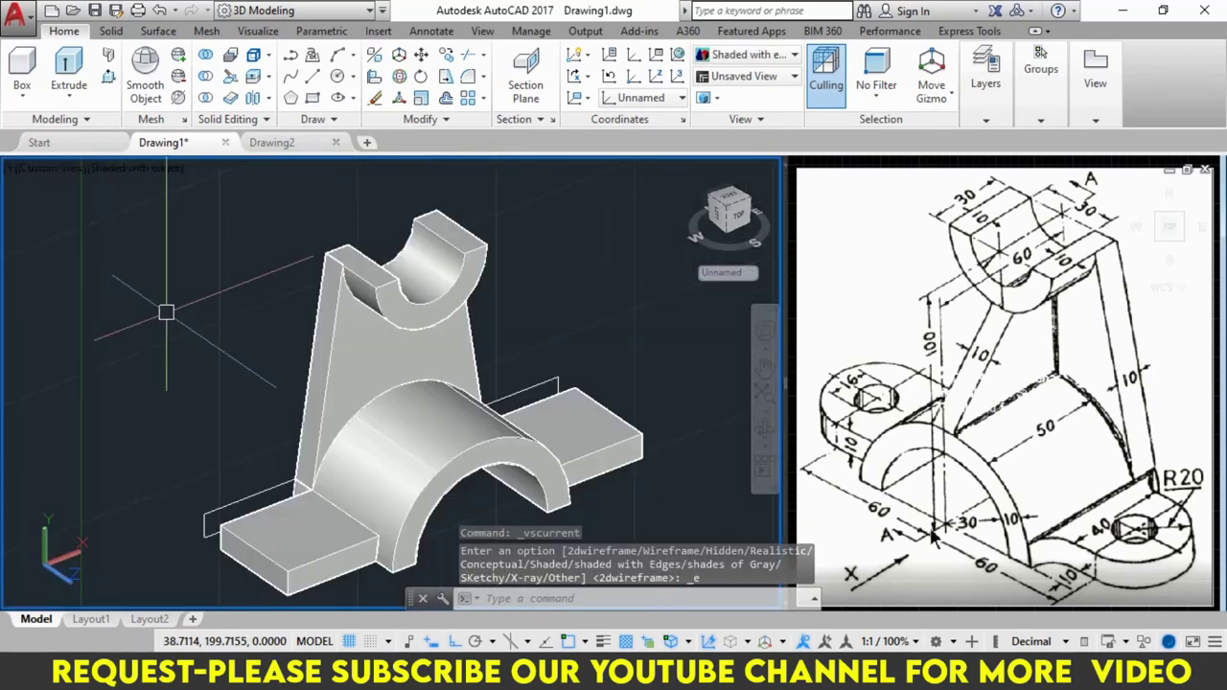
click(115, 364)
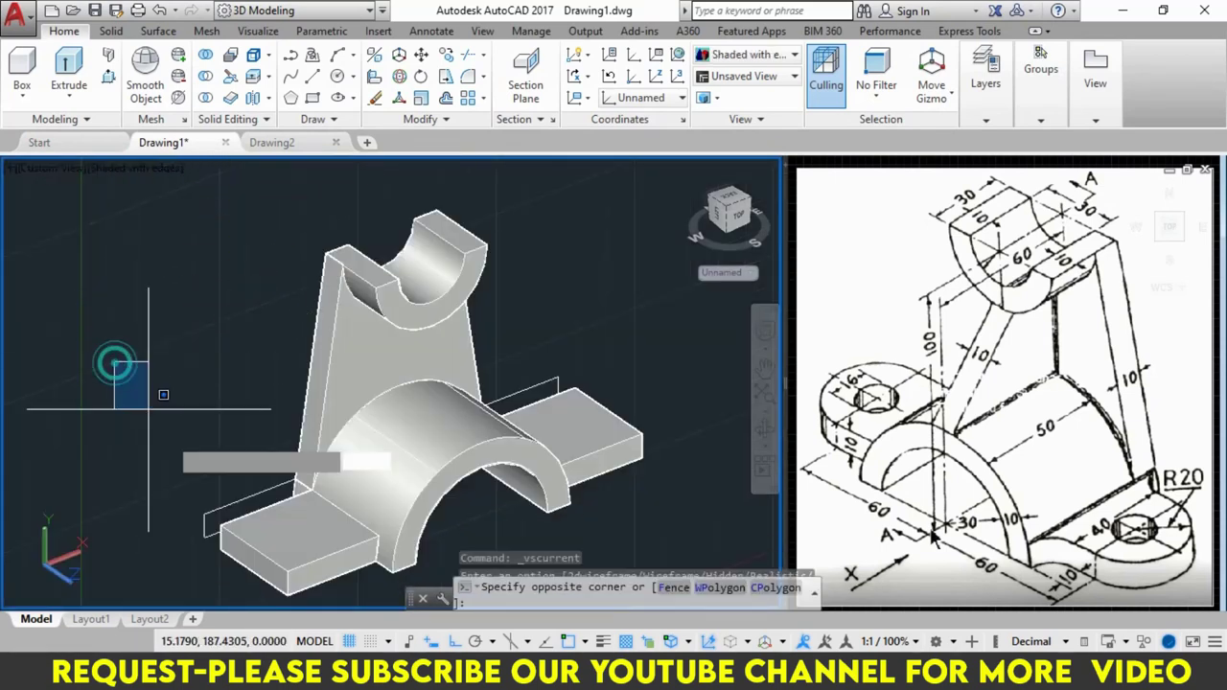
click(334, 576)
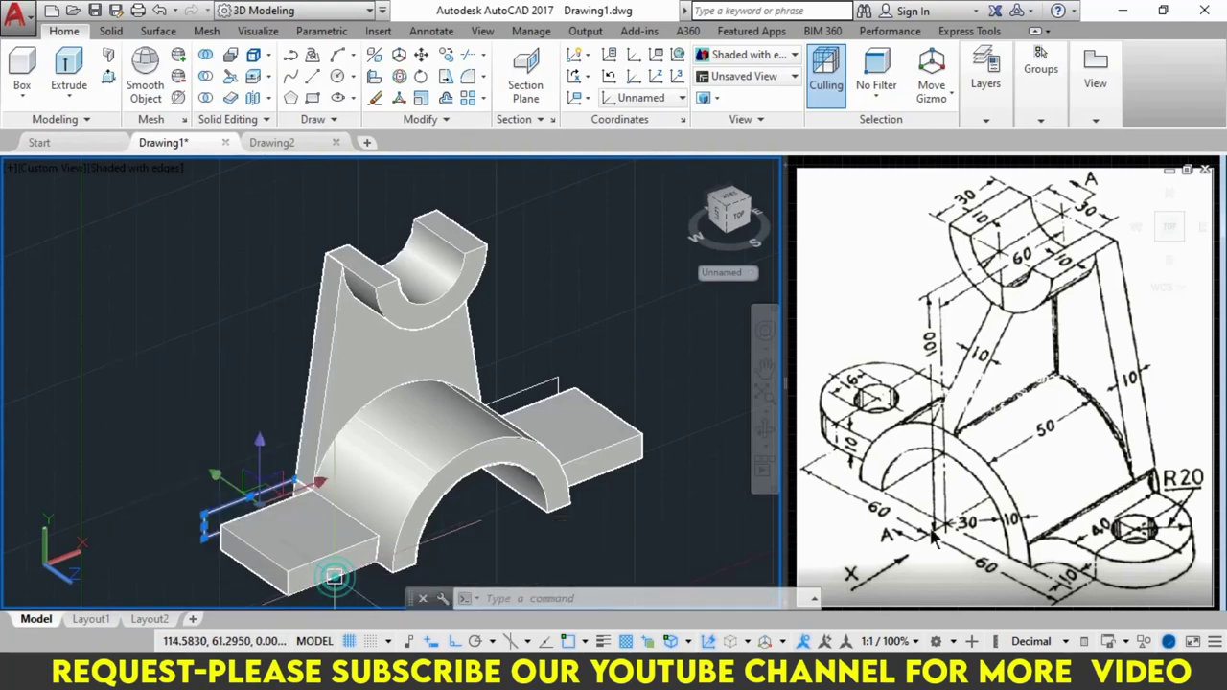
click(388, 190)
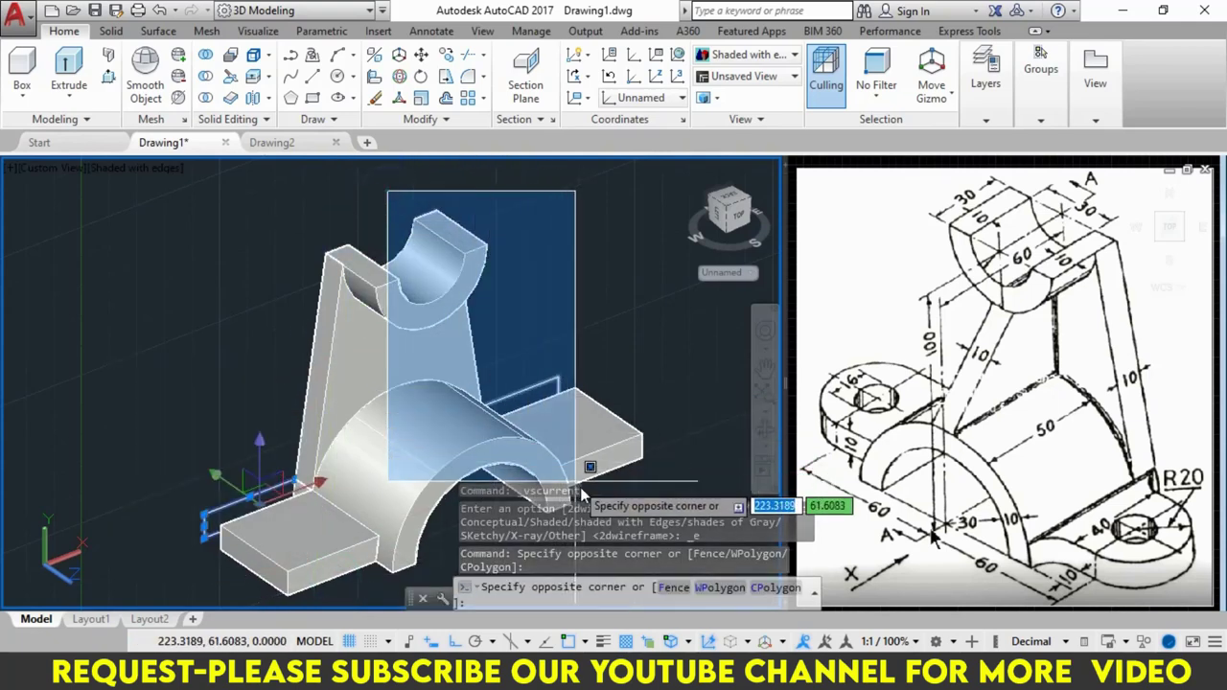
click(607, 500)
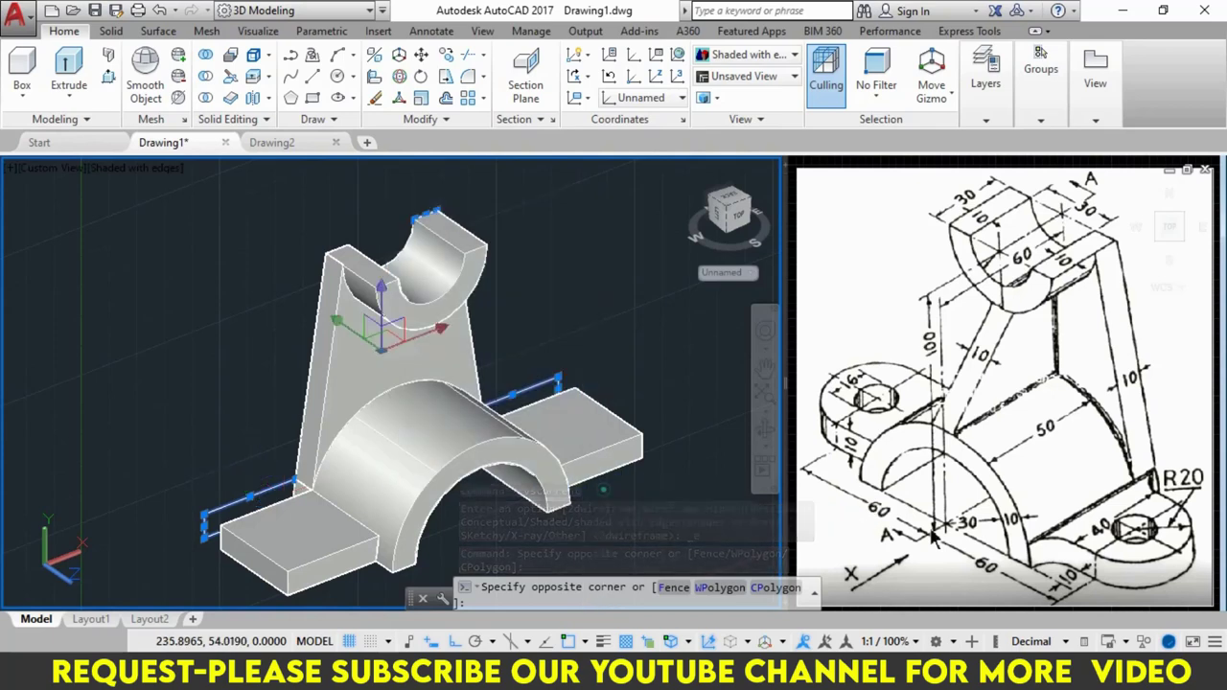
click(269, 193)
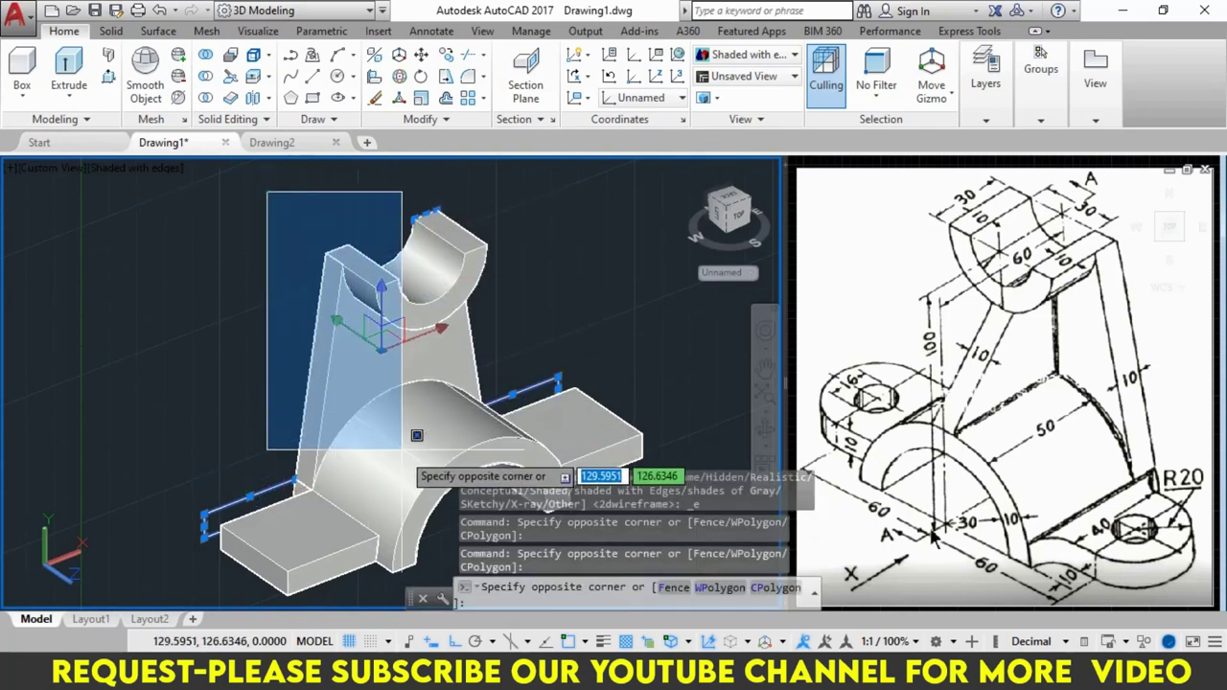
middle_drag(402, 472, 381, 395)
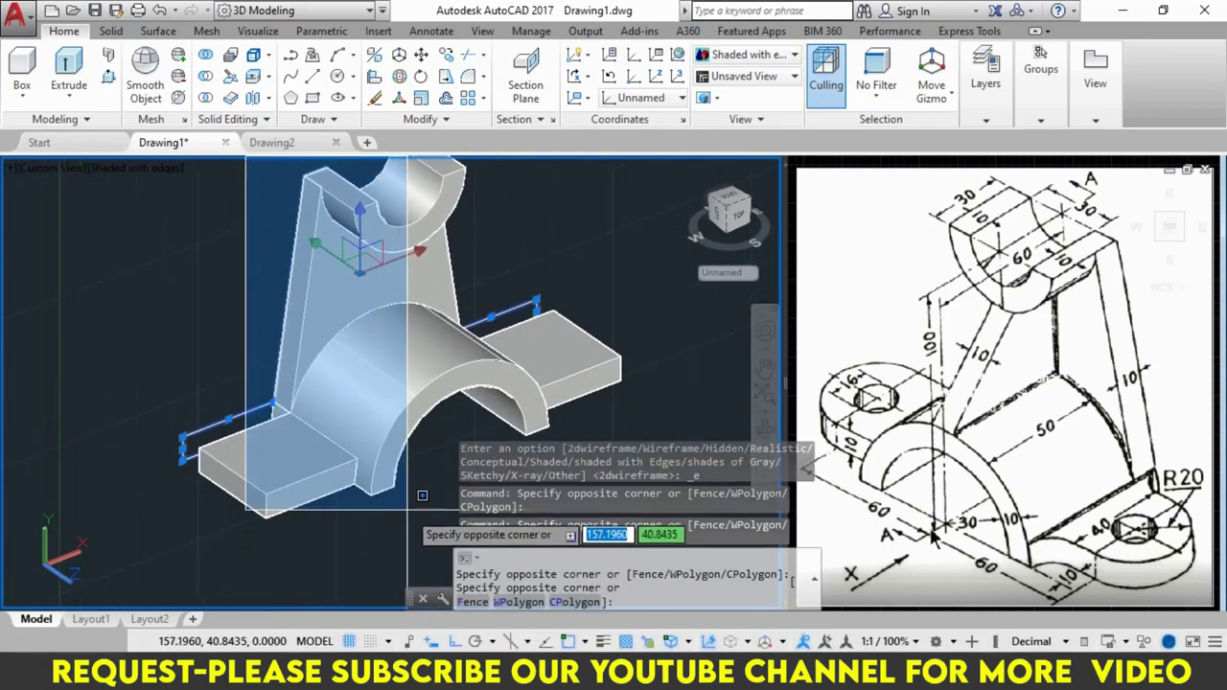
click(381, 458)
middle_drag(310, 343, 310, 396)
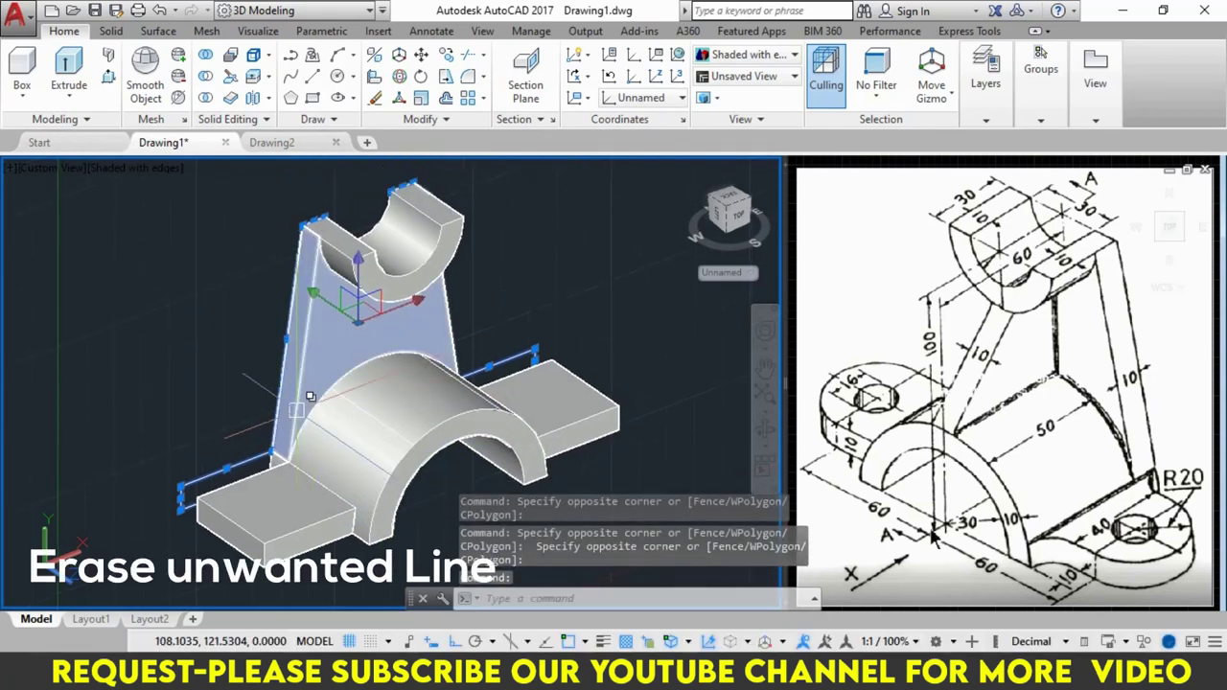
text(E)
key(Return)
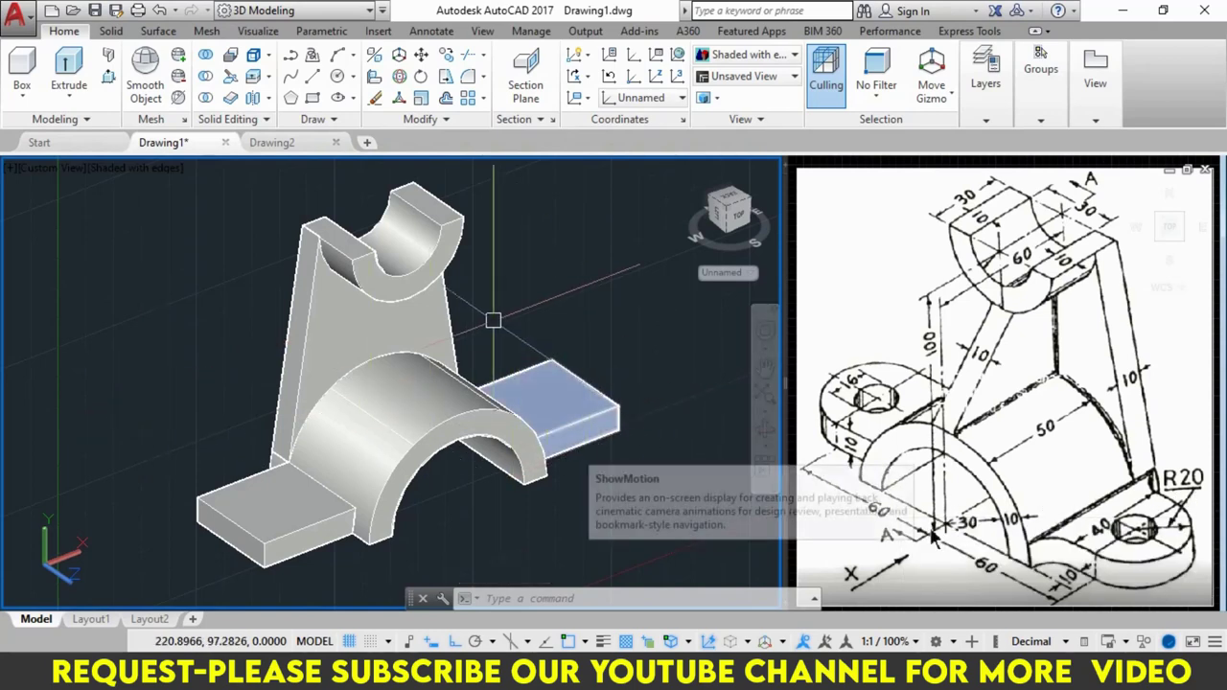
Step: Fillet the left pad's end corner edges at radius 20 with Fillet Edge
click(108, 31)
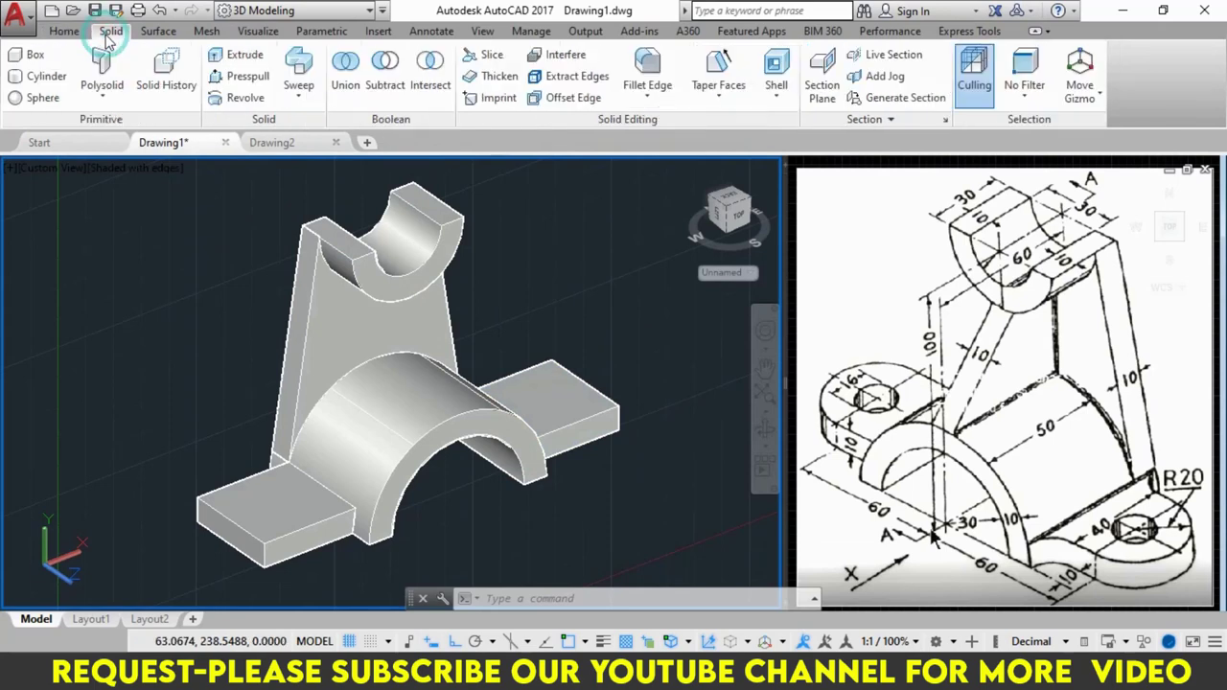
click(639, 100)
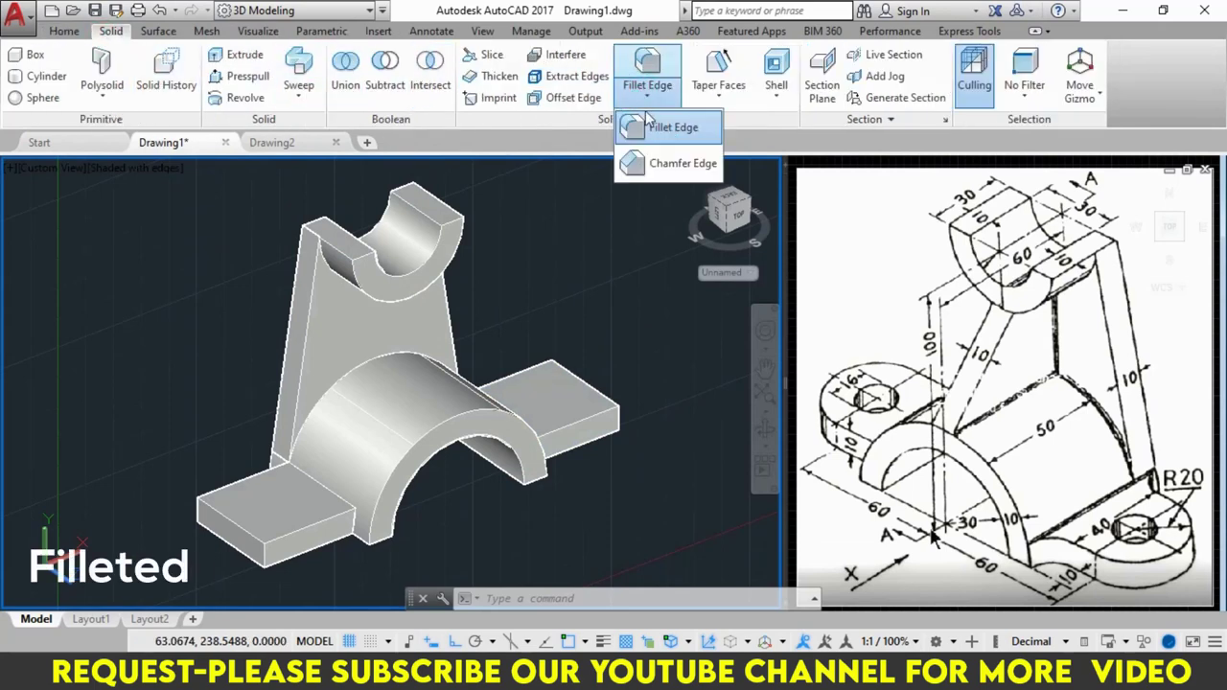
click(676, 129)
text(R)
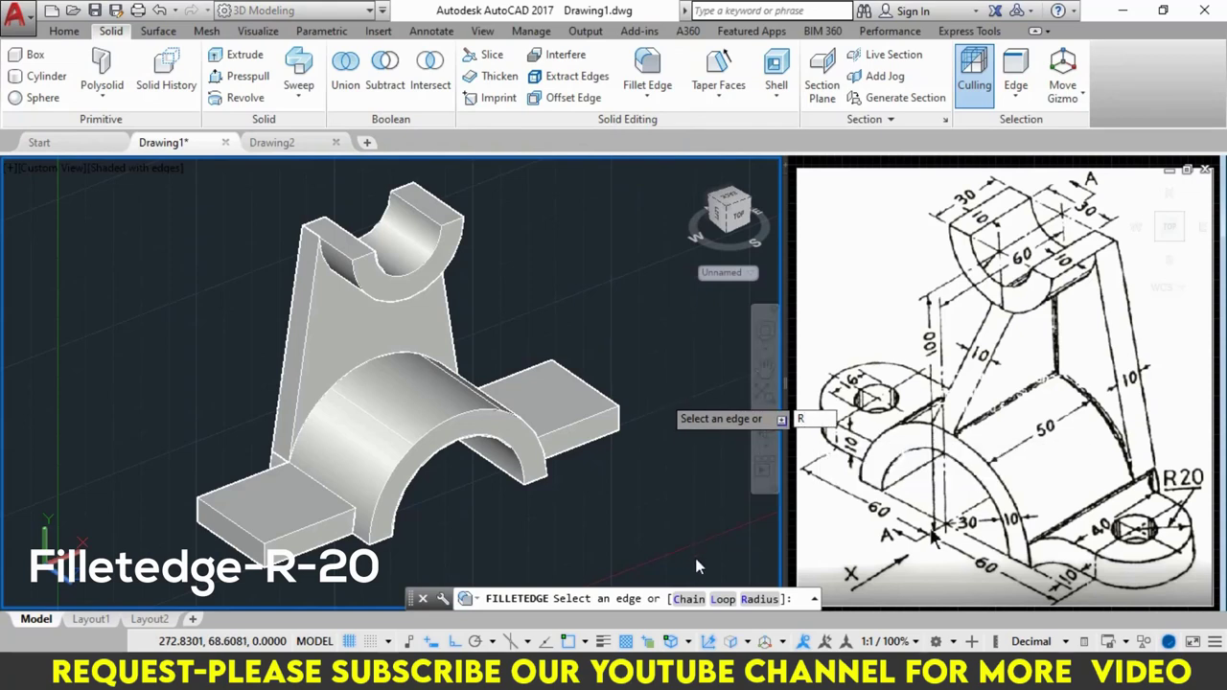
click(760, 599)
text(20)
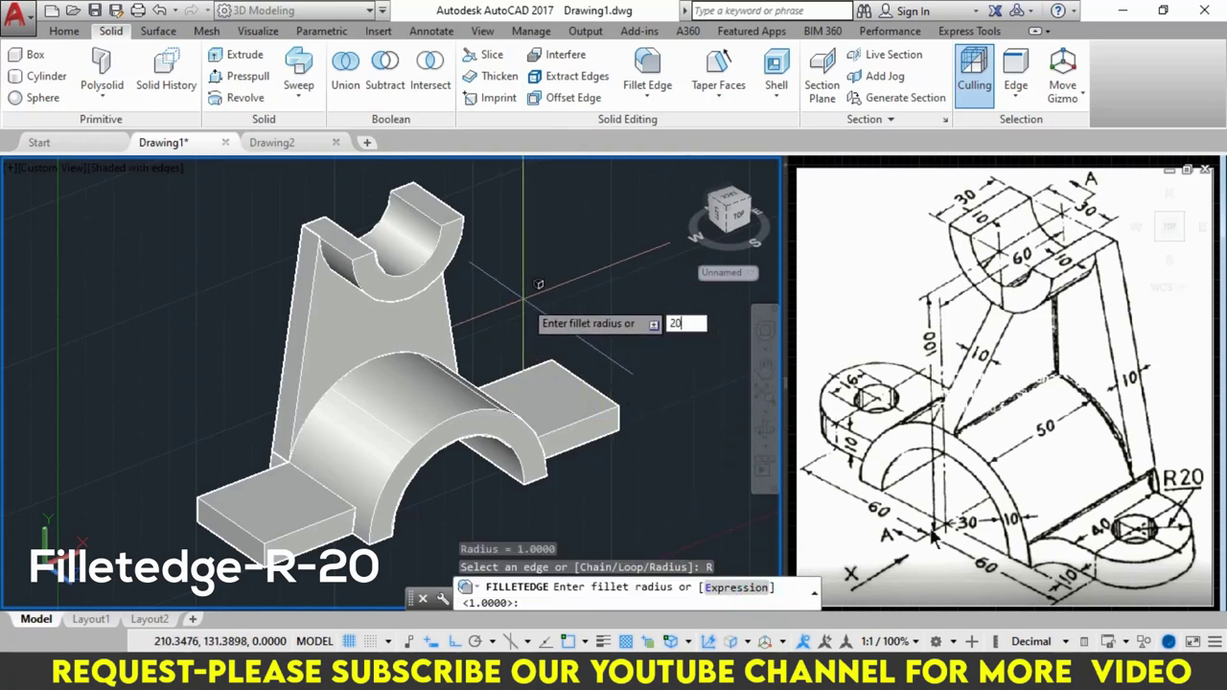
key(Return)
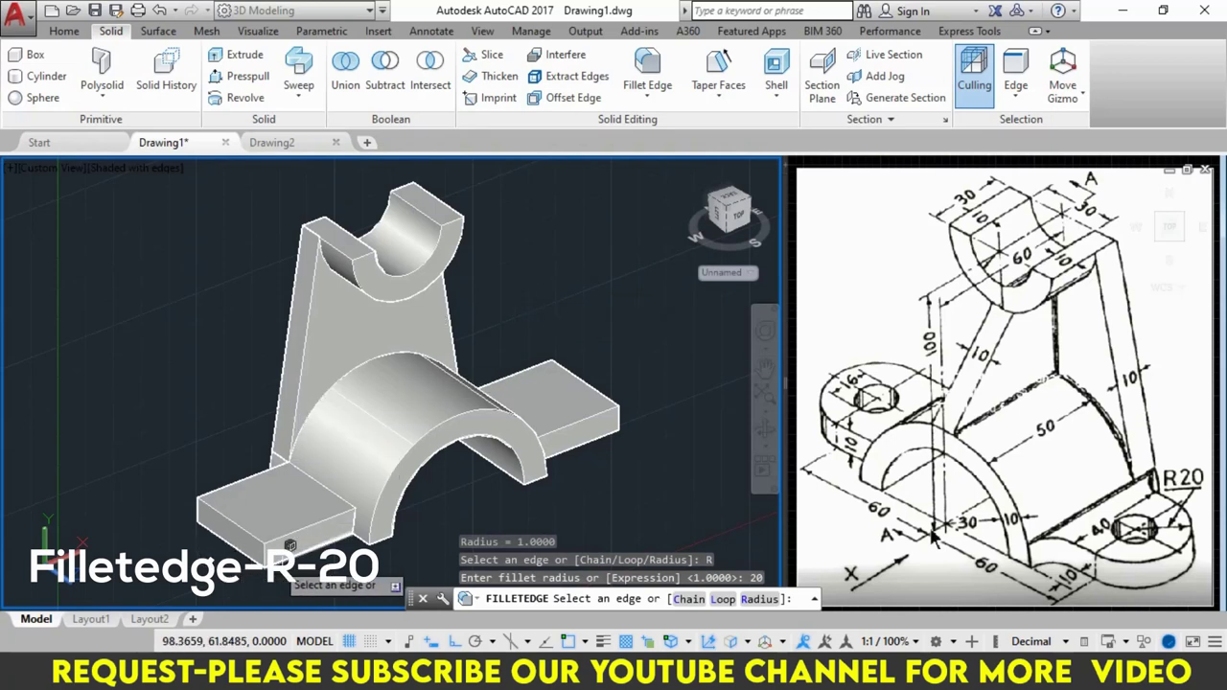
click(194, 508)
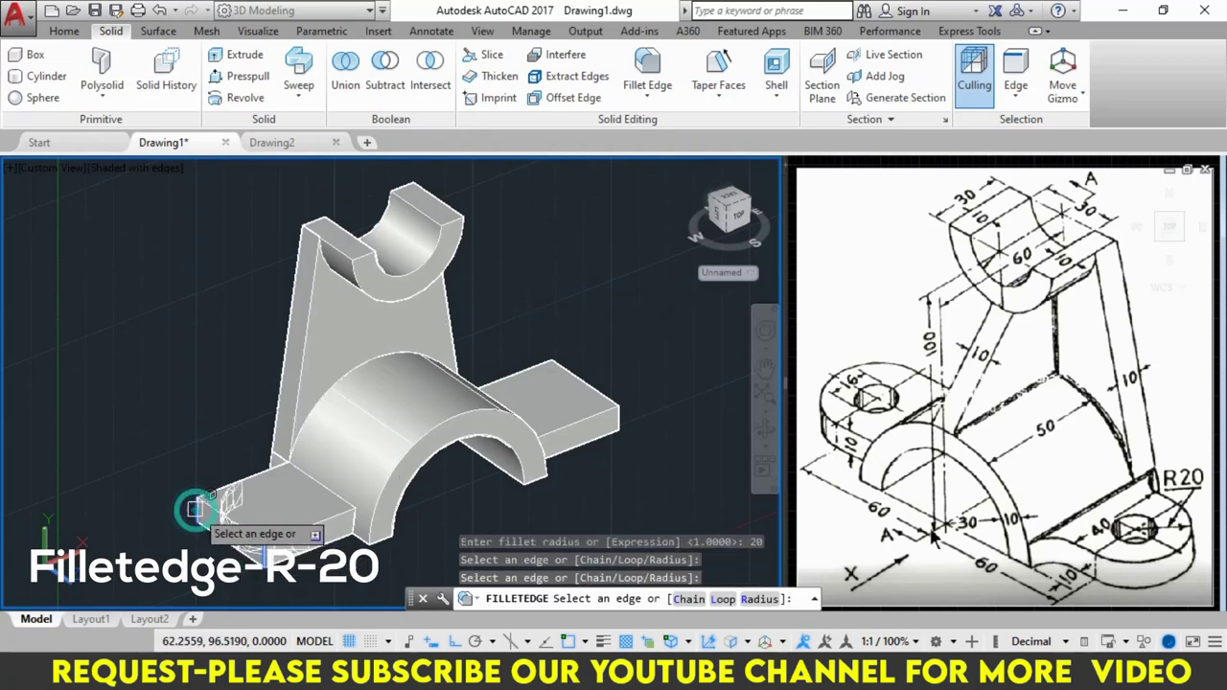
click(620, 416)
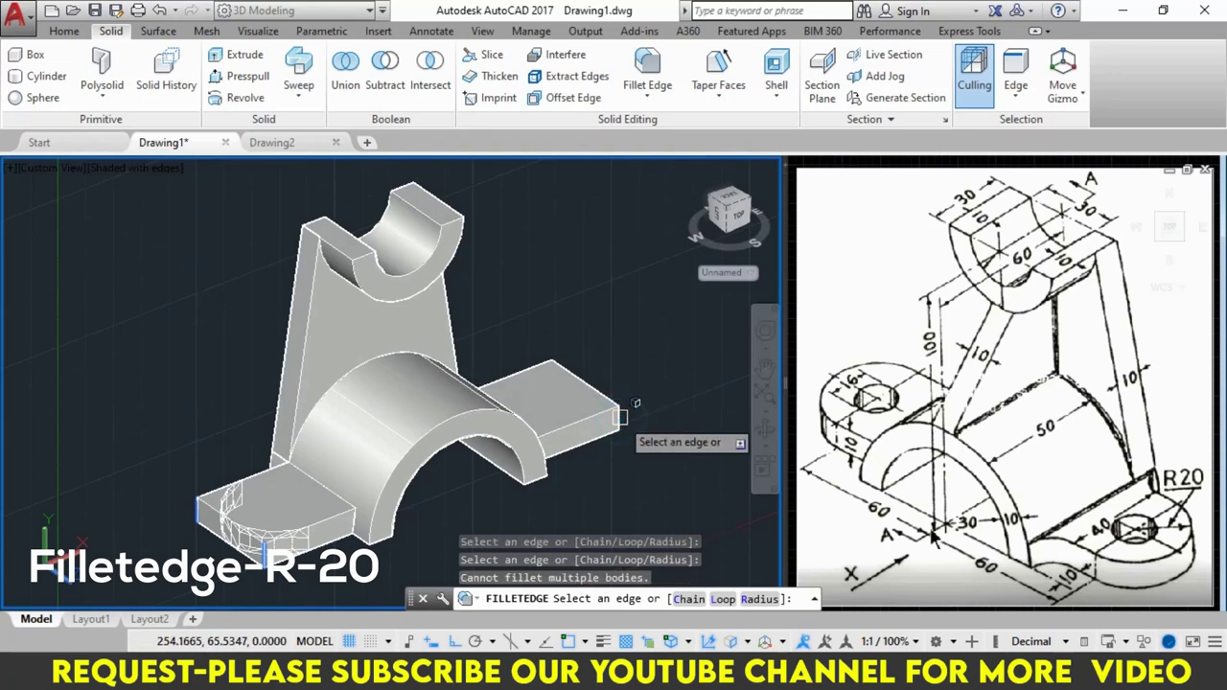
key(Return)
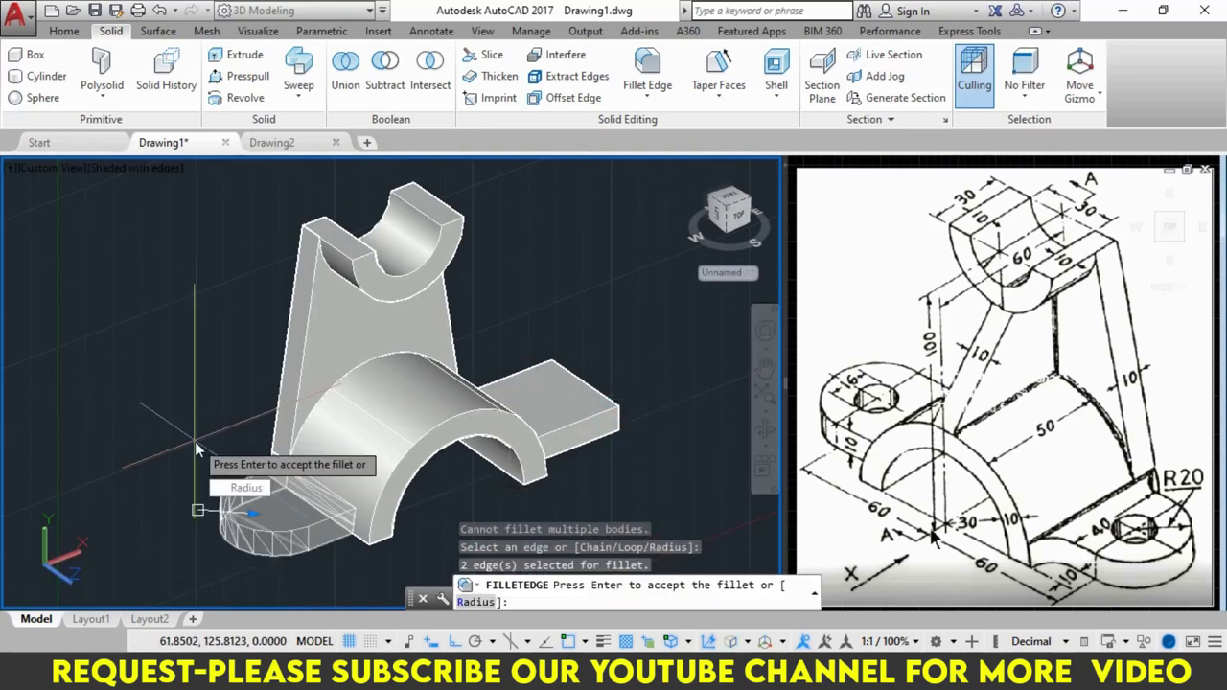
key(Return)
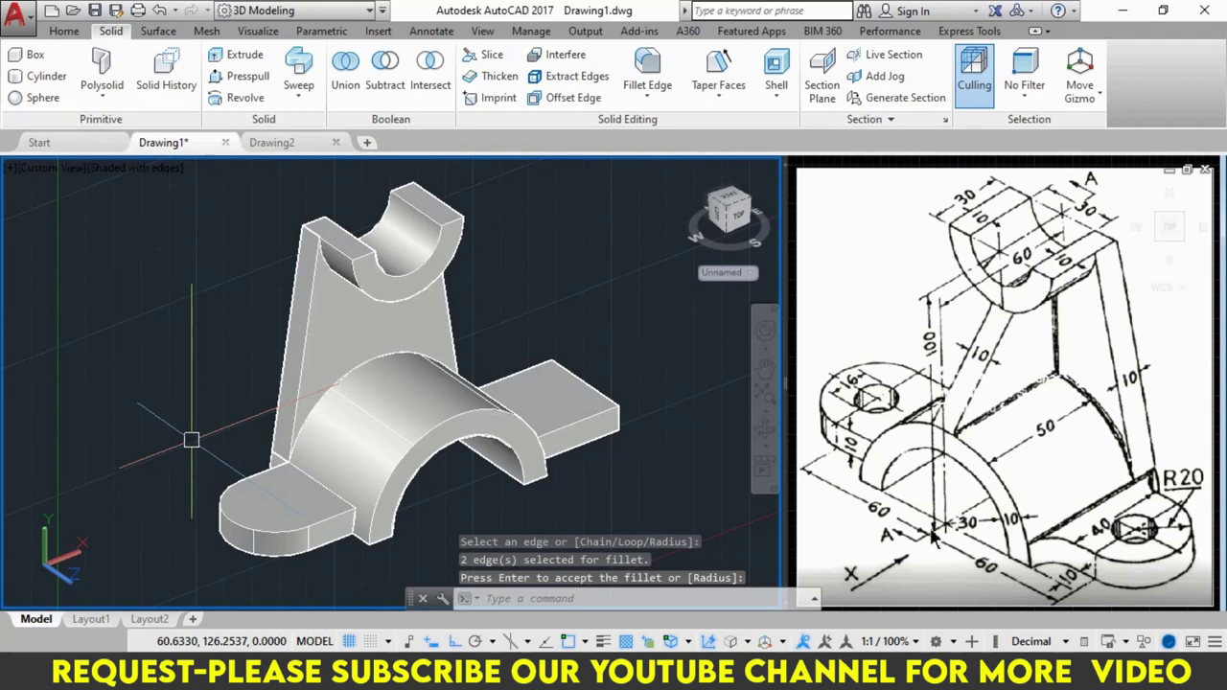
key(Return)
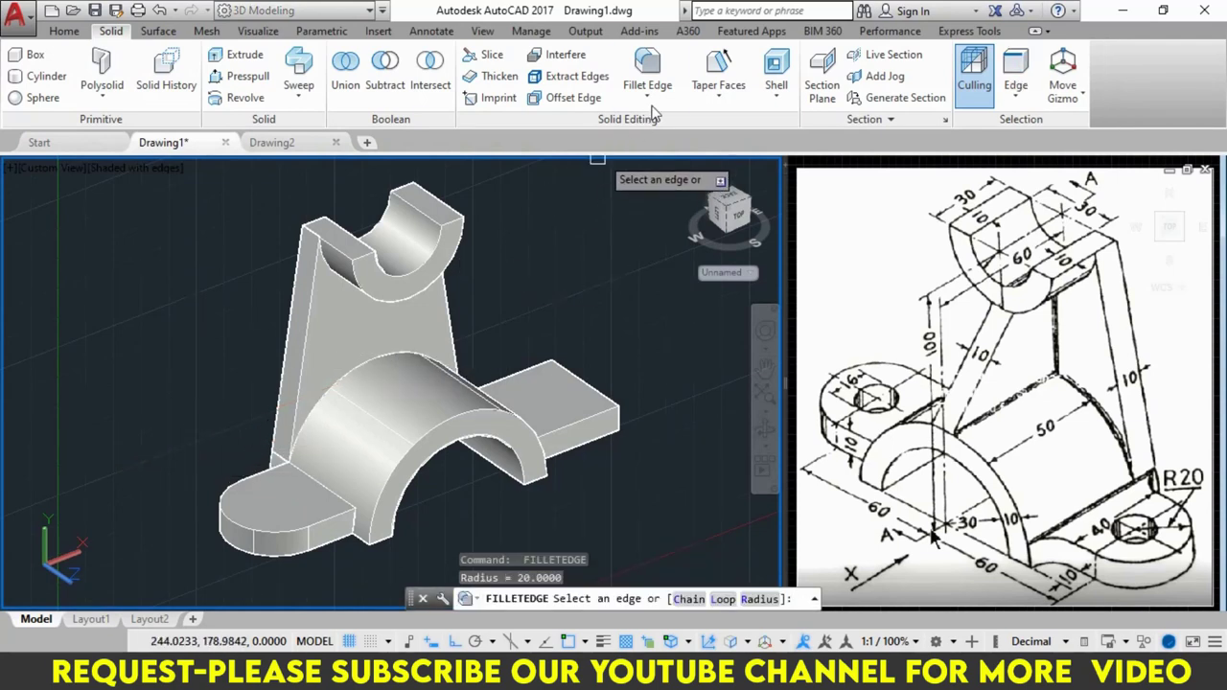
Step: Fillet both outer end edges of the right base pad at radius 20
click(647, 71)
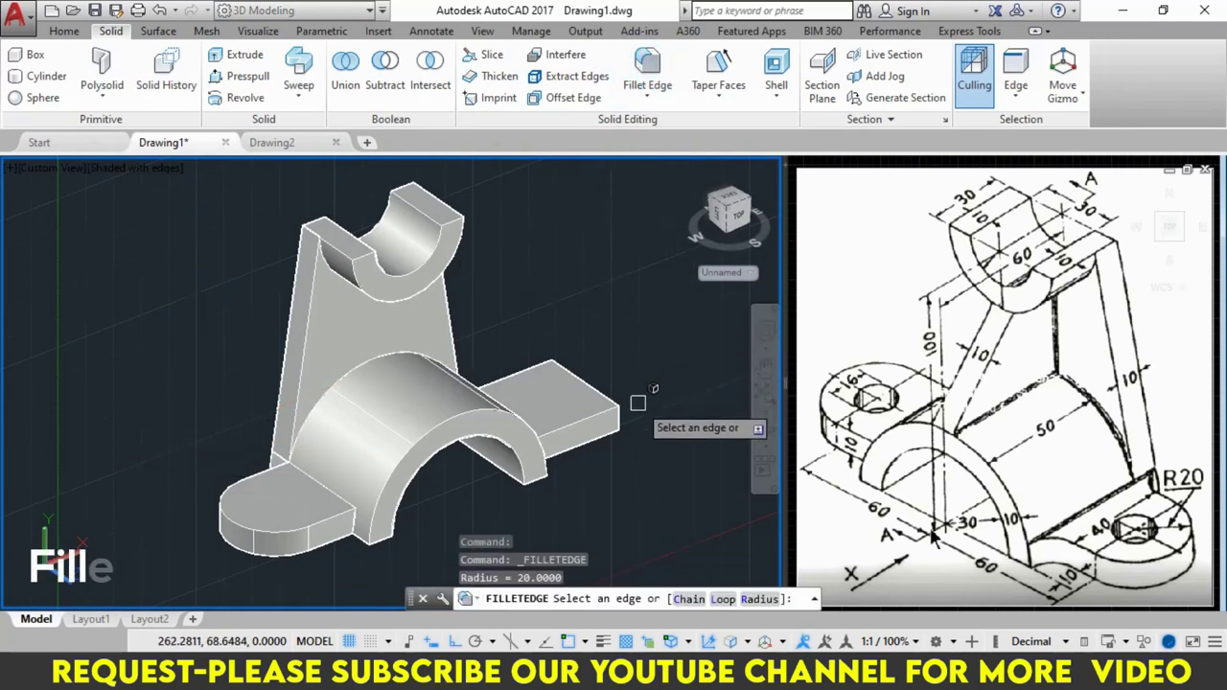
click(749, 601)
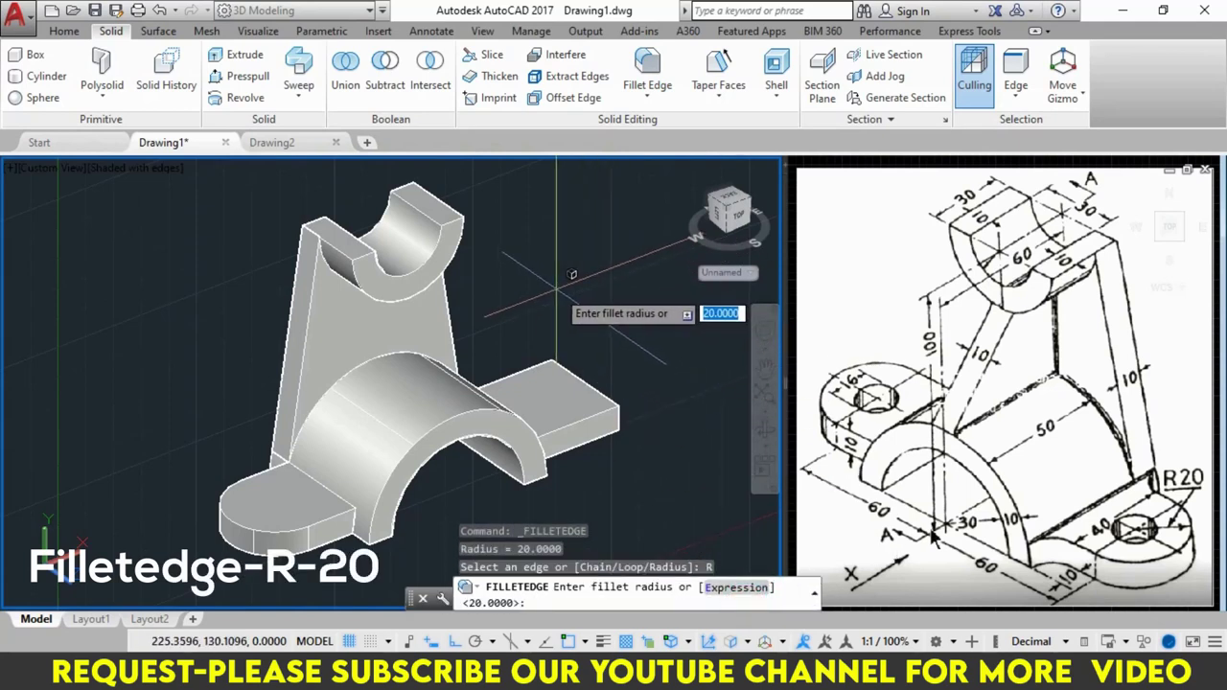
text(20)
key(Return)
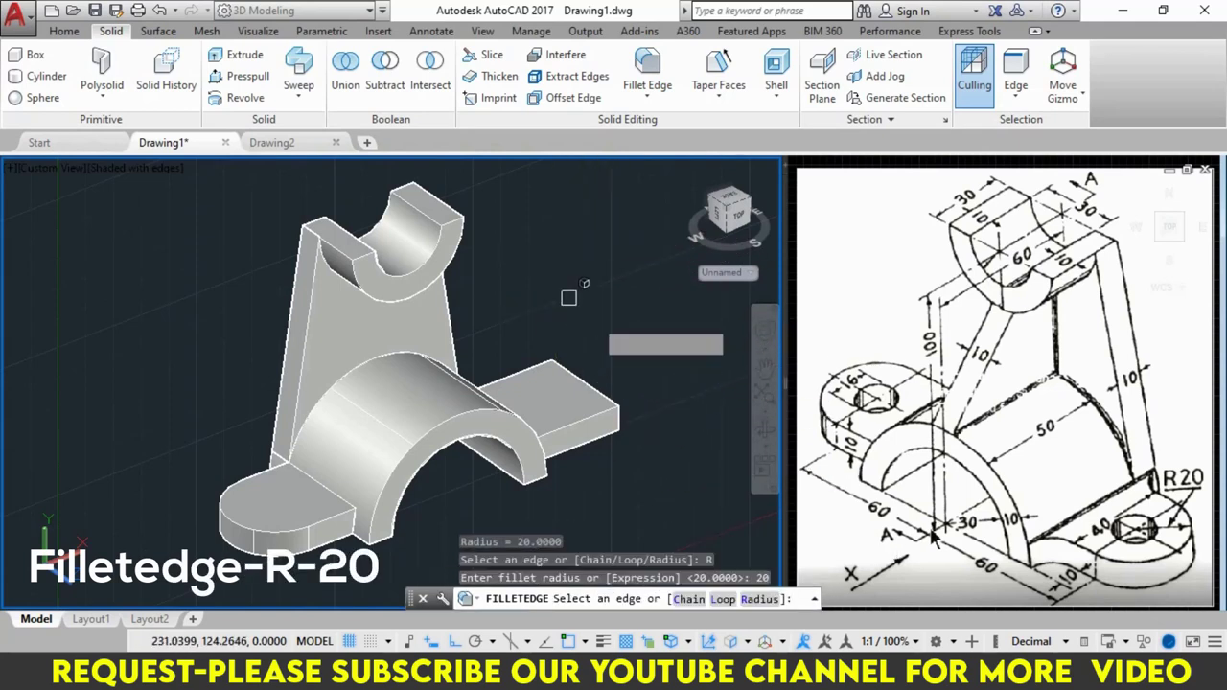
click(618, 421)
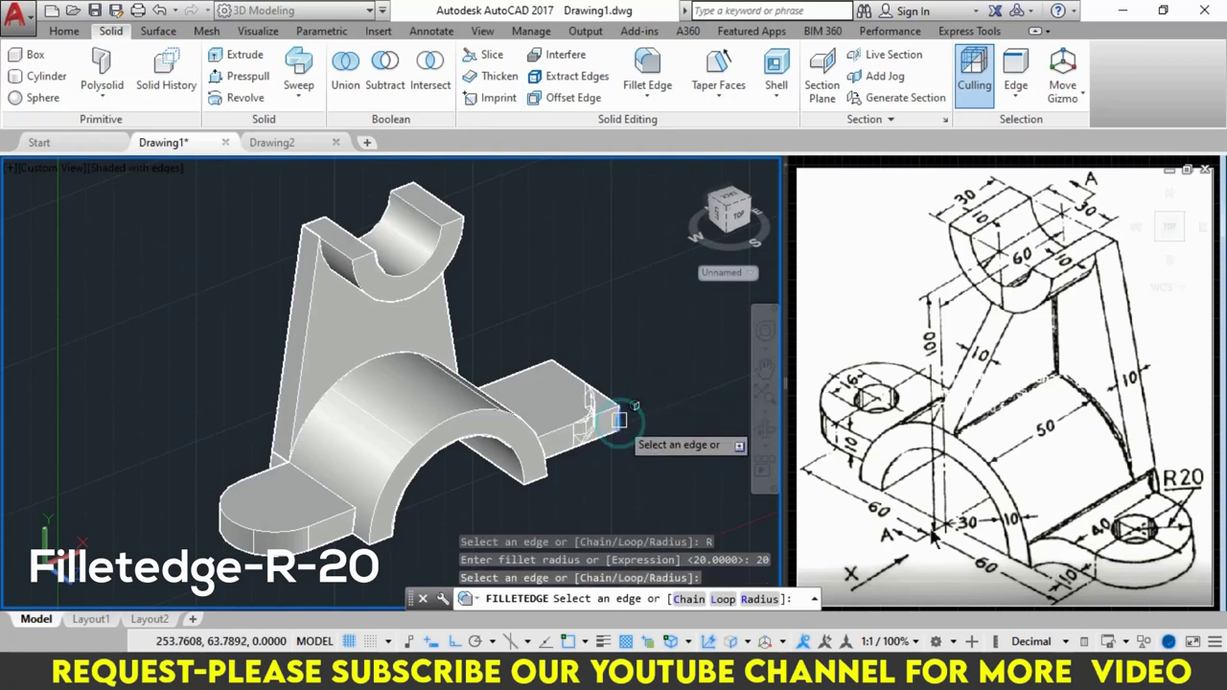
shift+middle_drag(658, 403, 563, 431)
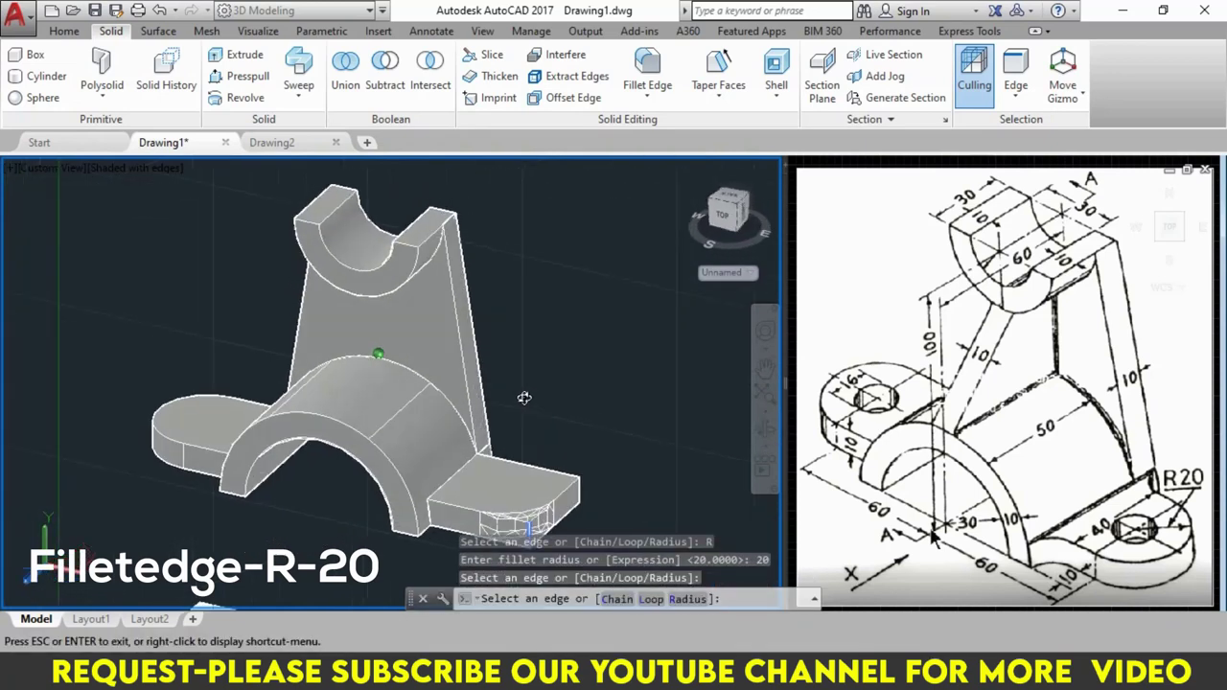
scroll(564, 431, up, 1)
scroll(551, 422, up, 1)
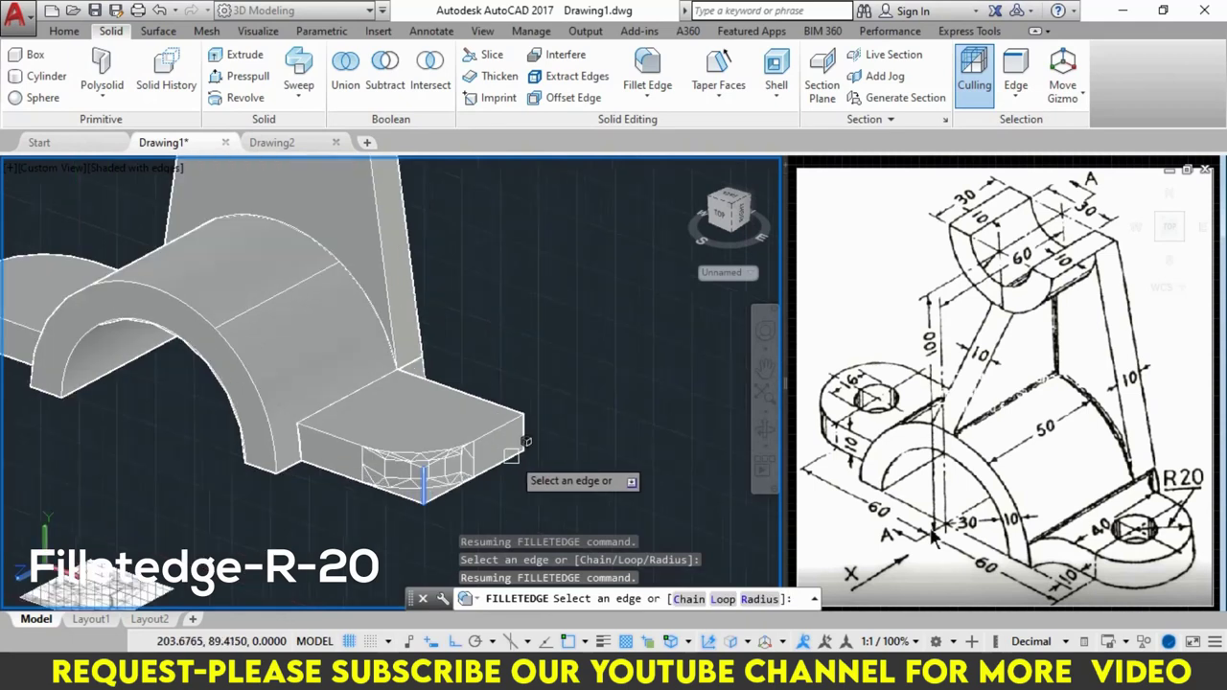
click(529, 426)
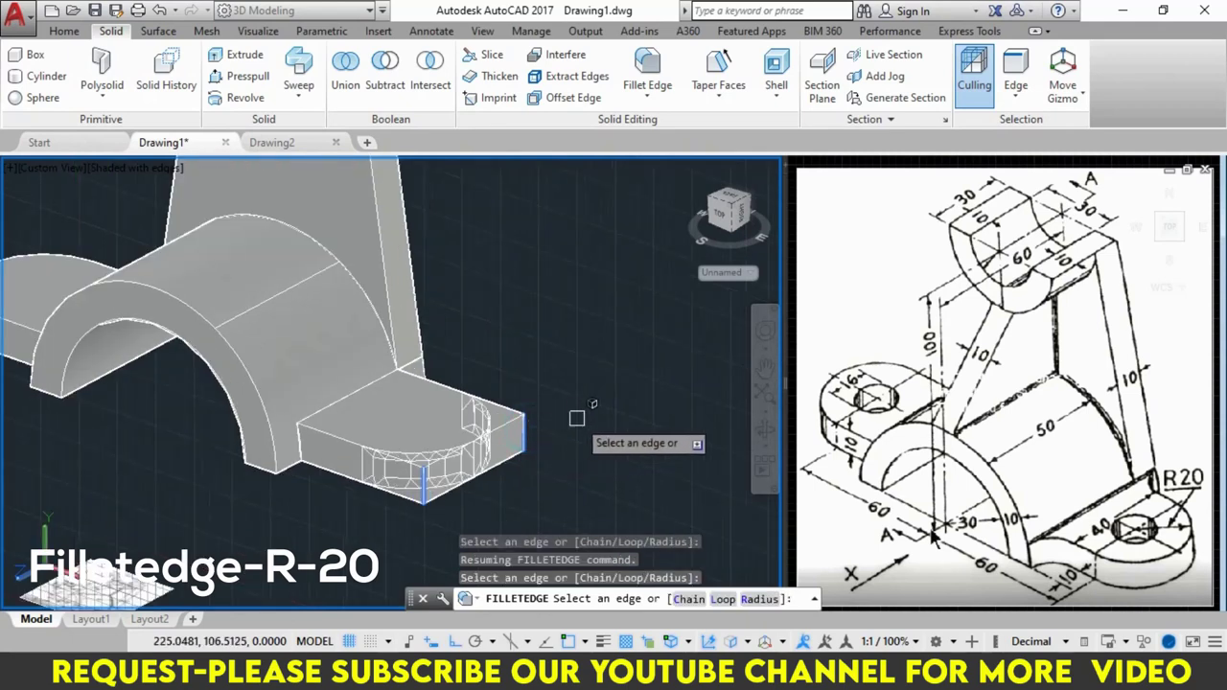
key(Return)
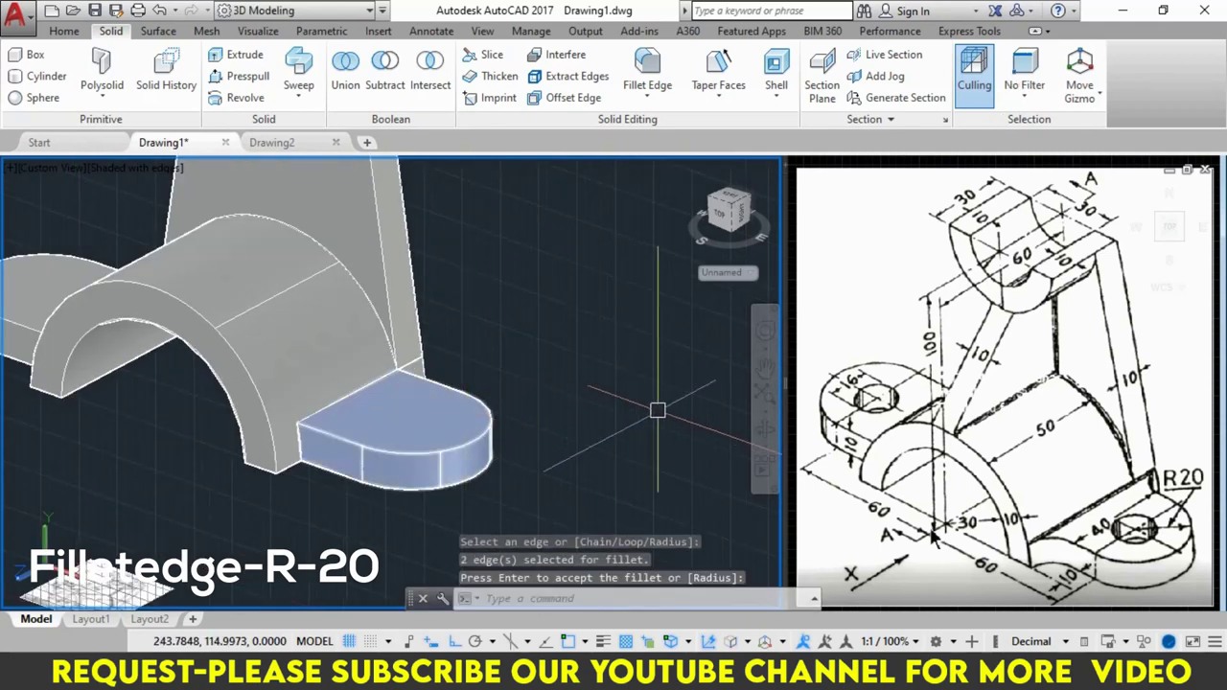
click(764, 431)
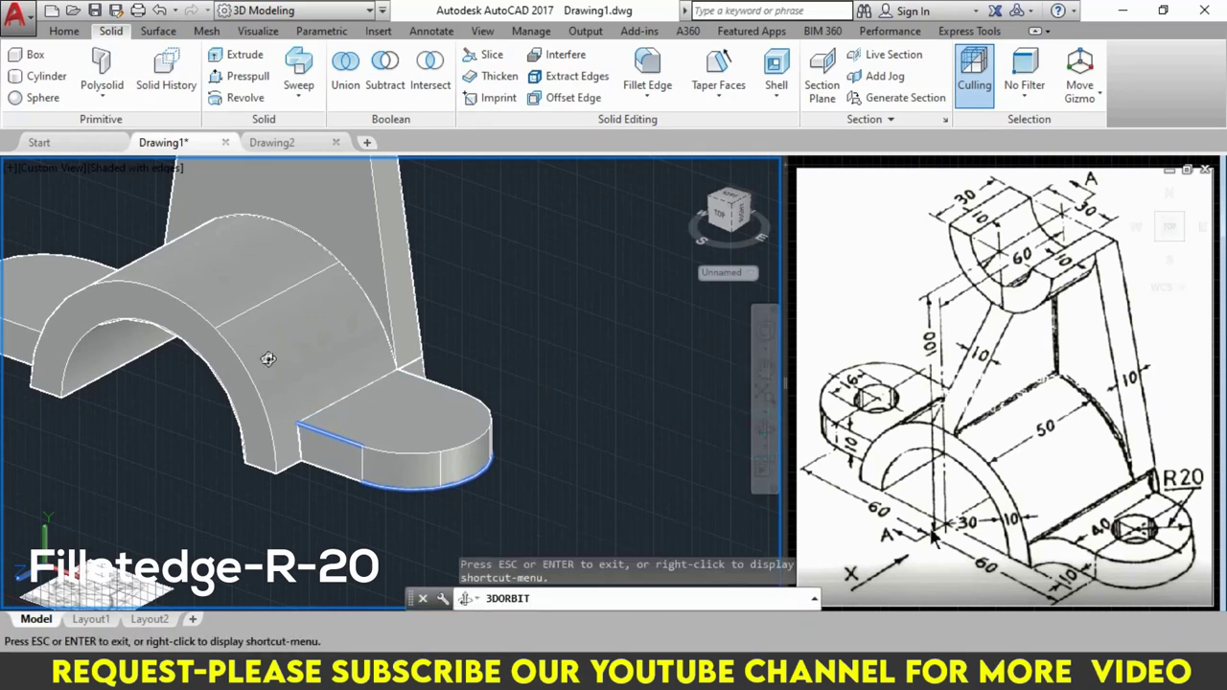
mouse_move(269, 360)
mouse_down()
mouse_move(389, 319)
mouse_move(460, 395)
mouse_up()
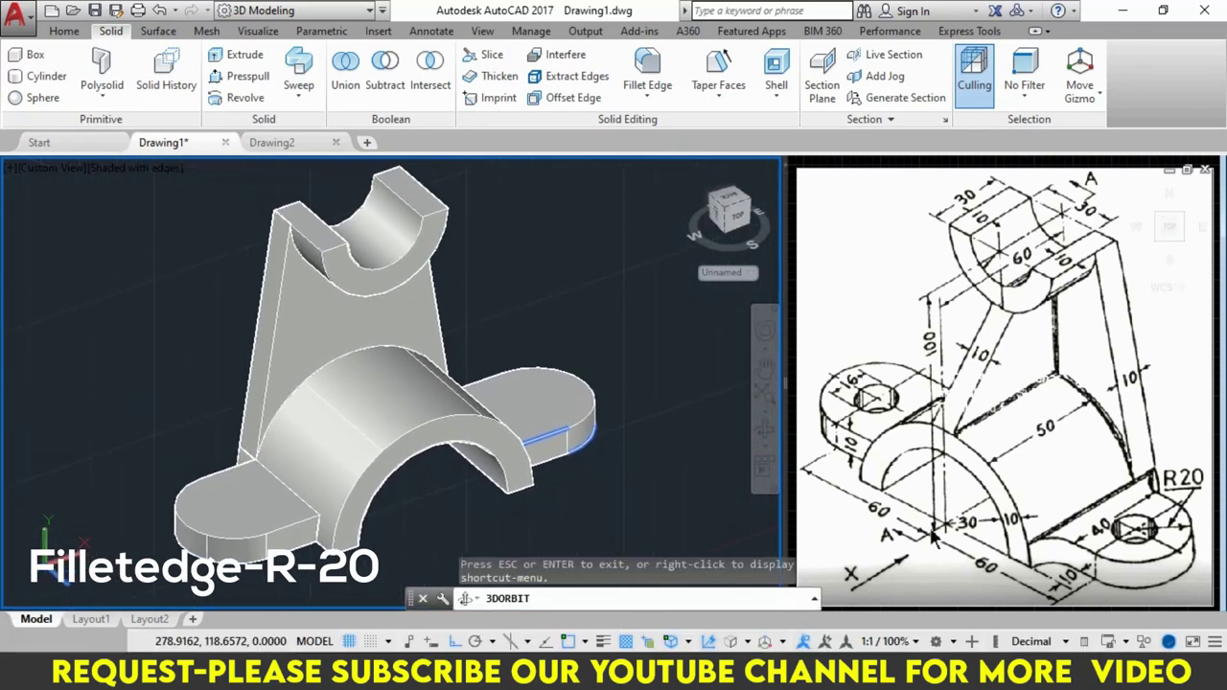
key(Escape)
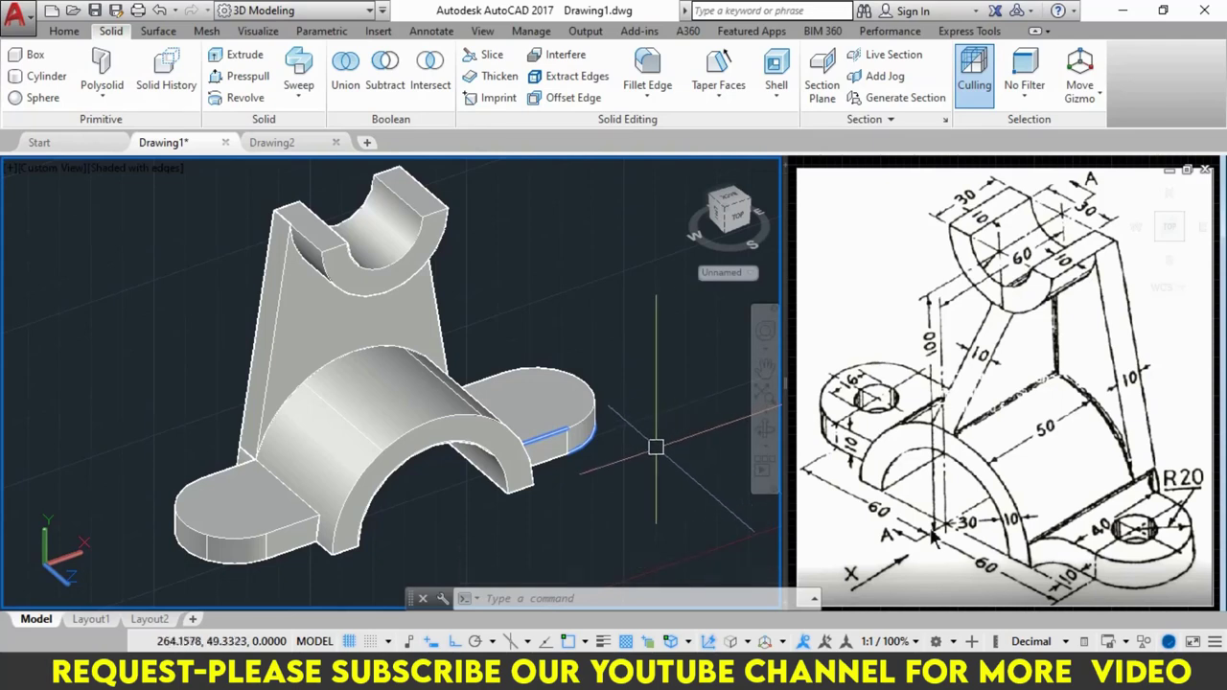
Step: Draw a diameter 16 circle centred on the front pad's rounded end
text(c)
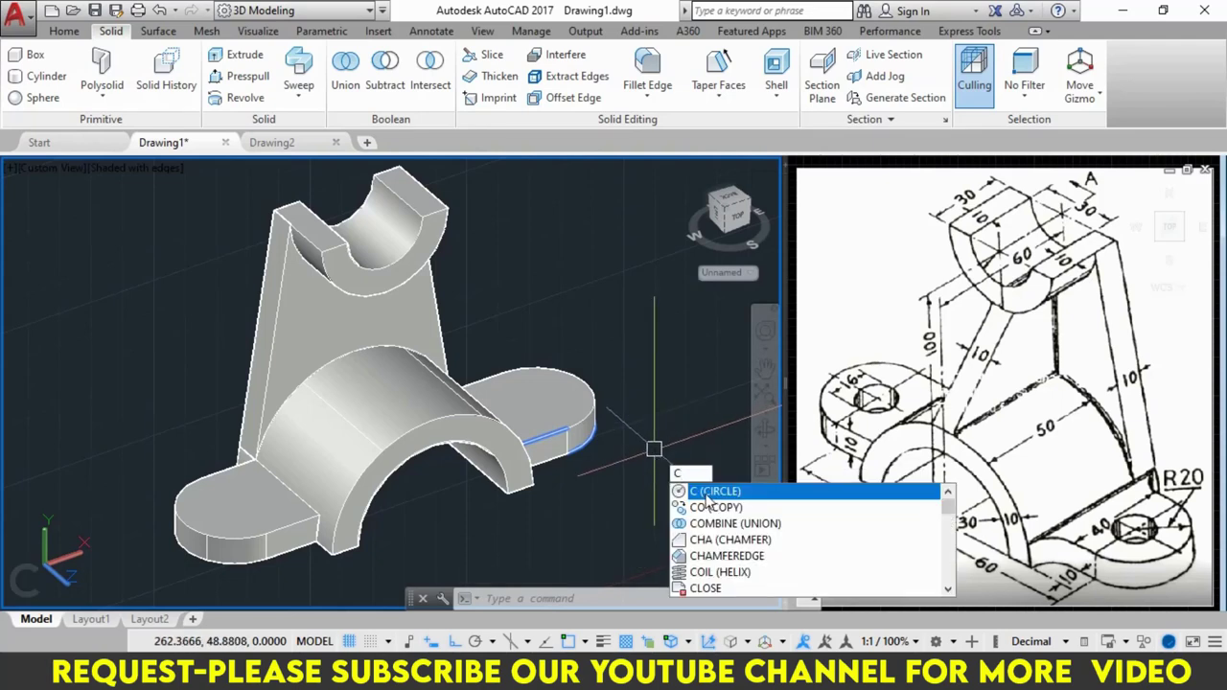
click(724, 491)
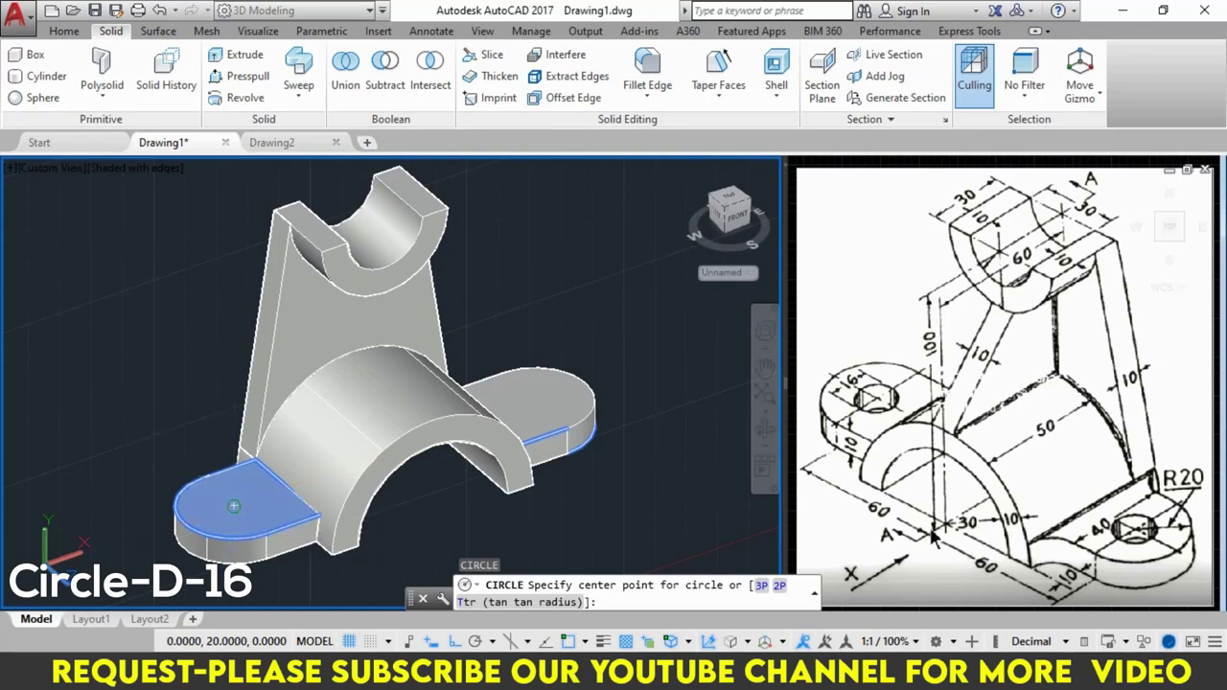
click(233, 506)
text(D)
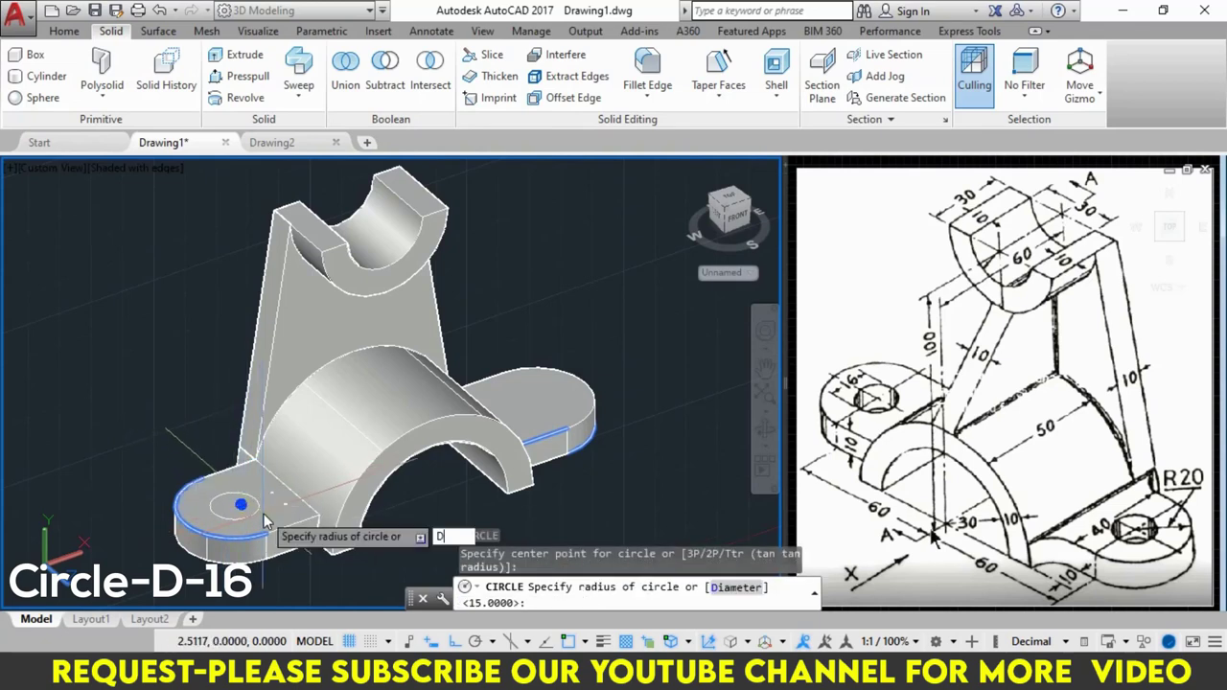
key(Return)
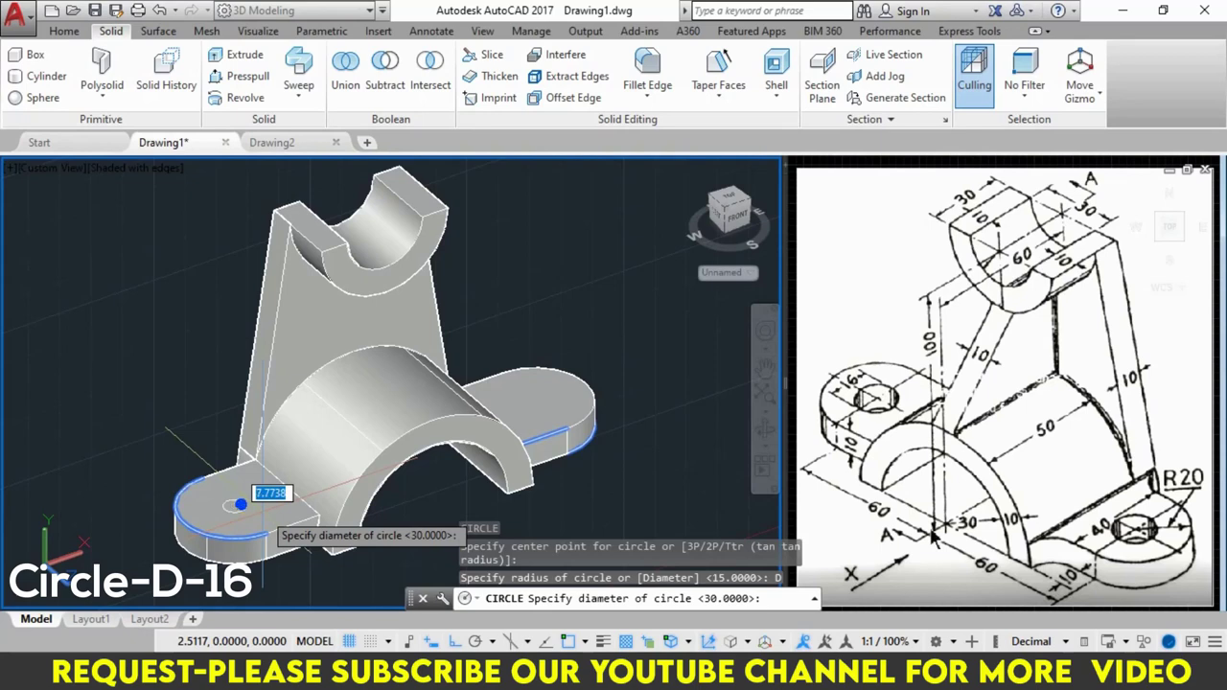
text(16)
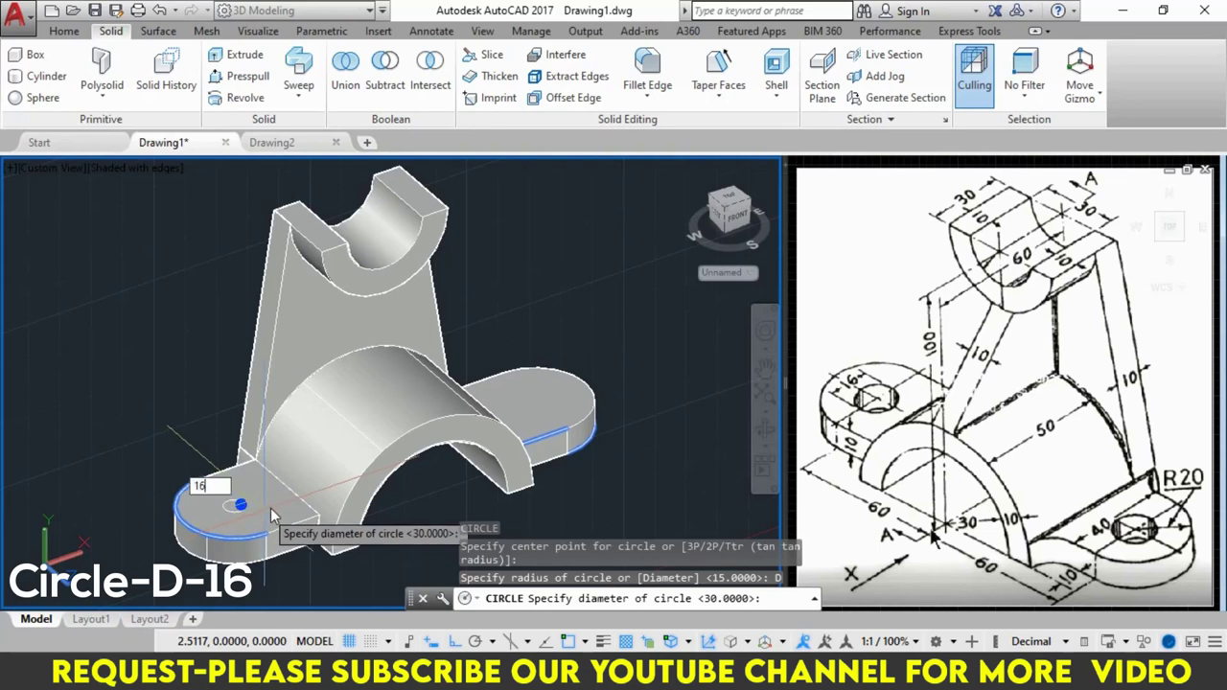
key(Return)
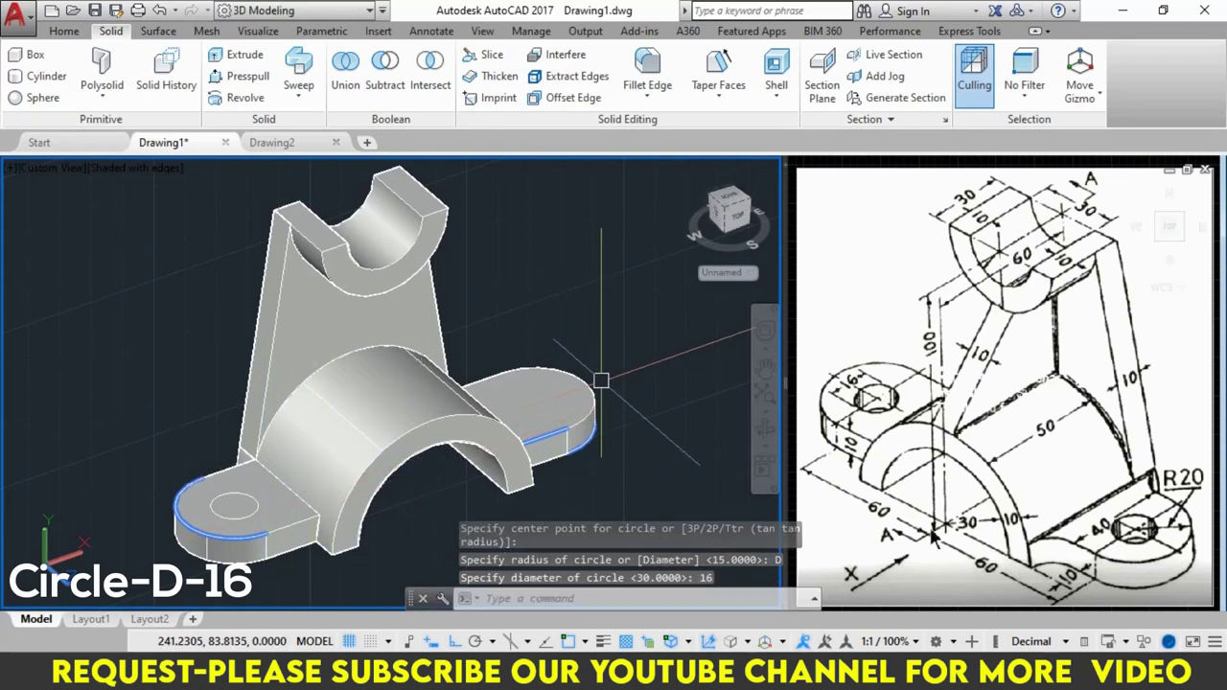
text(C)
Step: Draw a second diameter 16 circle centred on the back pad's rounded end
click(661, 423)
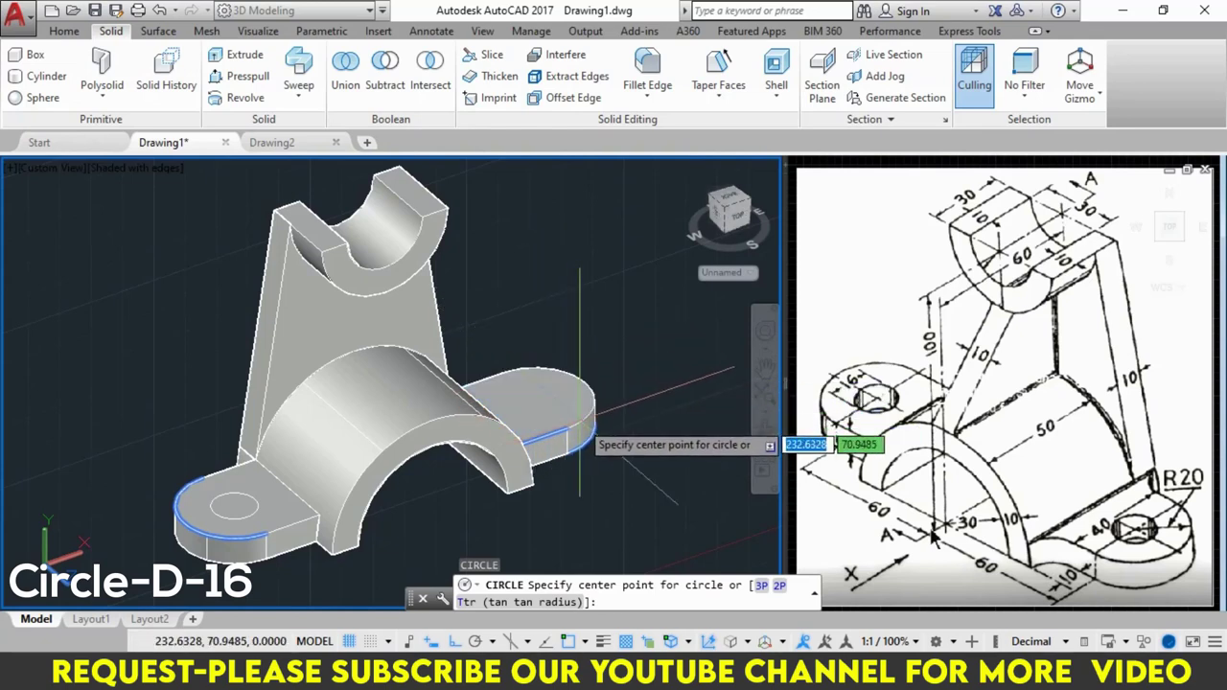
click(535, 401)
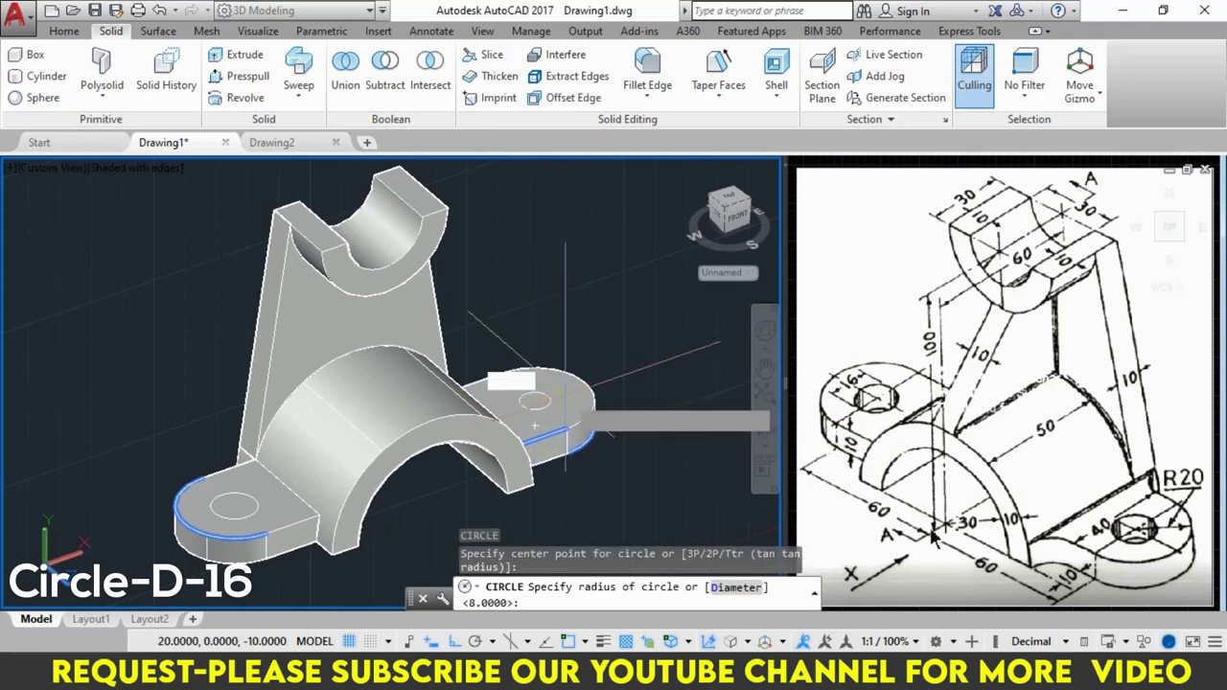
text(D)
key(Return)
text(16)
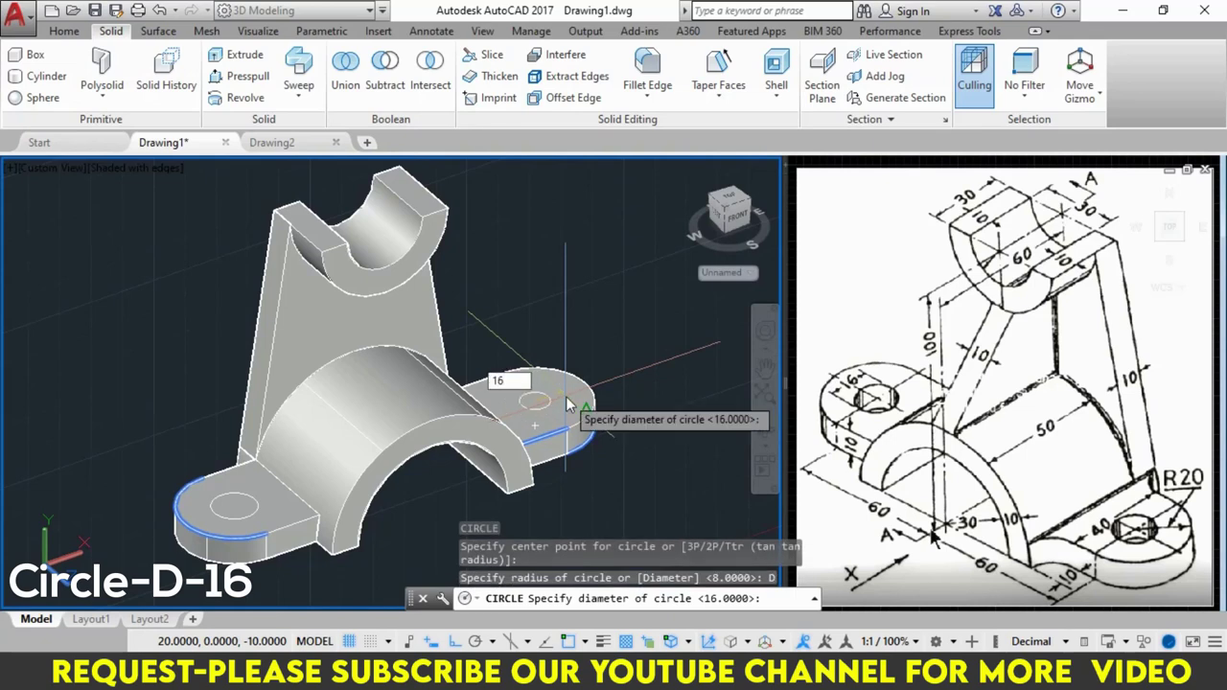
key(Return)
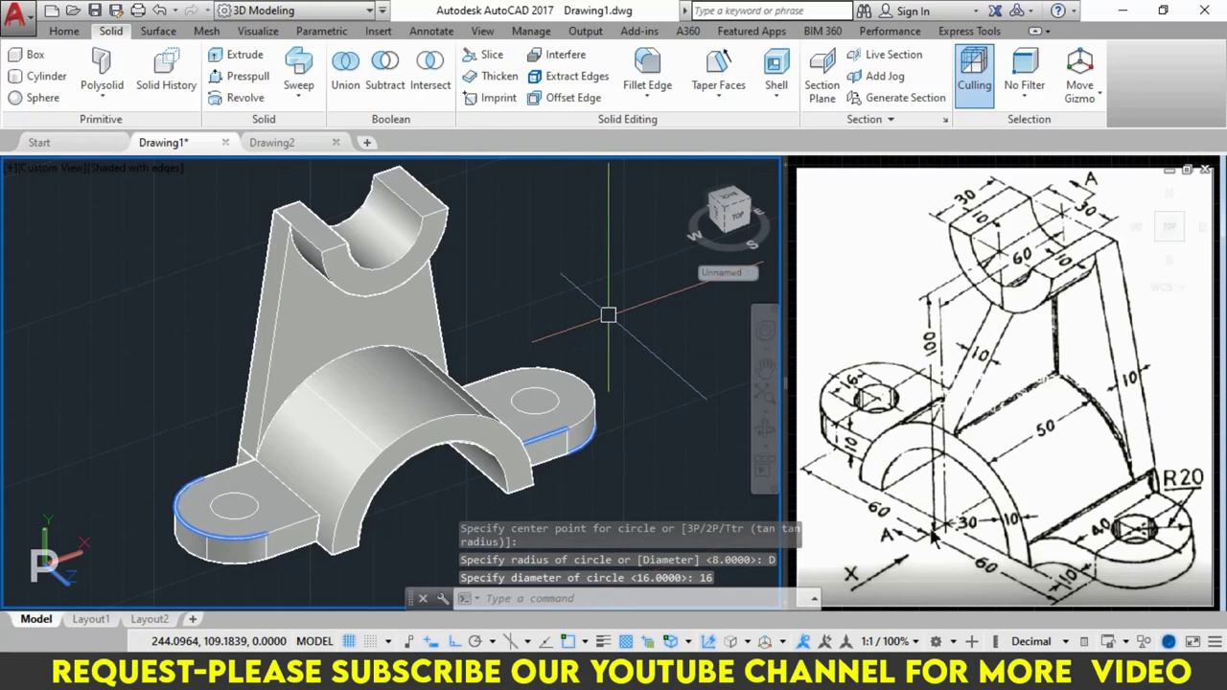
Step: Press-pull both 16-diameter circles down through the pads to cut bolt holes
text(PRESS)
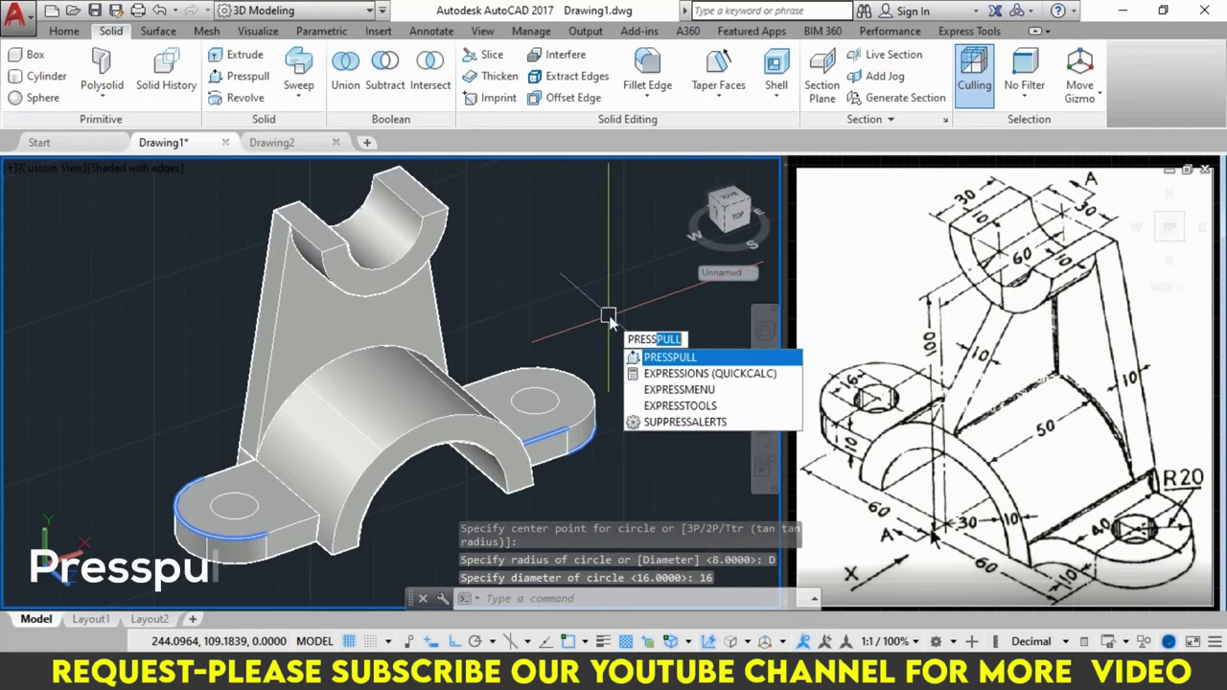
text(PULL)
key(Return)
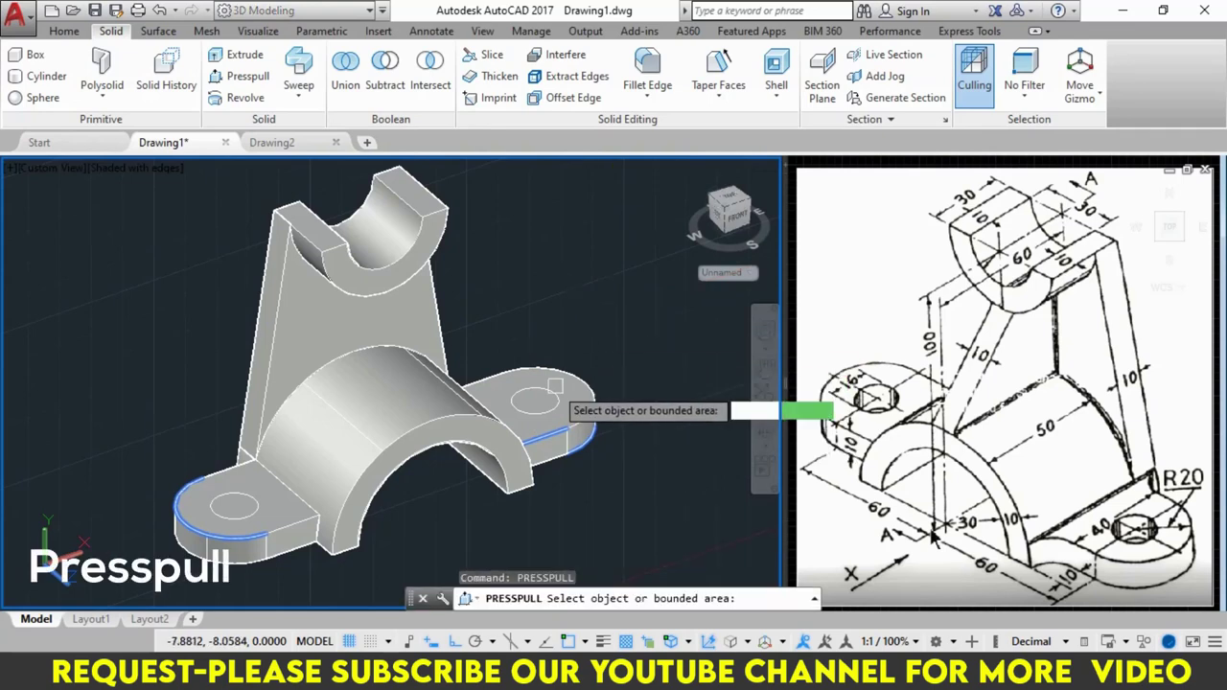
click(531, 399)
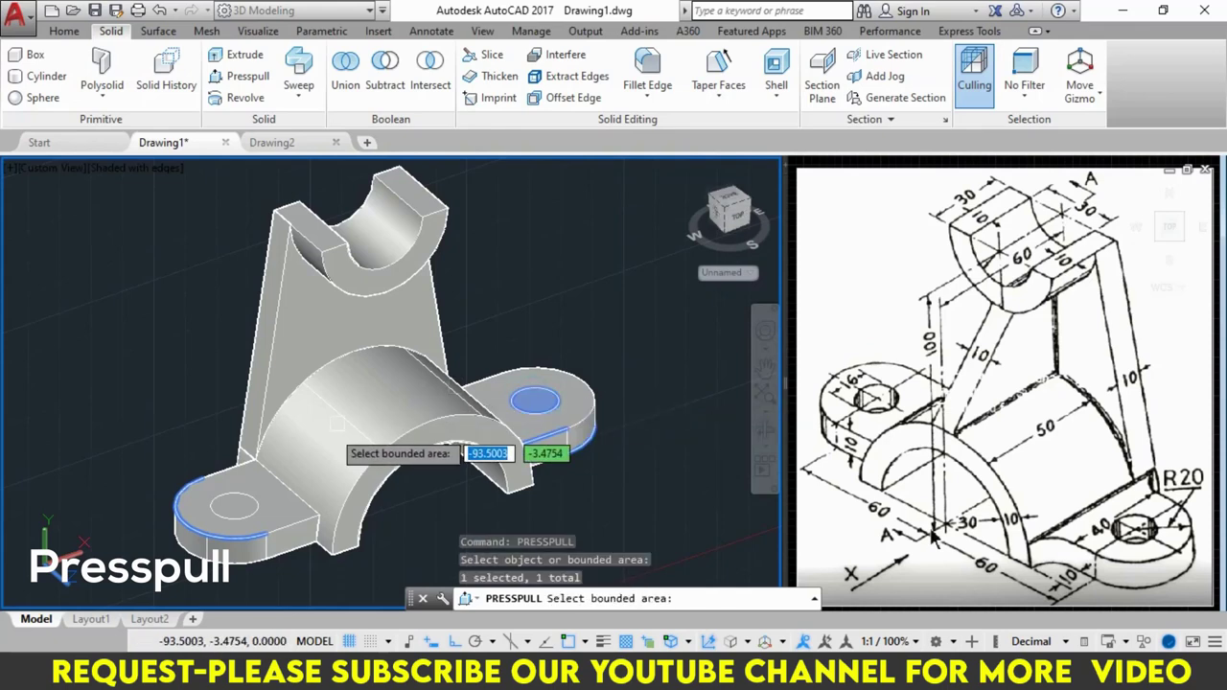
click(235, 505)
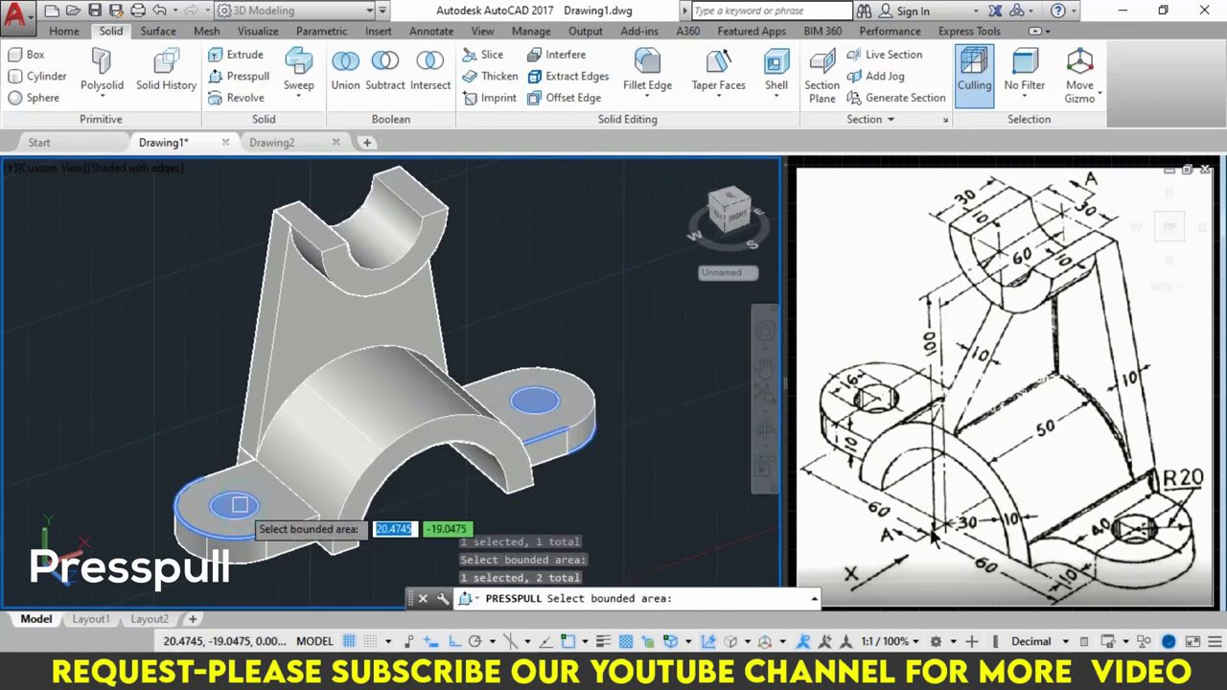
key(Return)
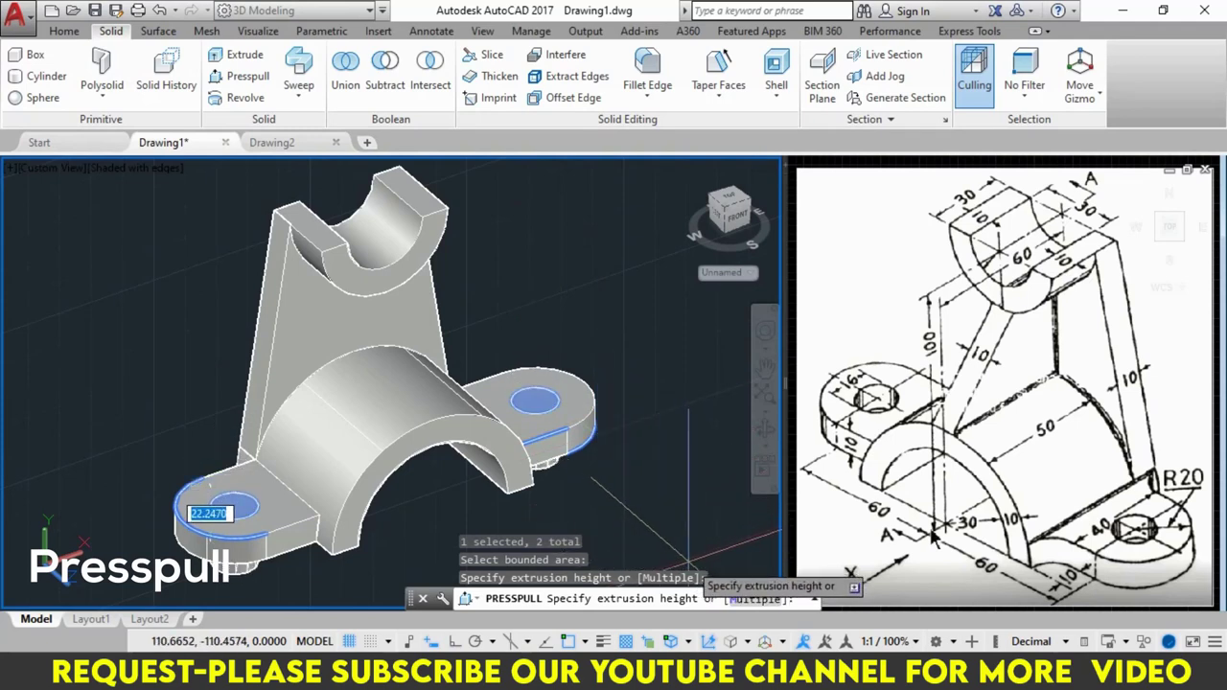
click(732, 566)
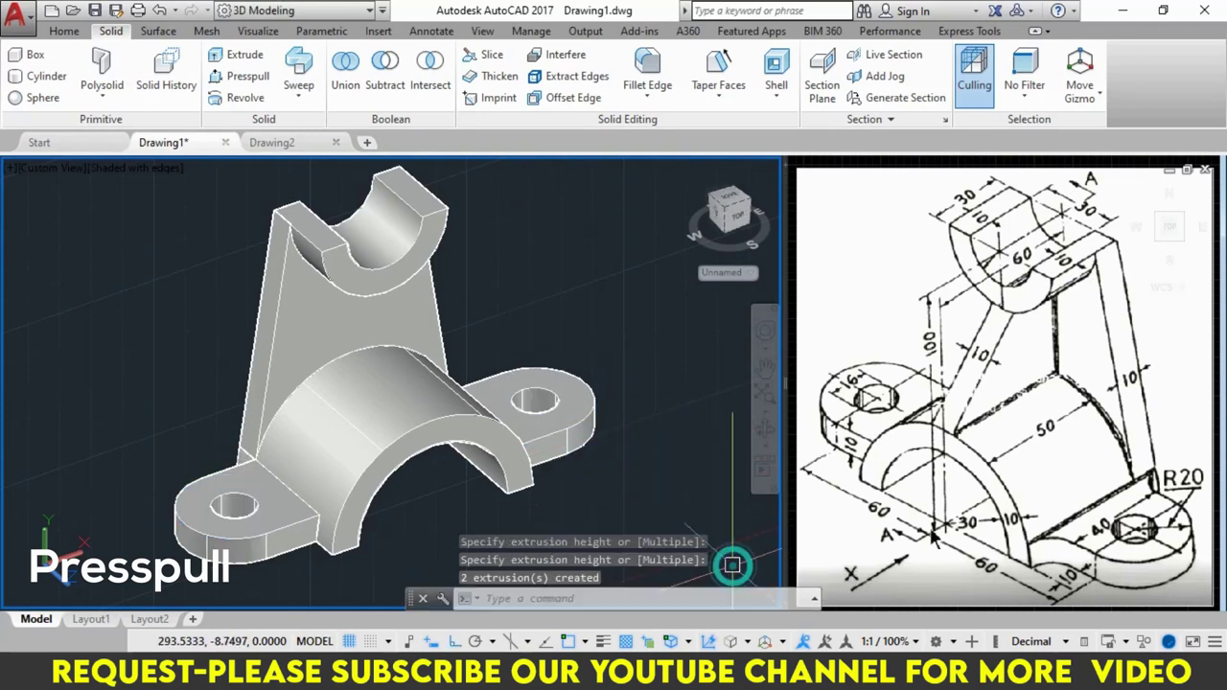
key(Escape)
key(Escape)
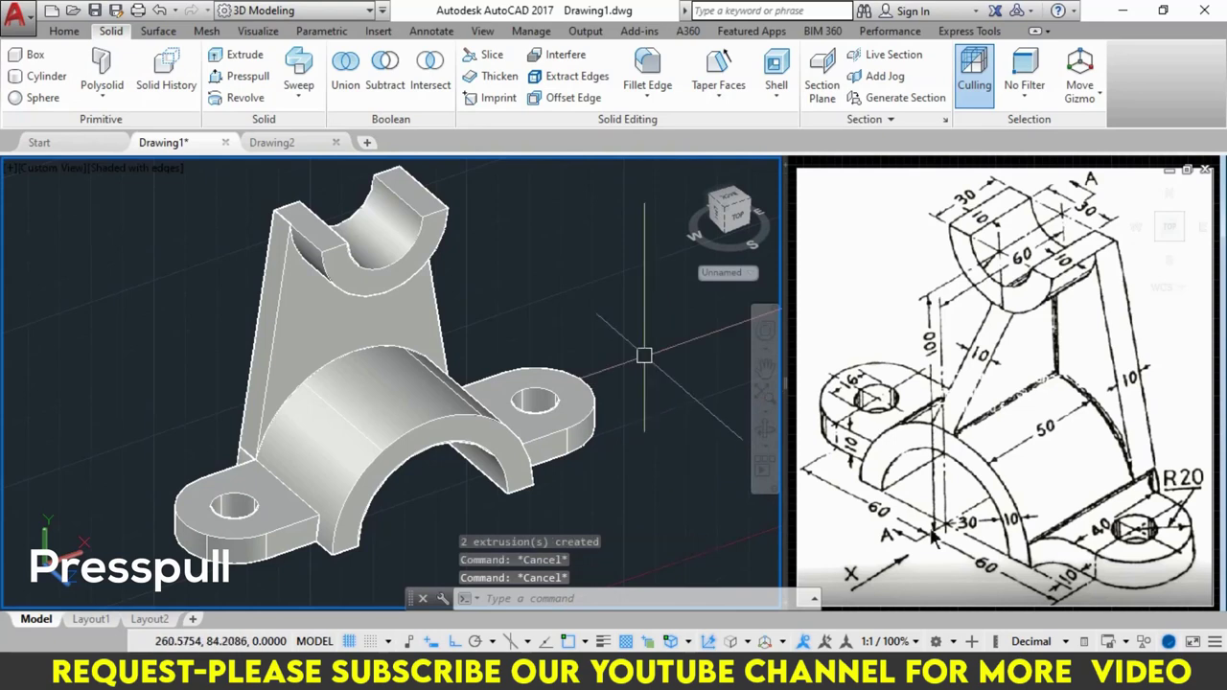
middle_drag(466, 281, 477, 279)
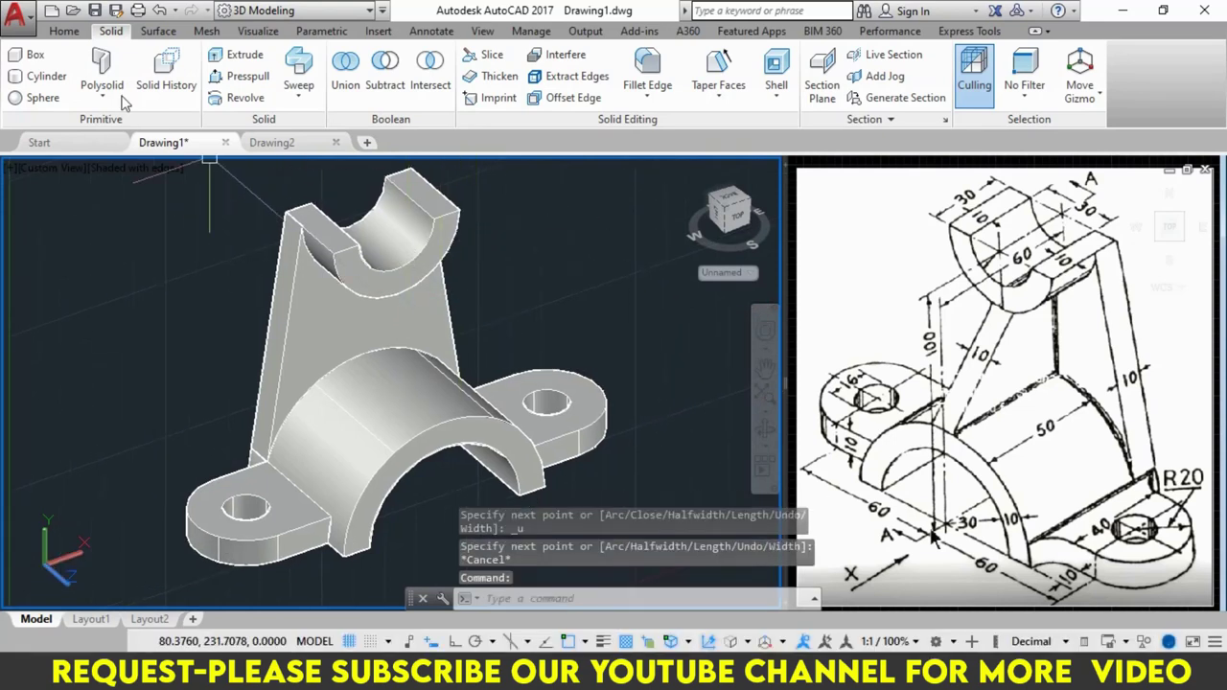
Step: Set the UCS to the Left orientation
click(62, 32)
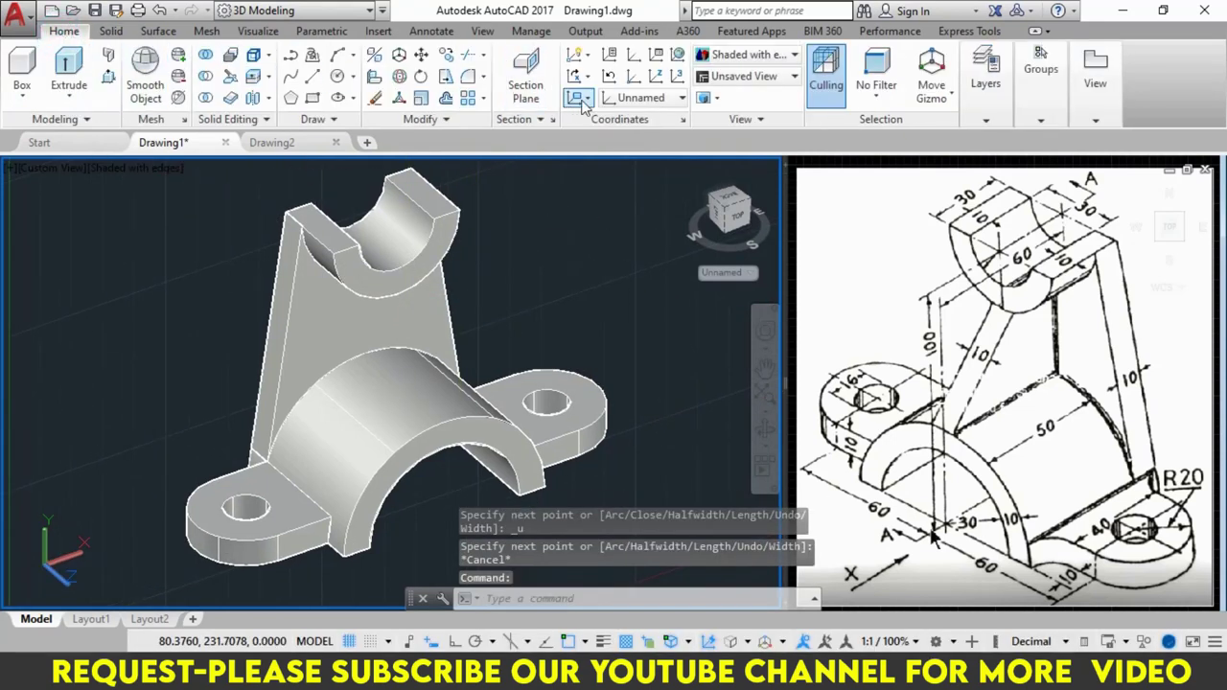
click(628, 99)
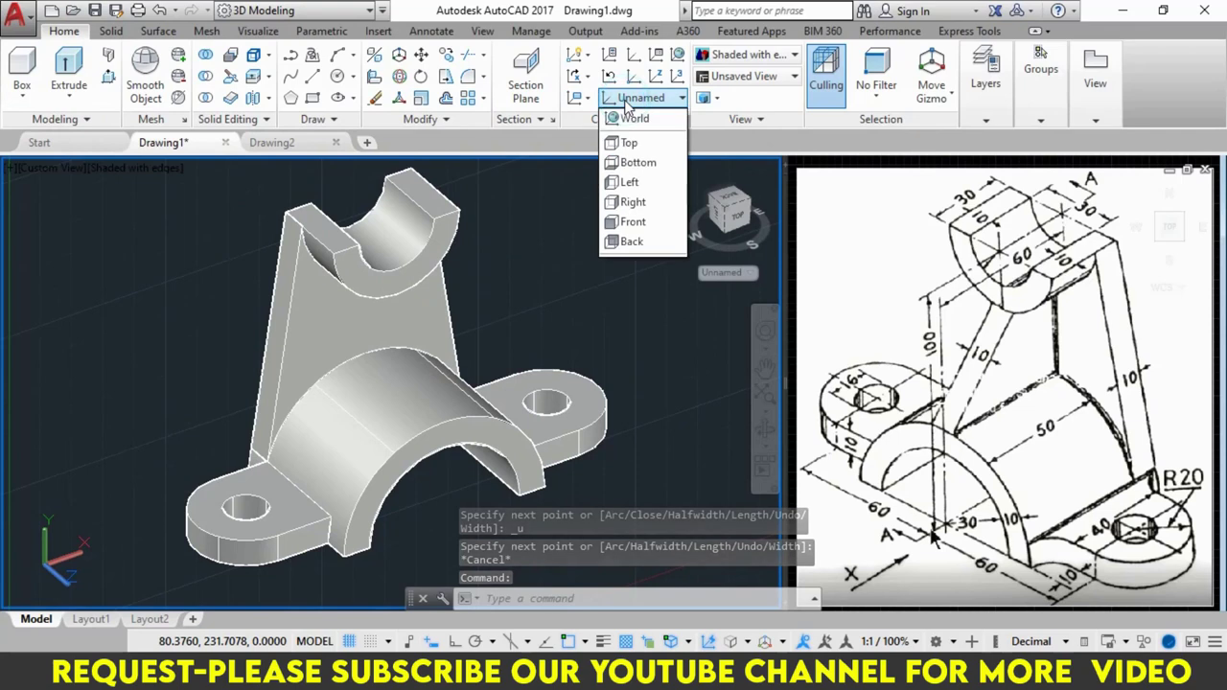
click(629, 182)
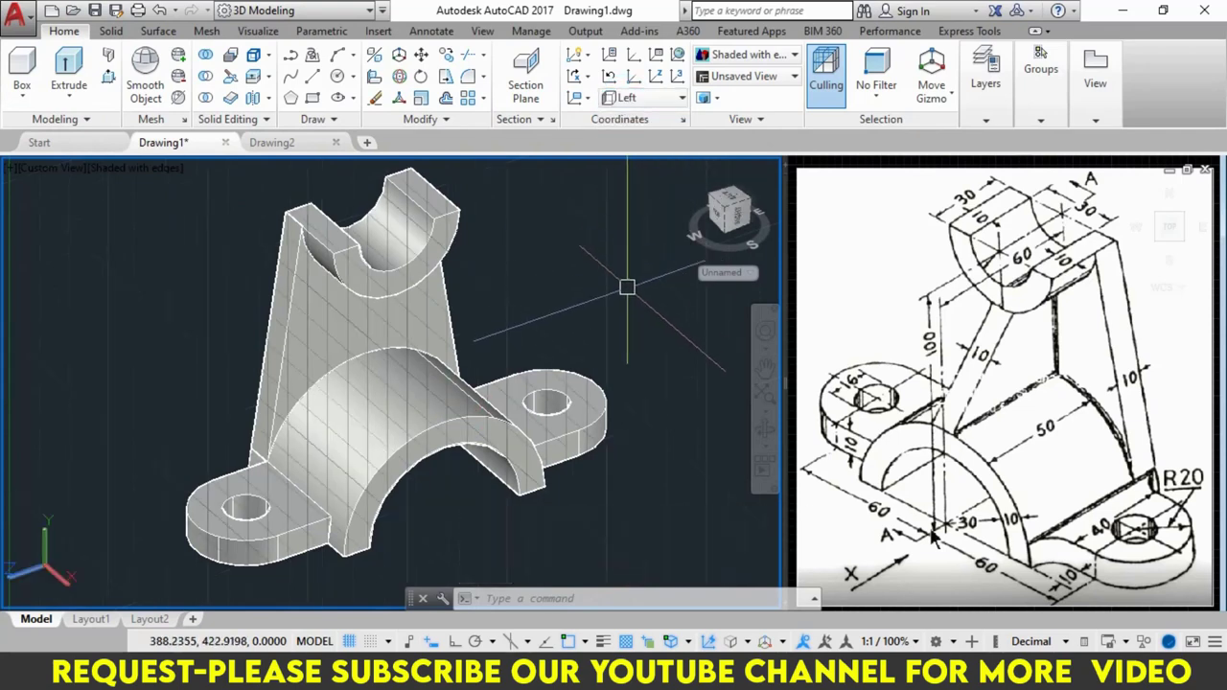
key(Escape)
key(Escape)
Step: Draw a single-segment polyline across the bracket and turn the grid off
shift+middle_drag(453, 439, 436, 363)
text(PL)
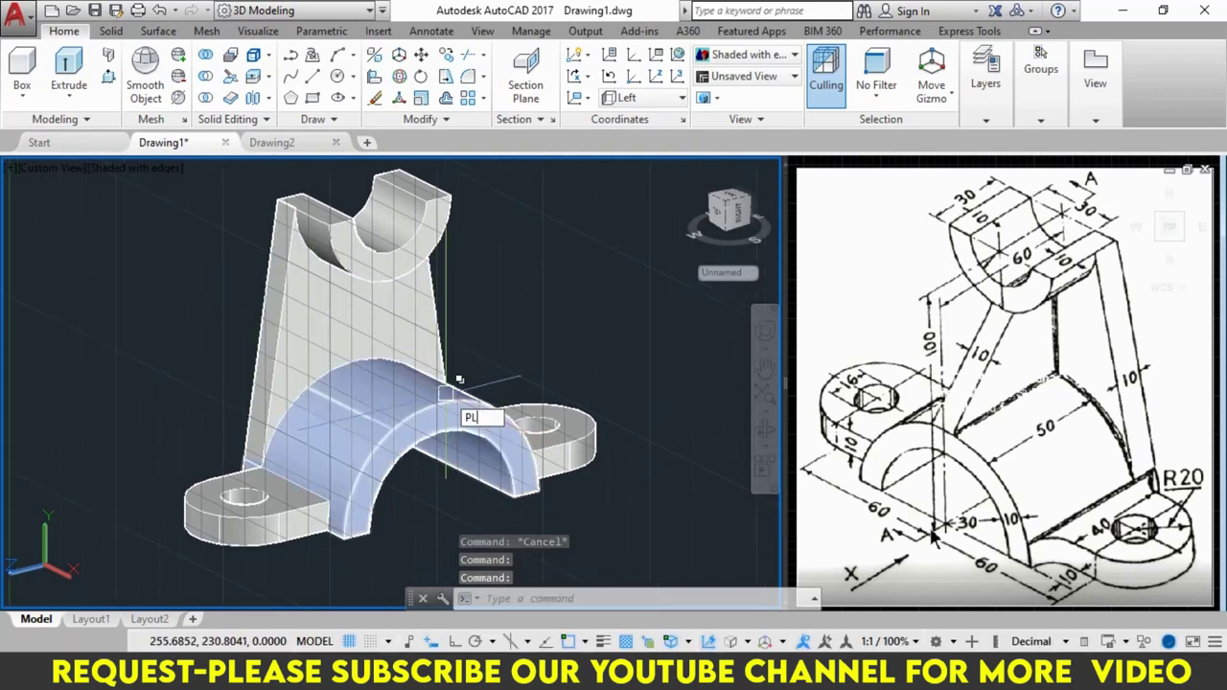
key(Return)
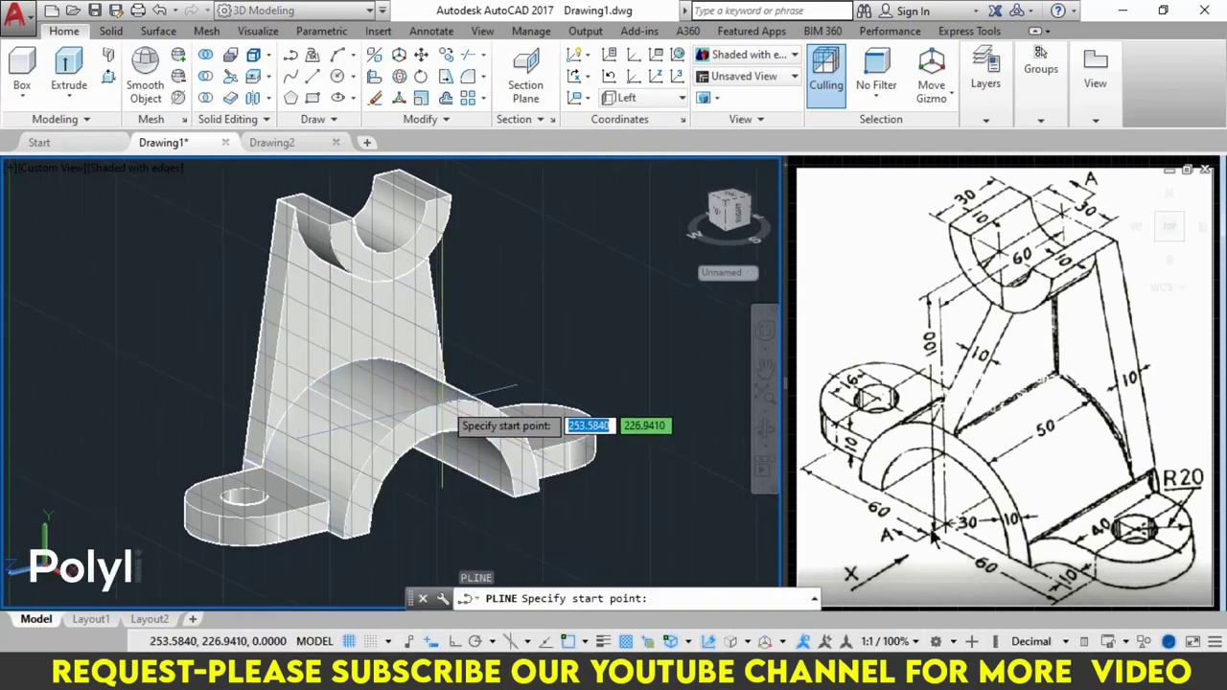
click(440, 404)
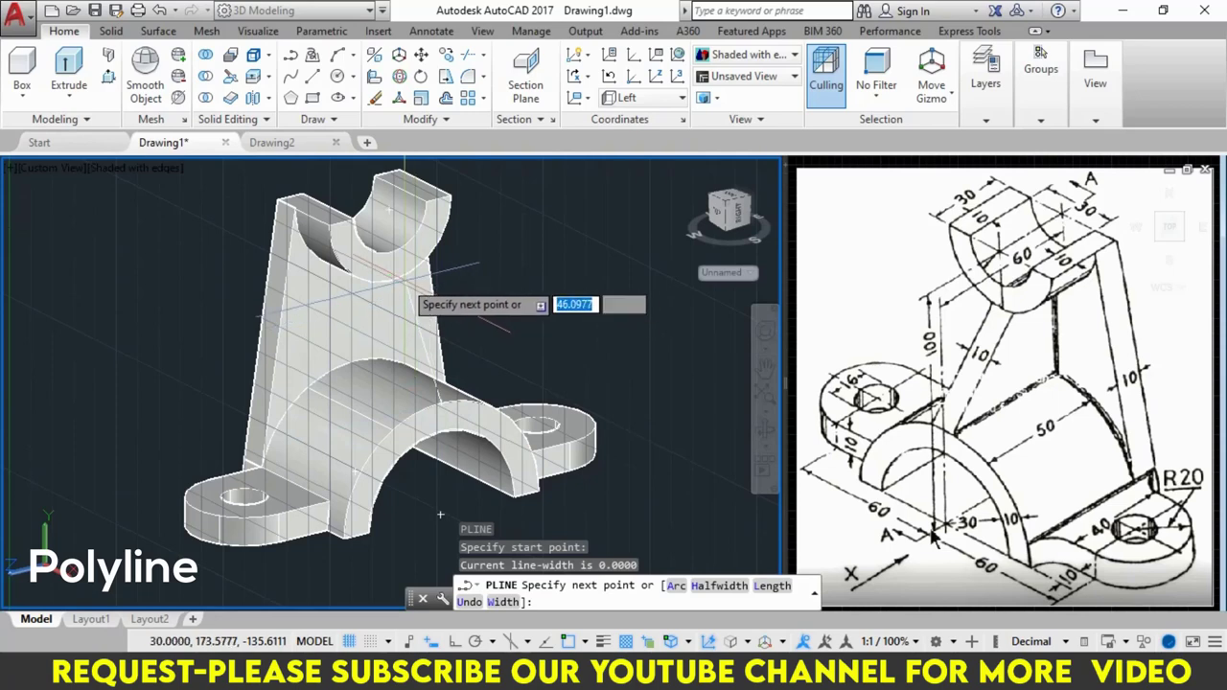
click(451, 316)
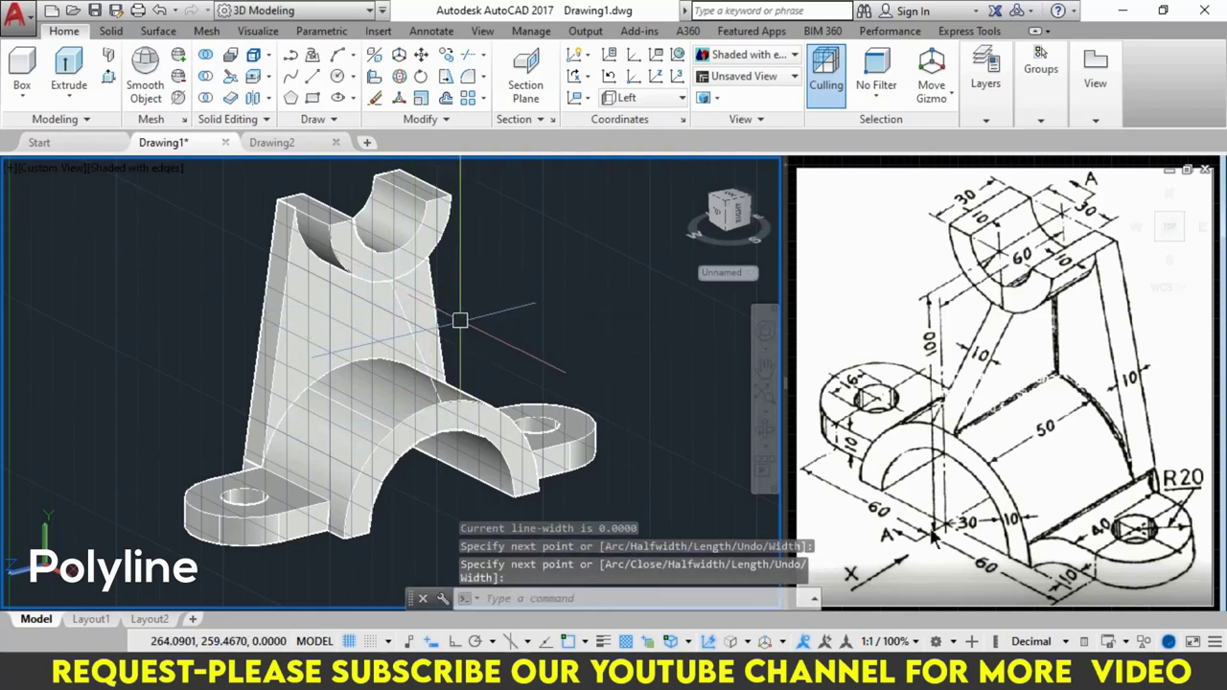
middle_drag(484, 321, 491, 325)
key(Return)
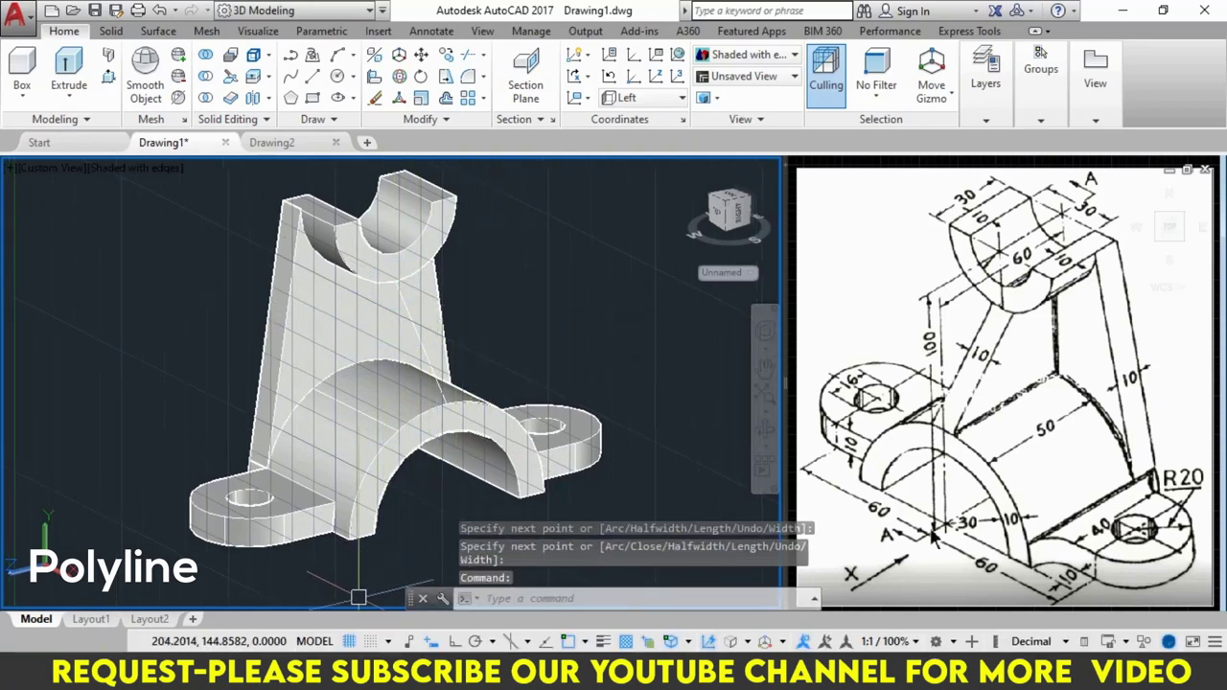
click(349, 641)
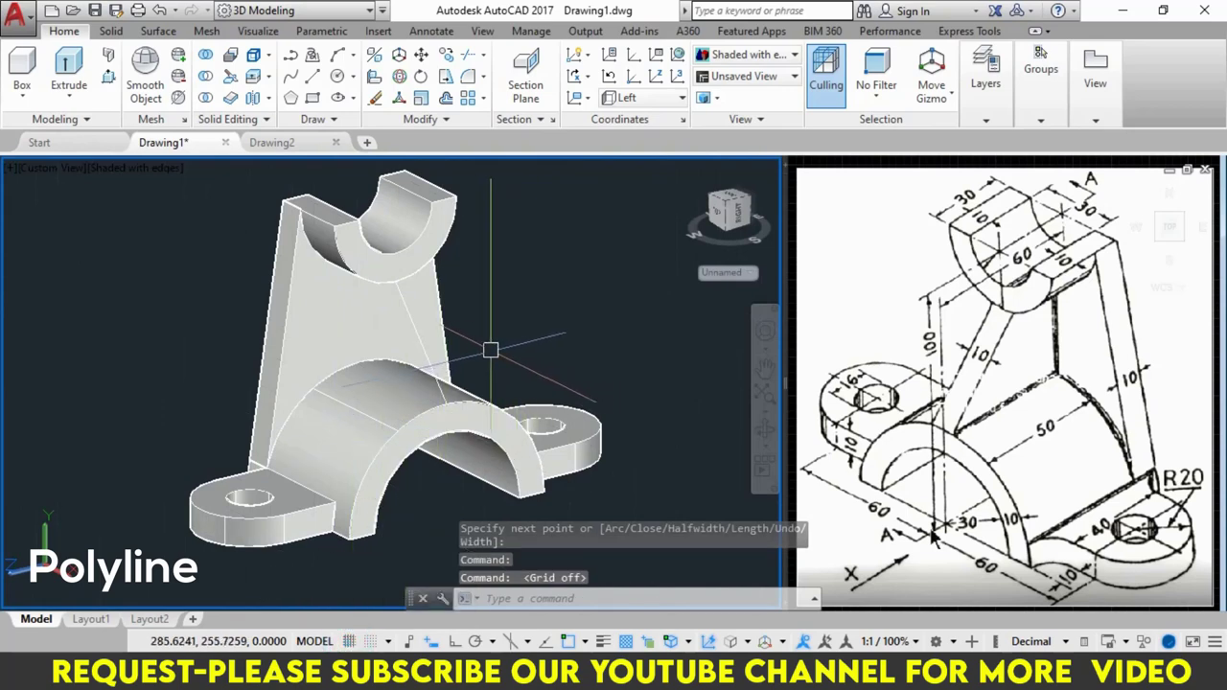
click(427, 351)
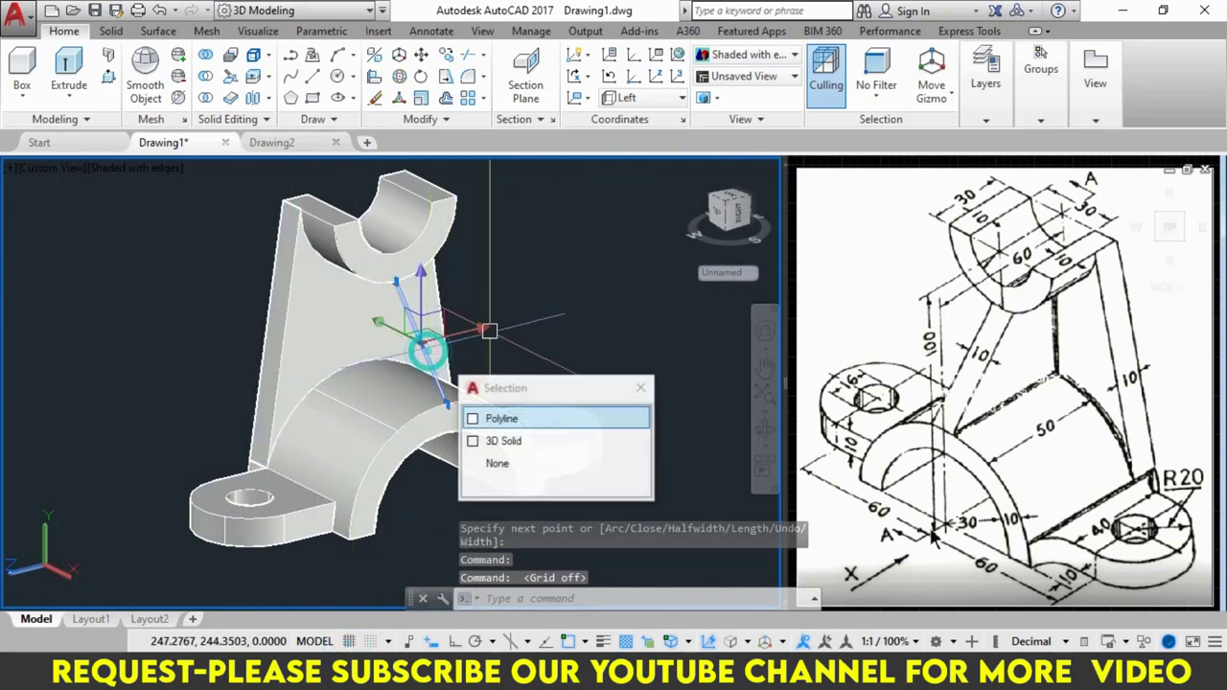
Step: Move the polyline with Ortho on into open space left of the bracket
click(548, 419)
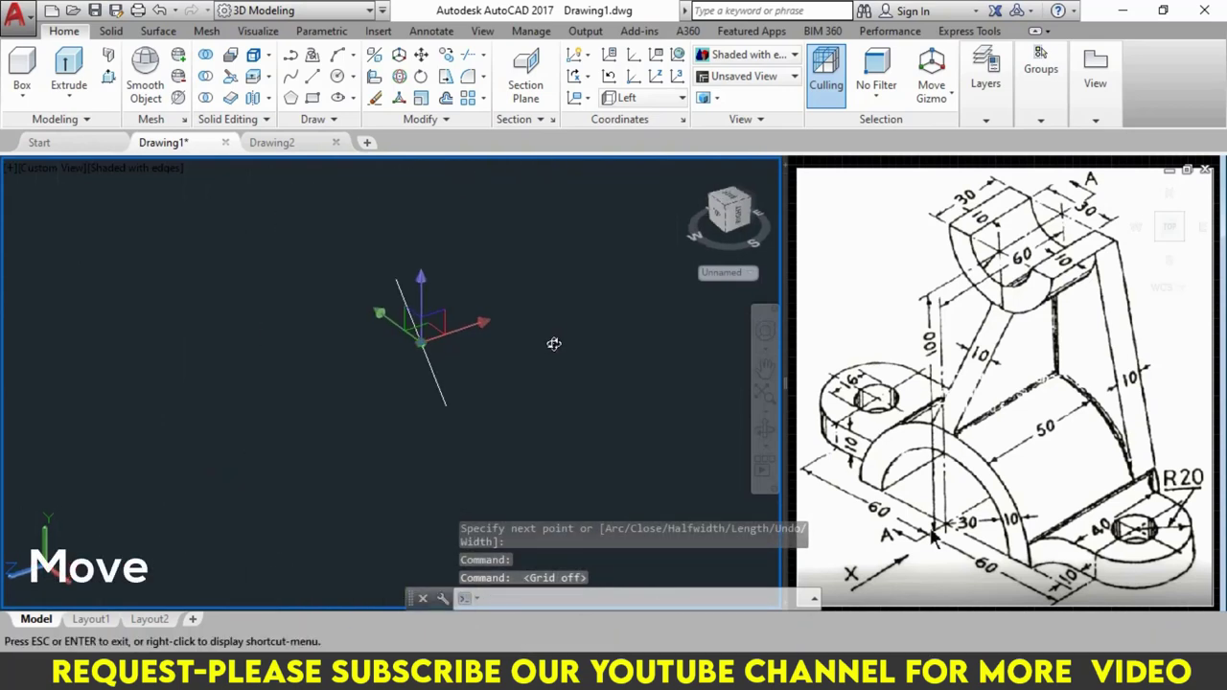
key(Escape)
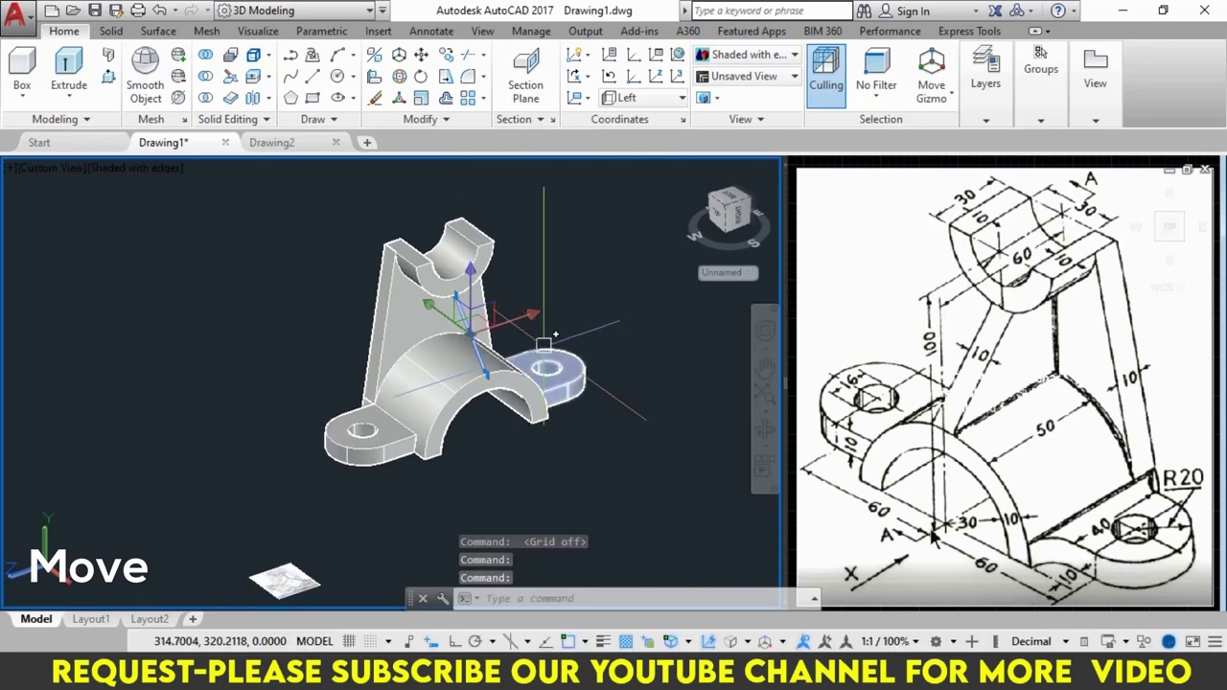
text(M)
key(Return)
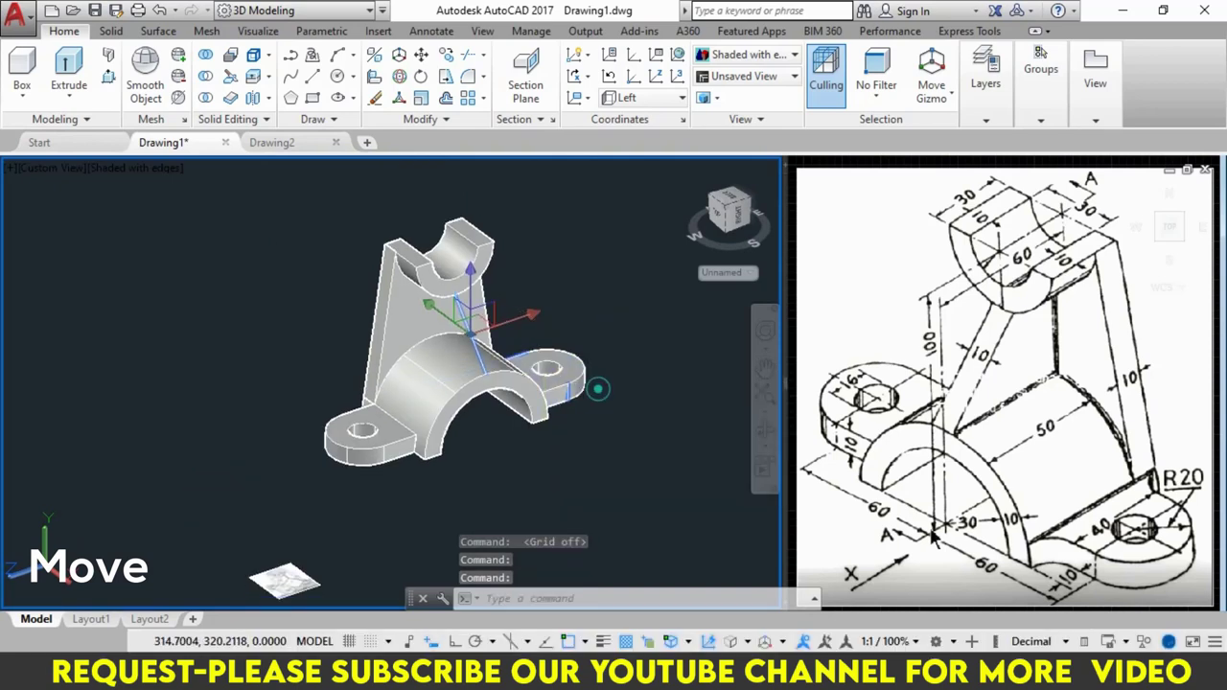
text(M)
click(647, 420)
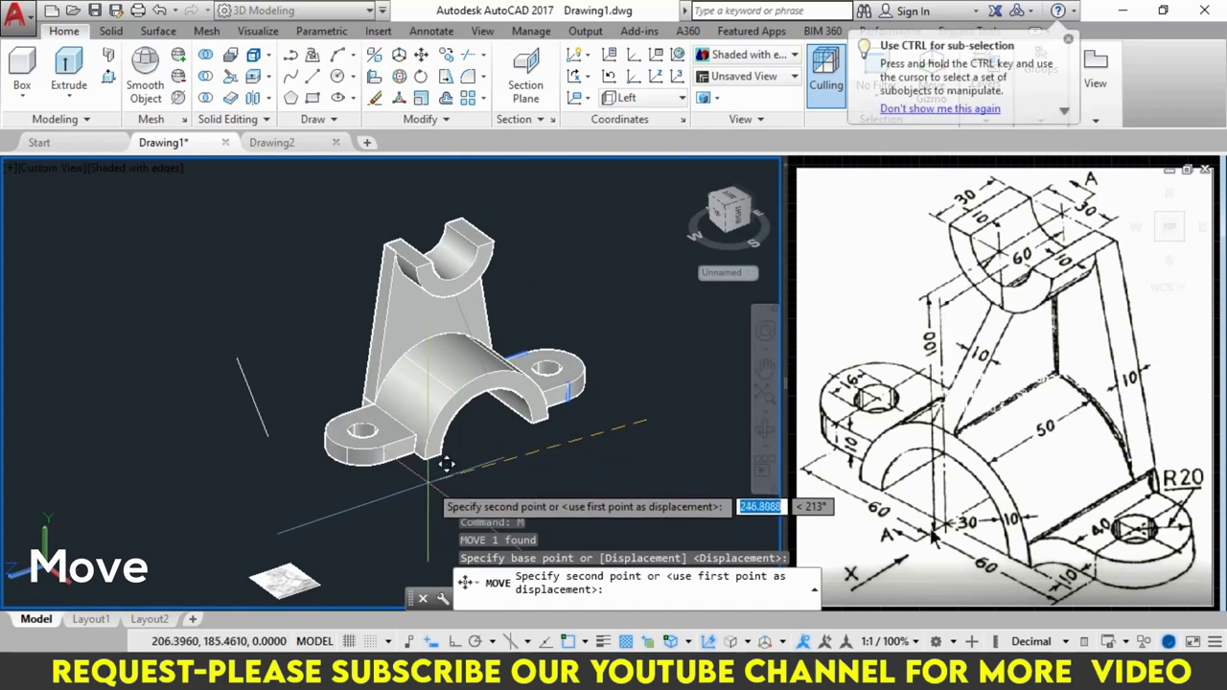
key(F8)
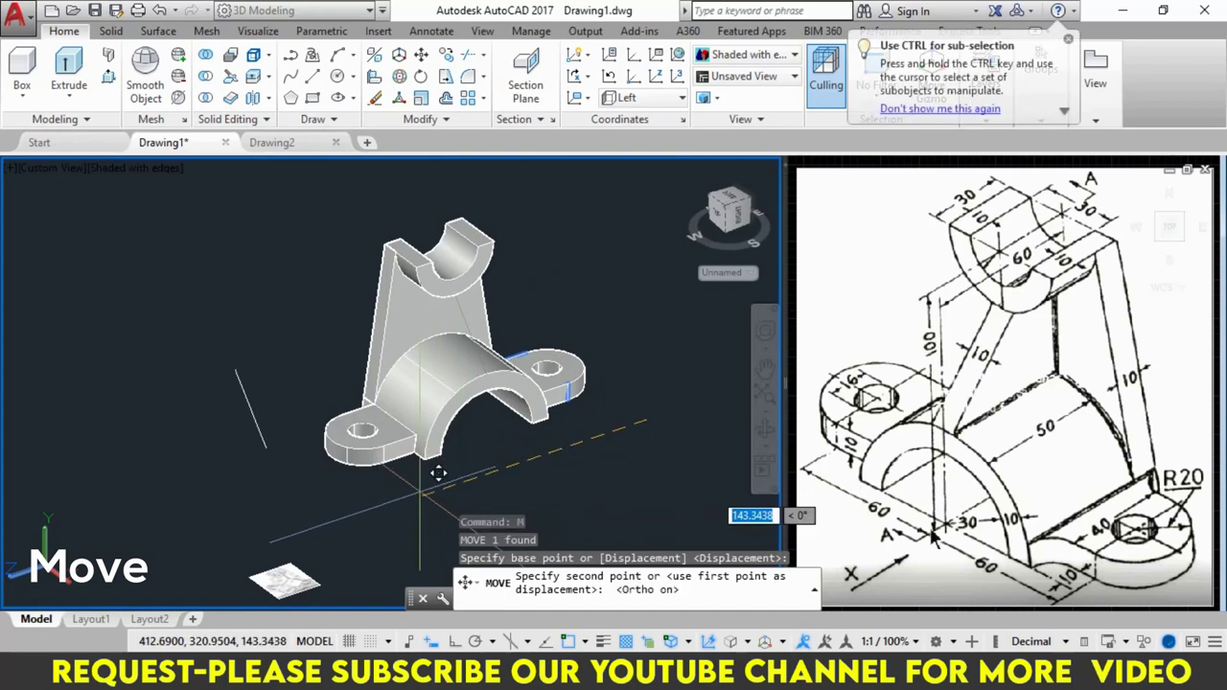
click(407, 489)
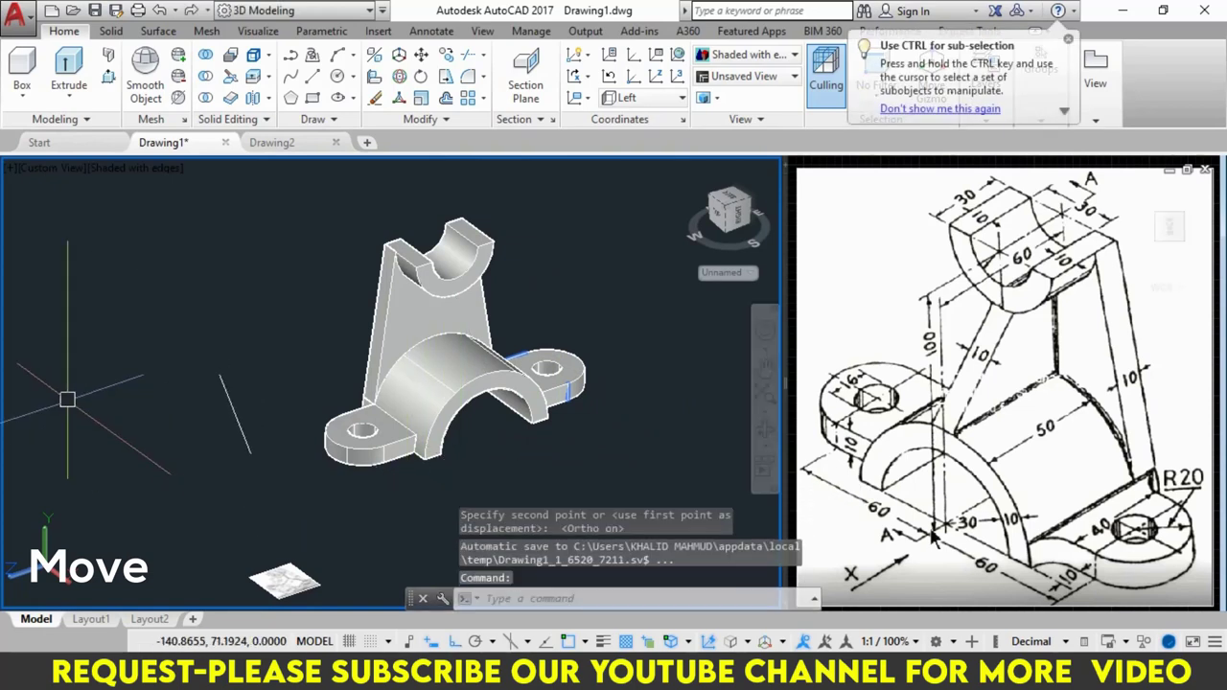
scroll(120, 402, up, 2)
middle_drag(121, 406, 112, 441)
text(L)
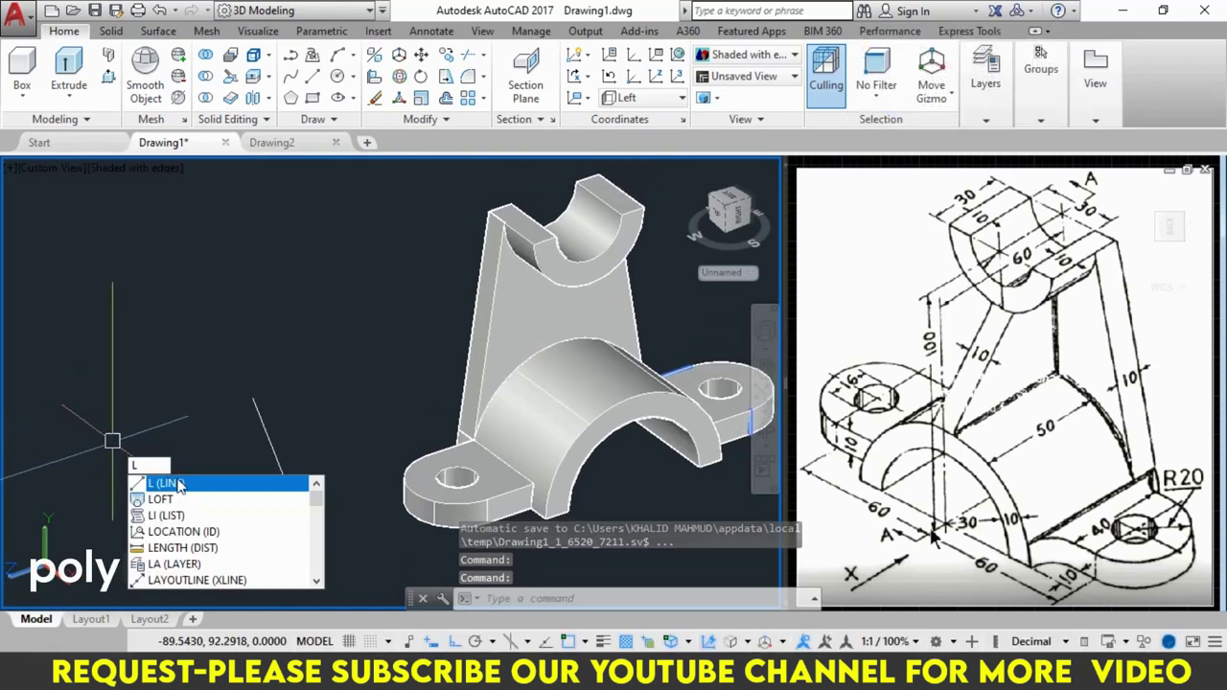
key(Escape)
text(P)
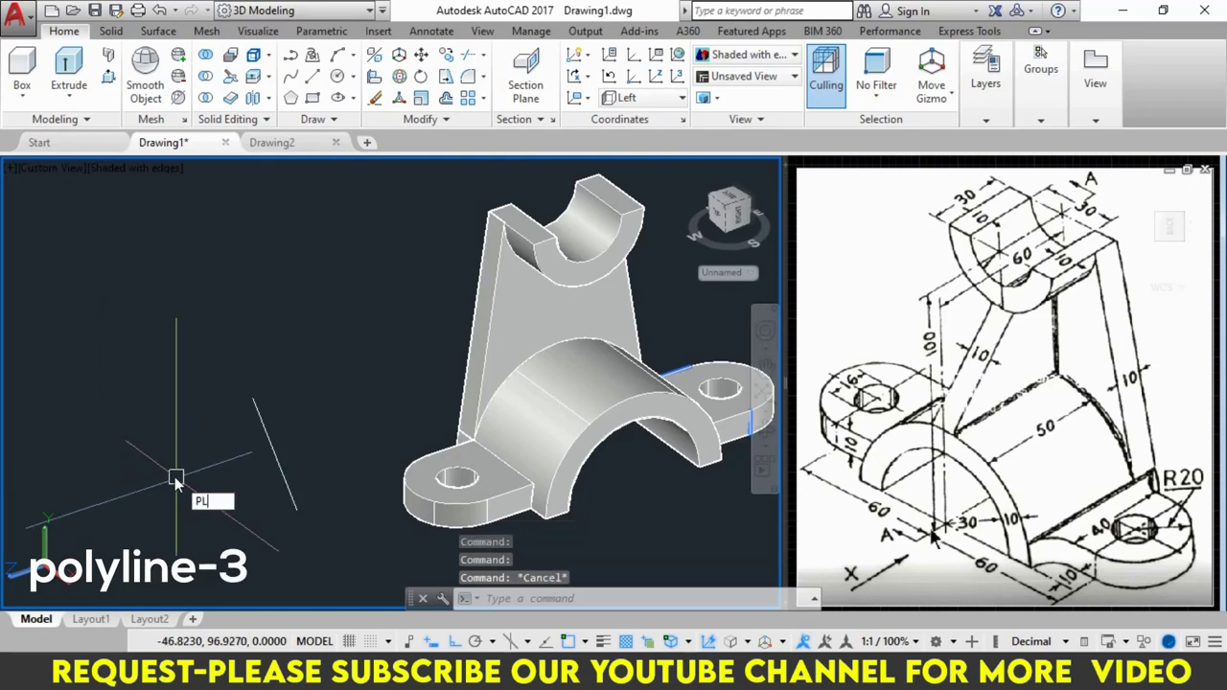
Step: Draw a polyline beside the bracket with segments of 3 and 20 units
key(Return)
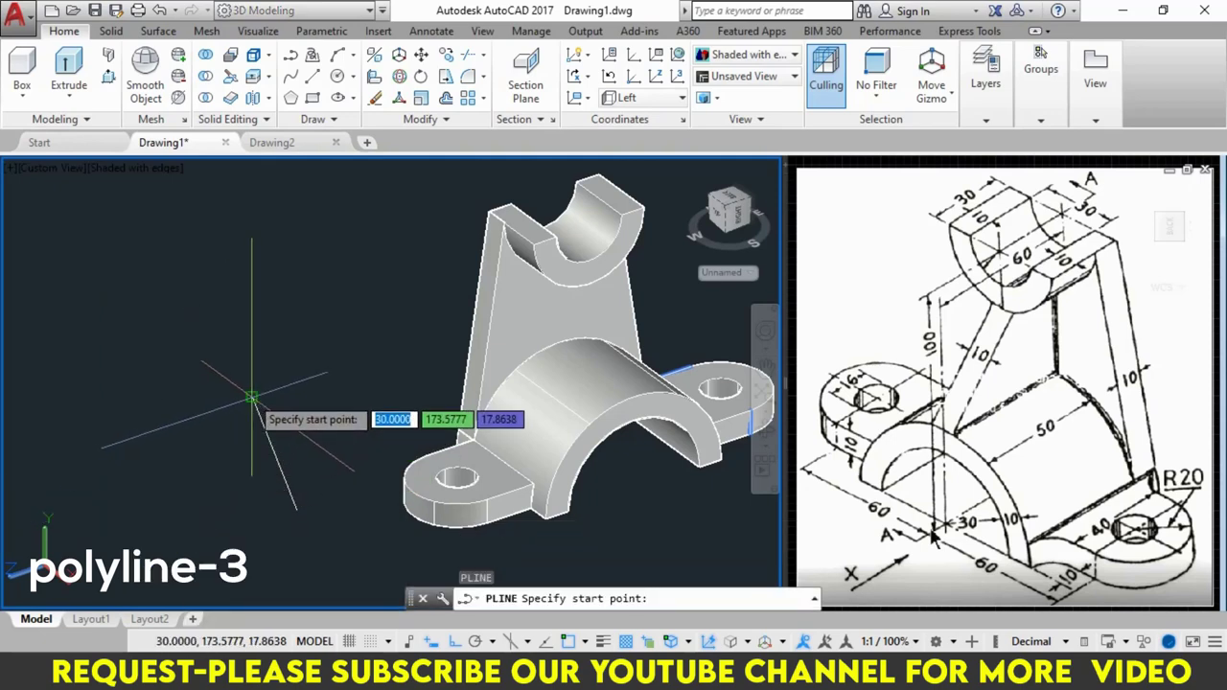
click(251, 396)
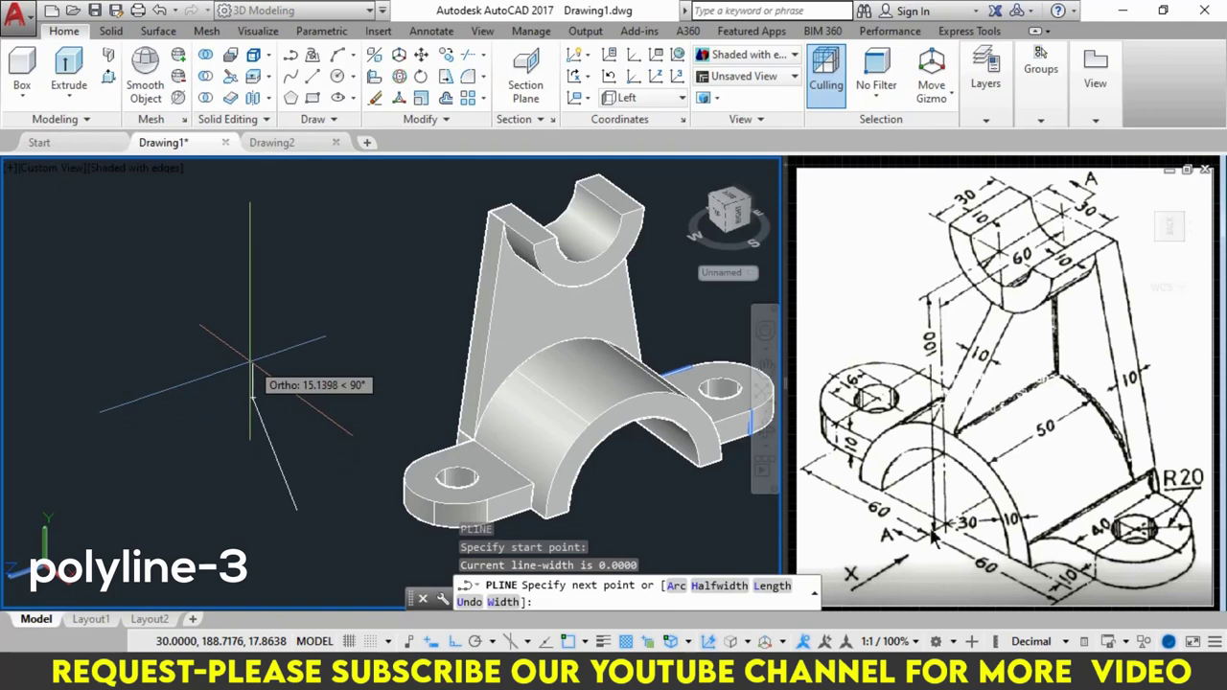
text(3)
key(Return)
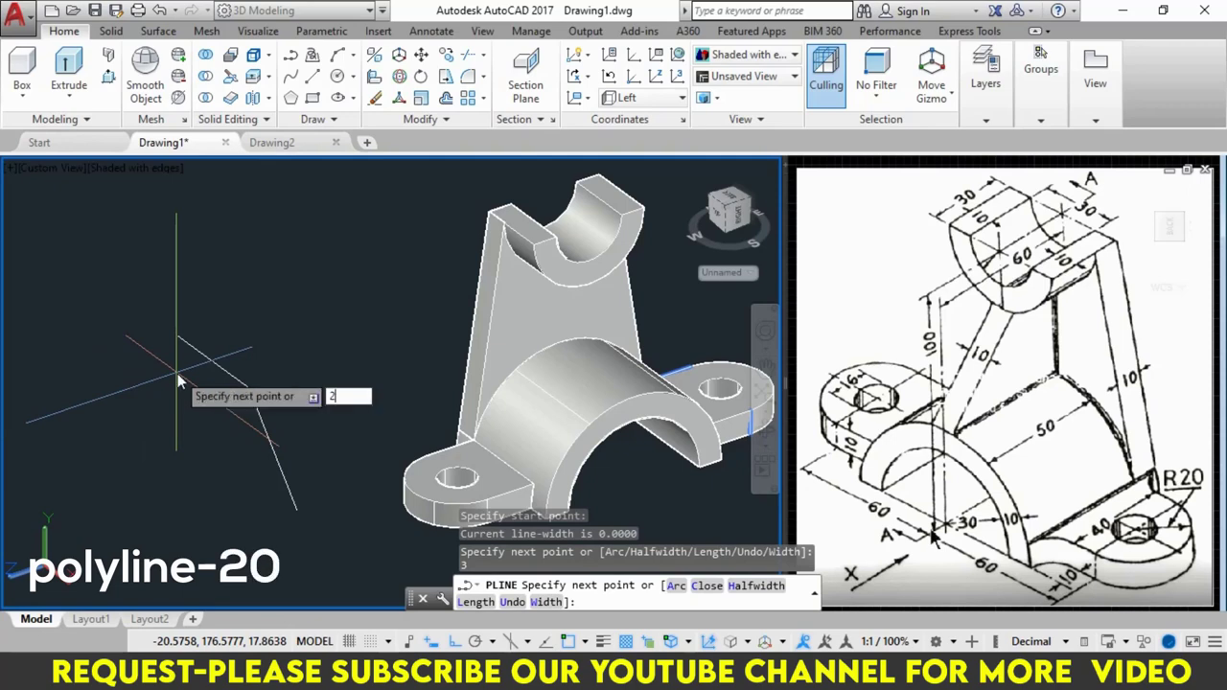
text(20)
key(Return)
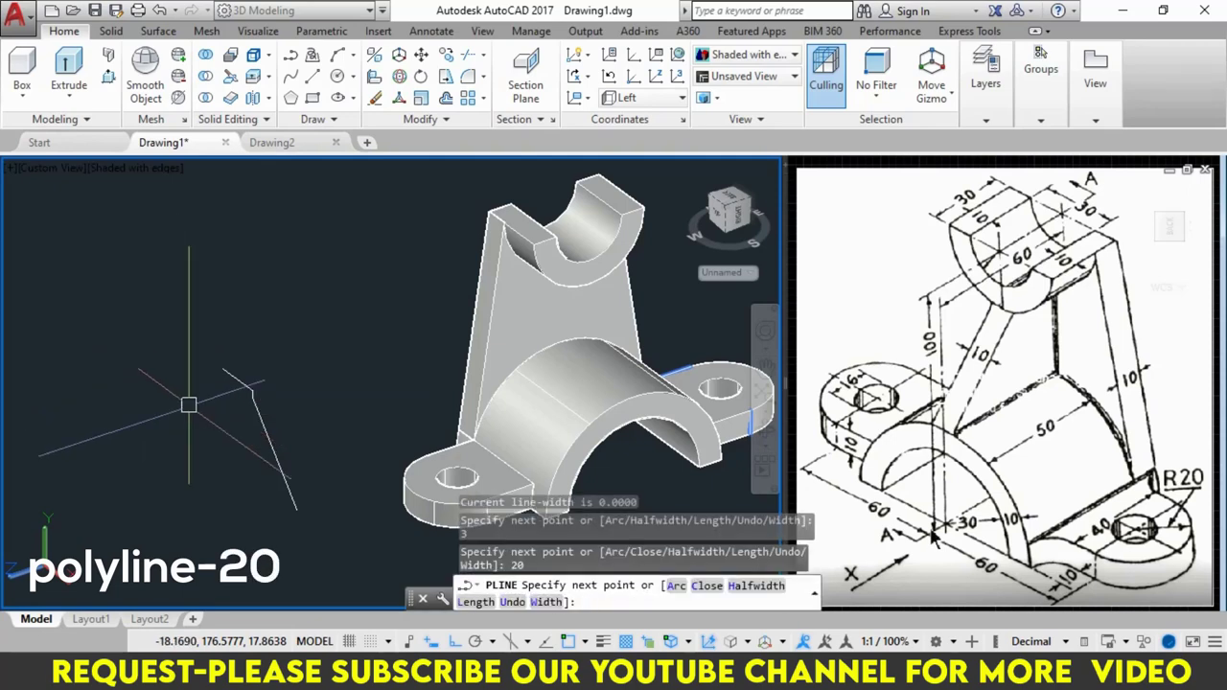
key(Return)
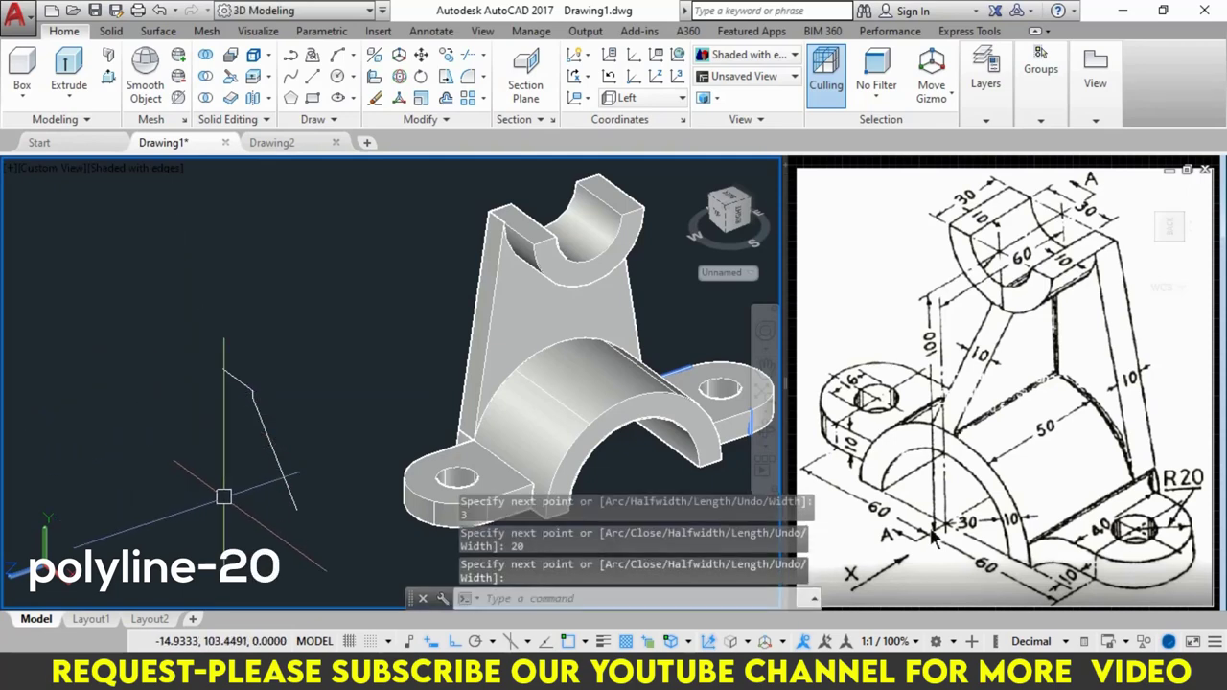
text(L)
key(Escape)
text(PL)
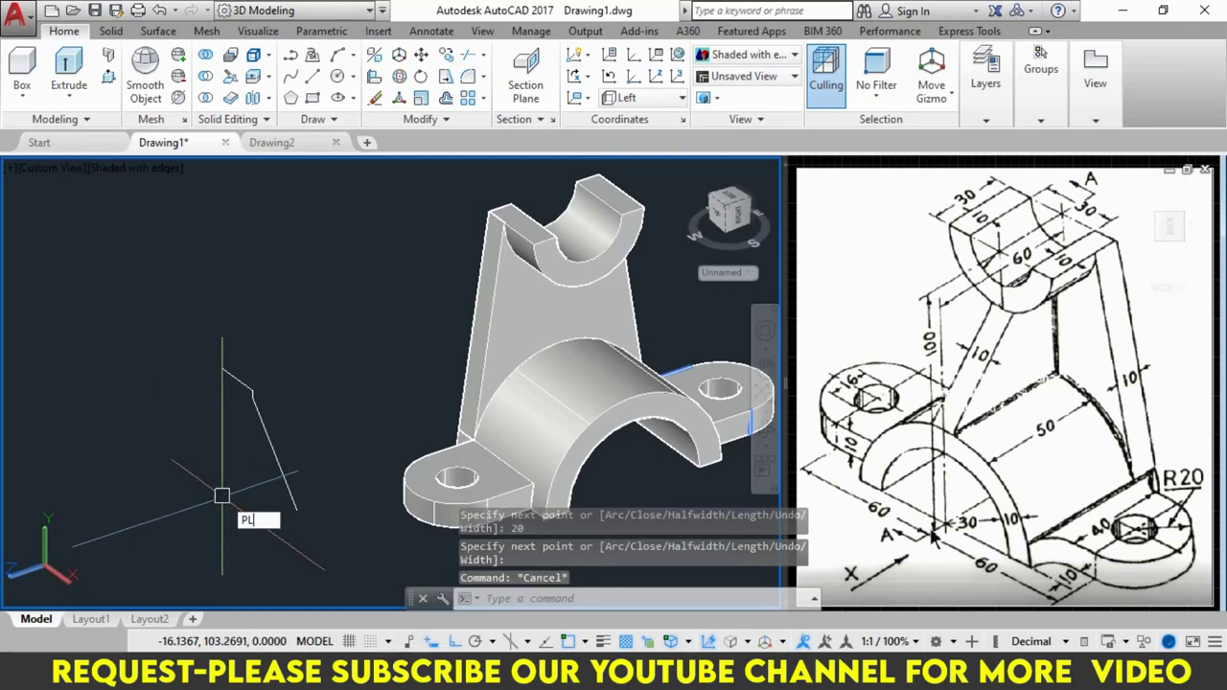
Step: Add polylines from the earlier line's endpoint, including a 3-unit segment, completing the V-shaped rib profile
key(Return)
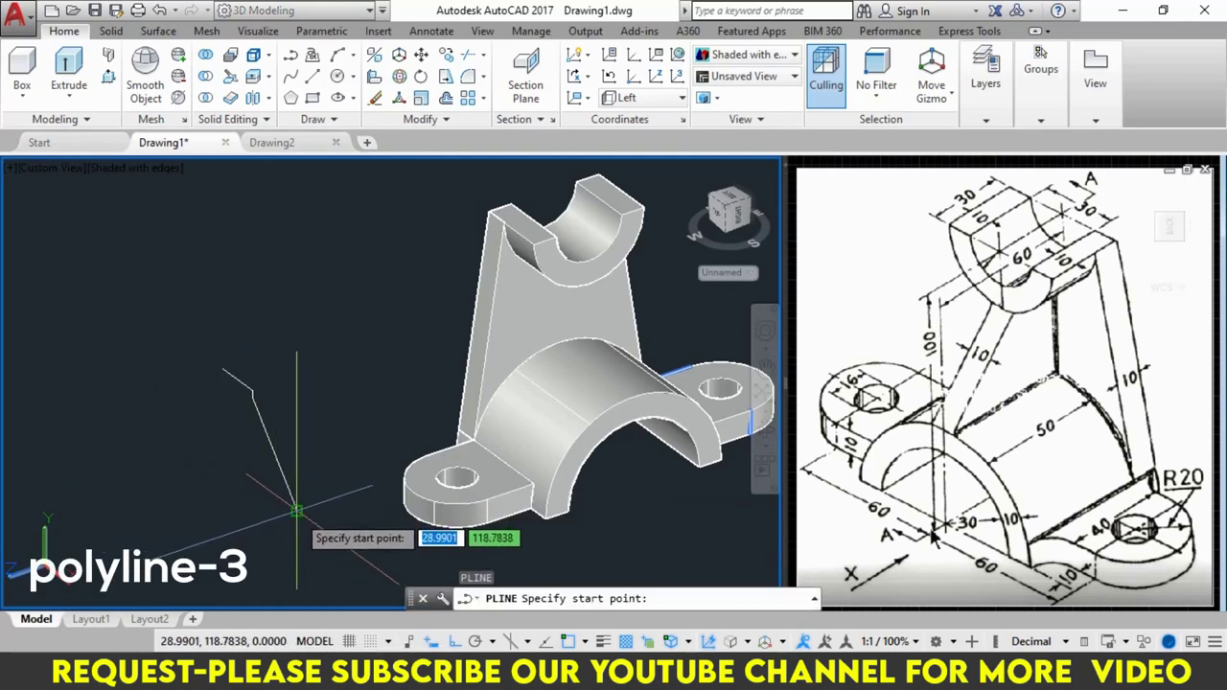
click(296, 510)
text(3)
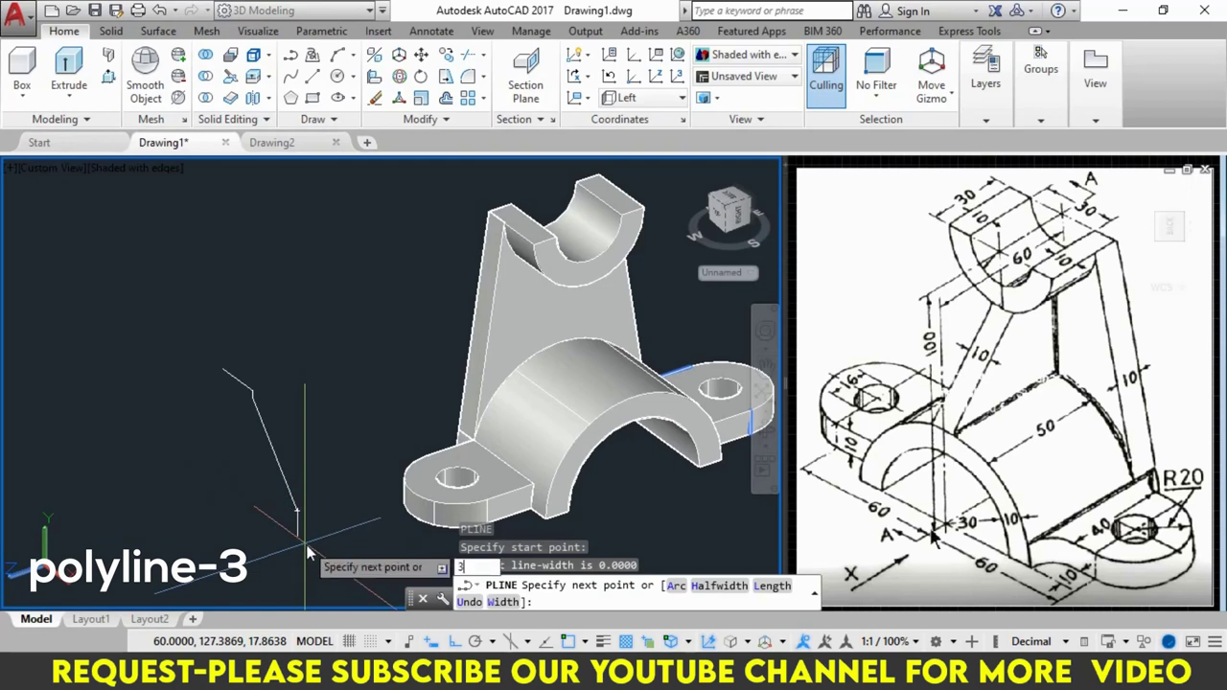
key(Return)
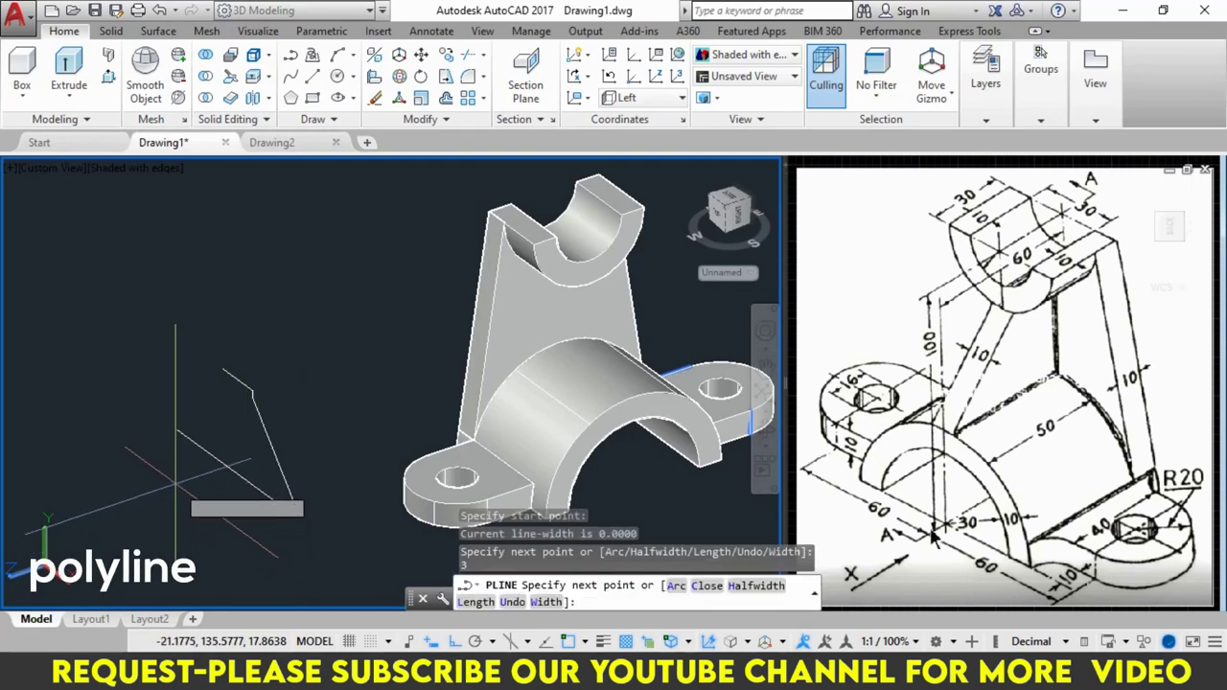
click(160, 464)
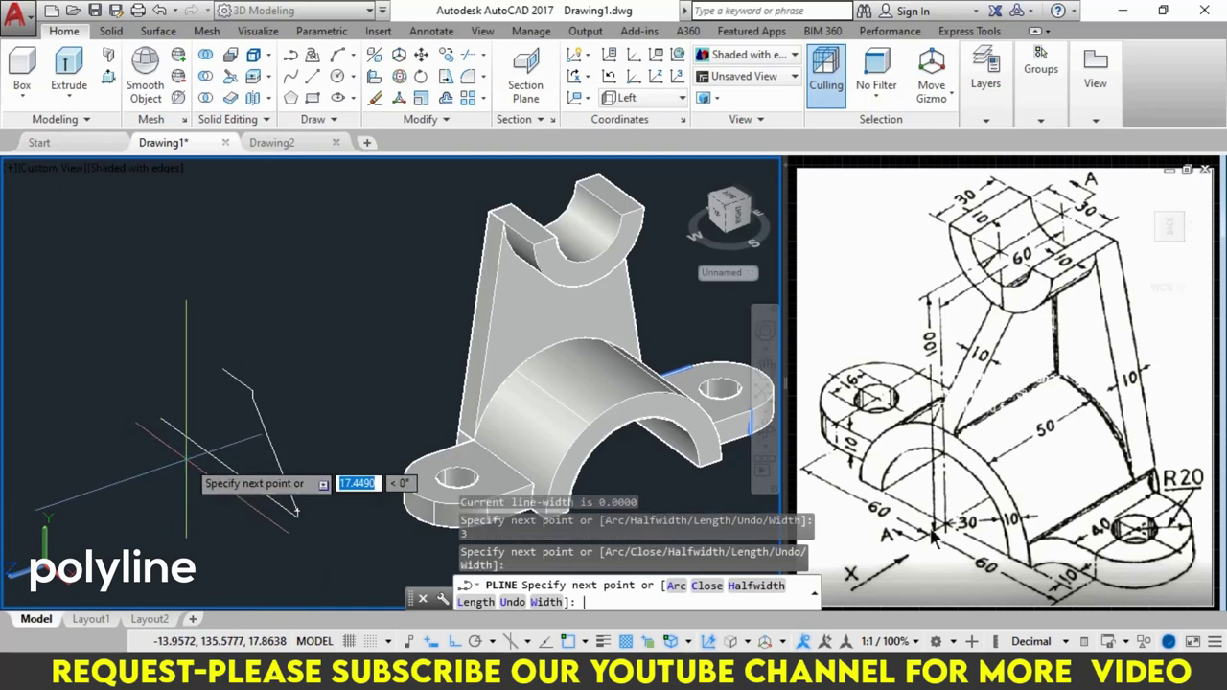
key(Return)
text(PL)
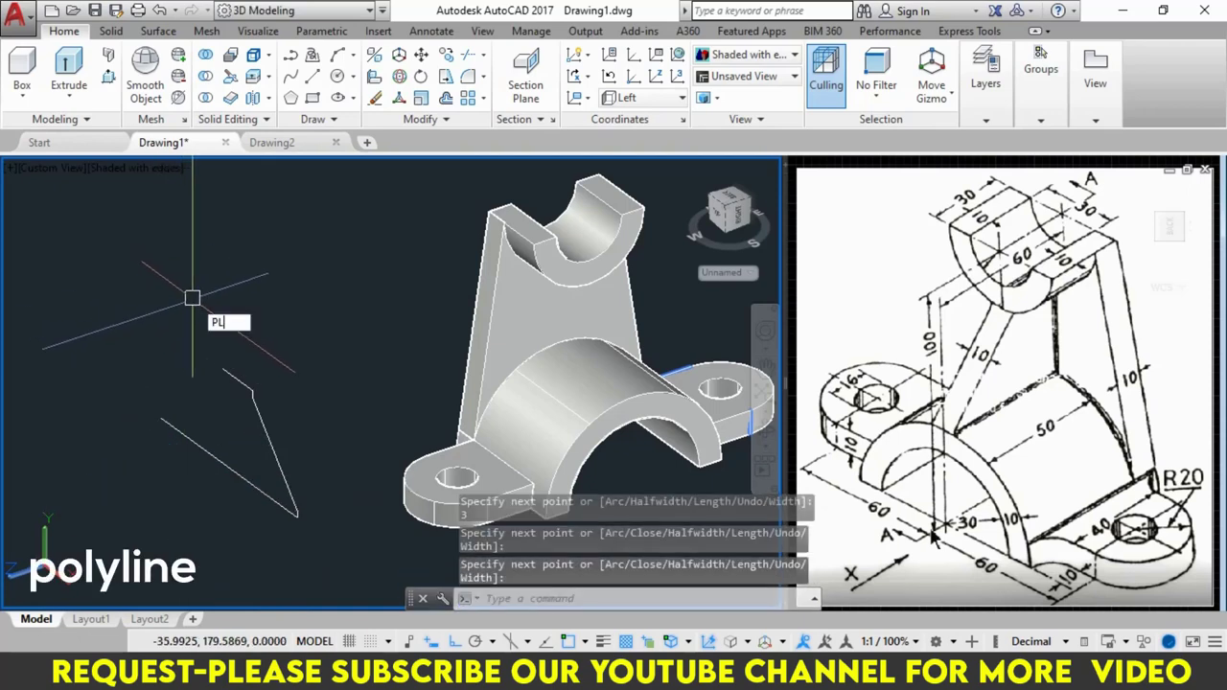
key(Return)
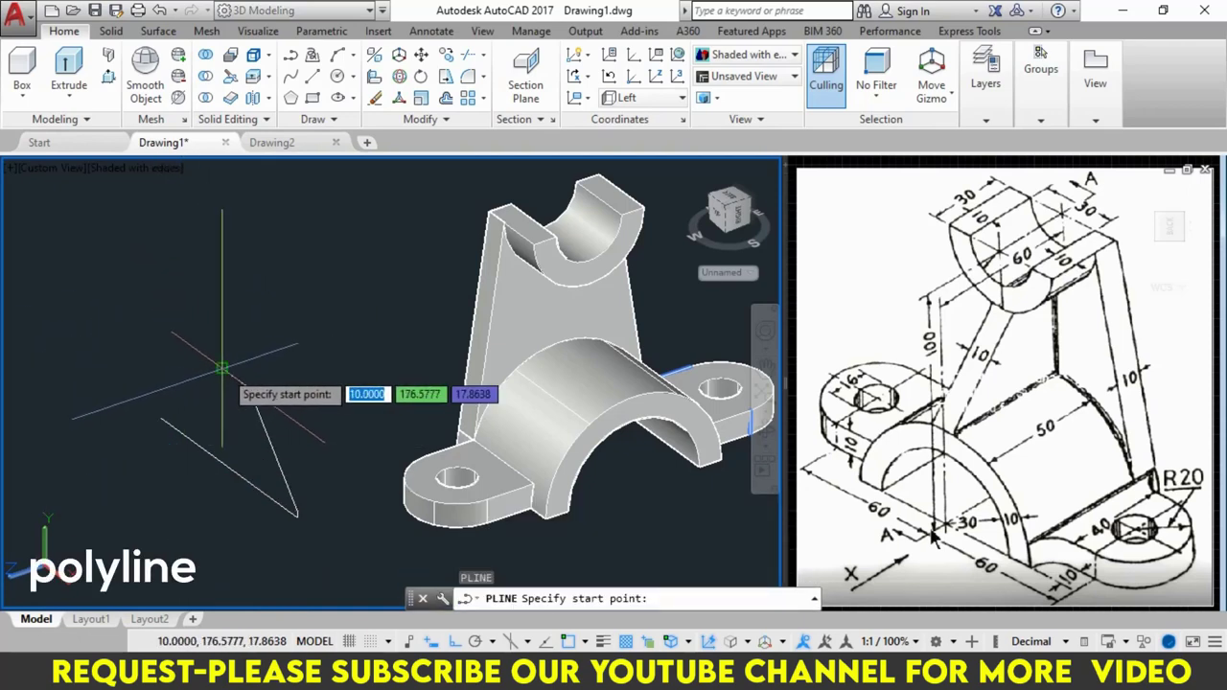
click(222, 368)
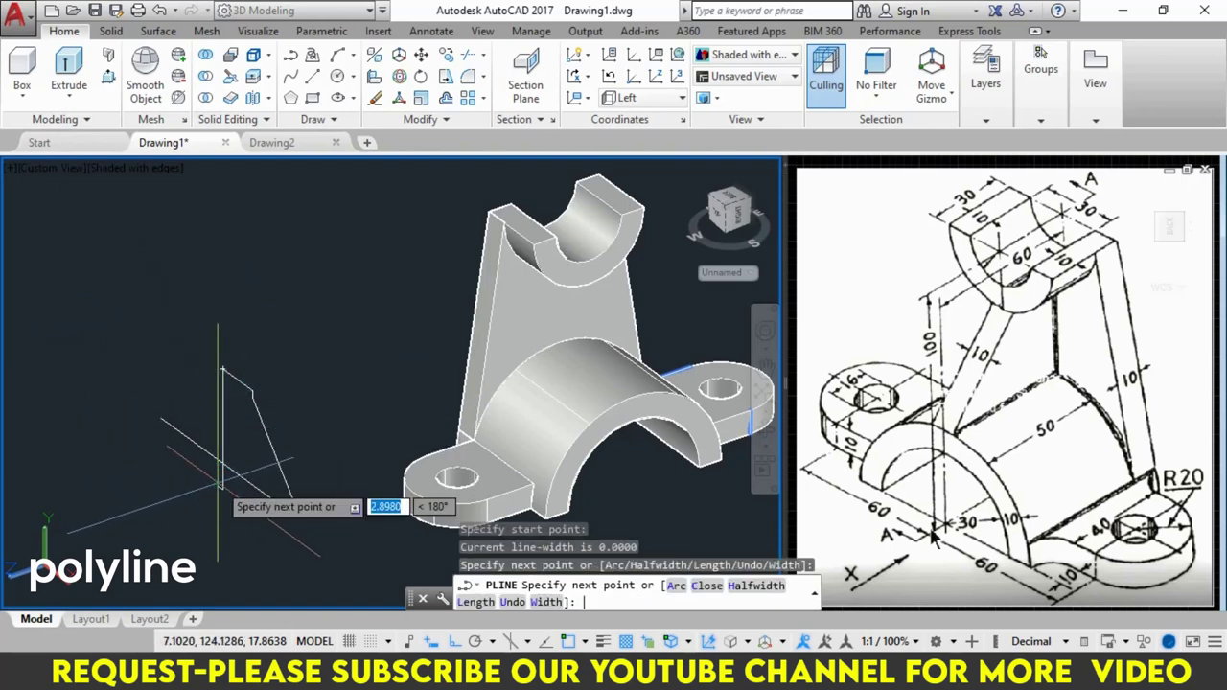
key(Return)
Step: Trim the diagonal line where it overhangs past the vertical line
text(T)
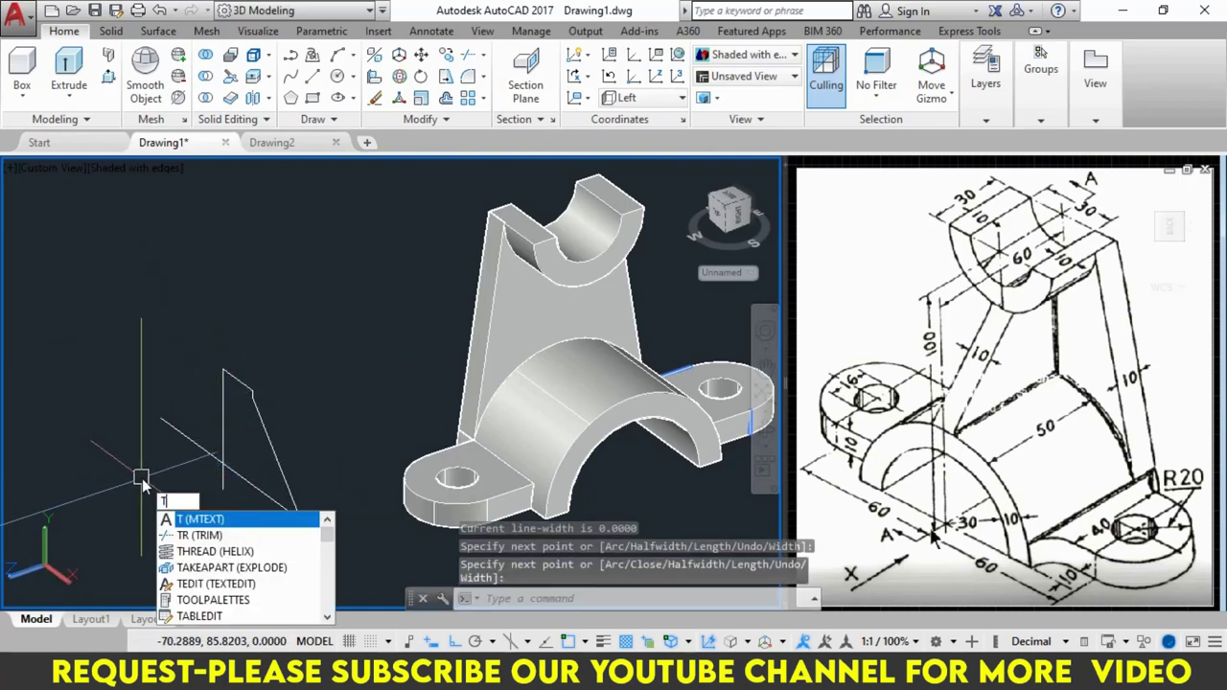
text(R)
key(Return)
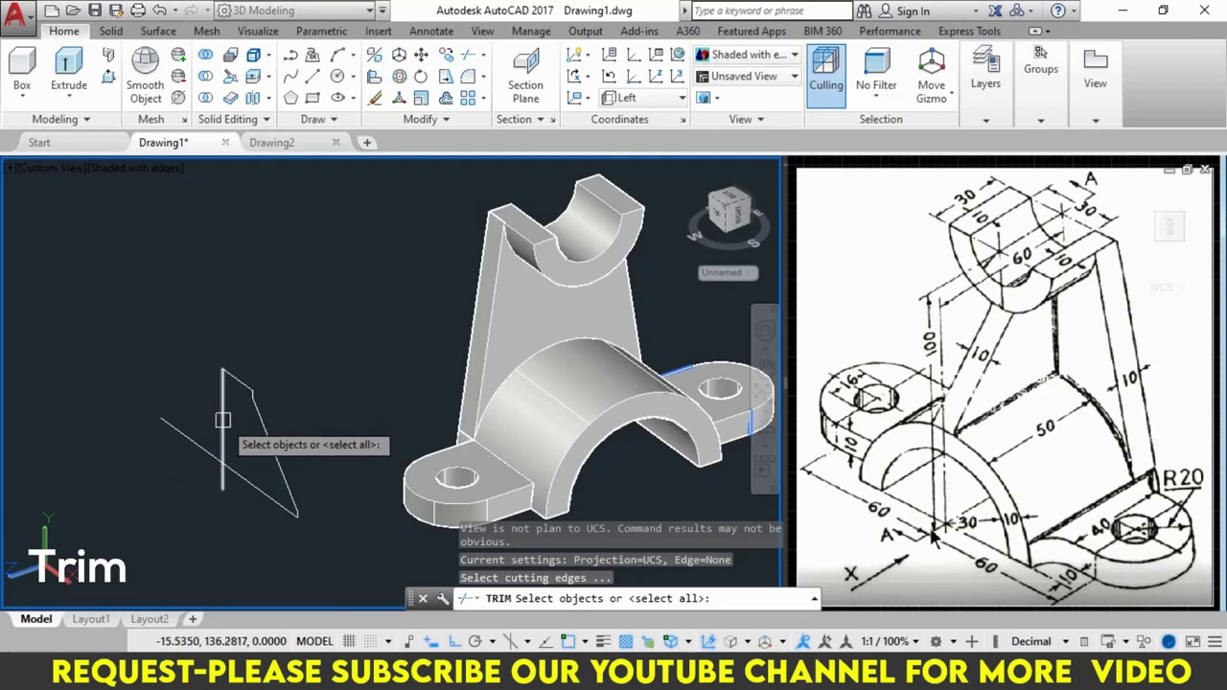
click(222, 414)
key(Return)
click(173, 427)
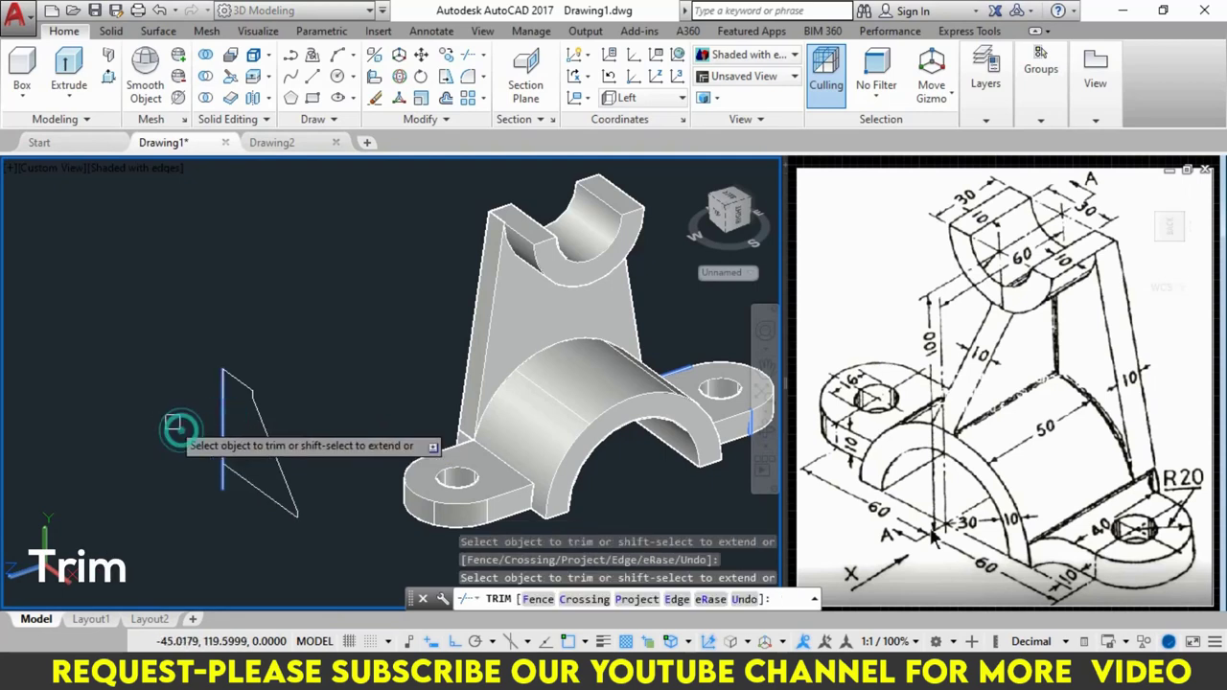
key(Return)
Step: Trim the leftover bottom segment, then window-select all four rib outline segments
key(Return)
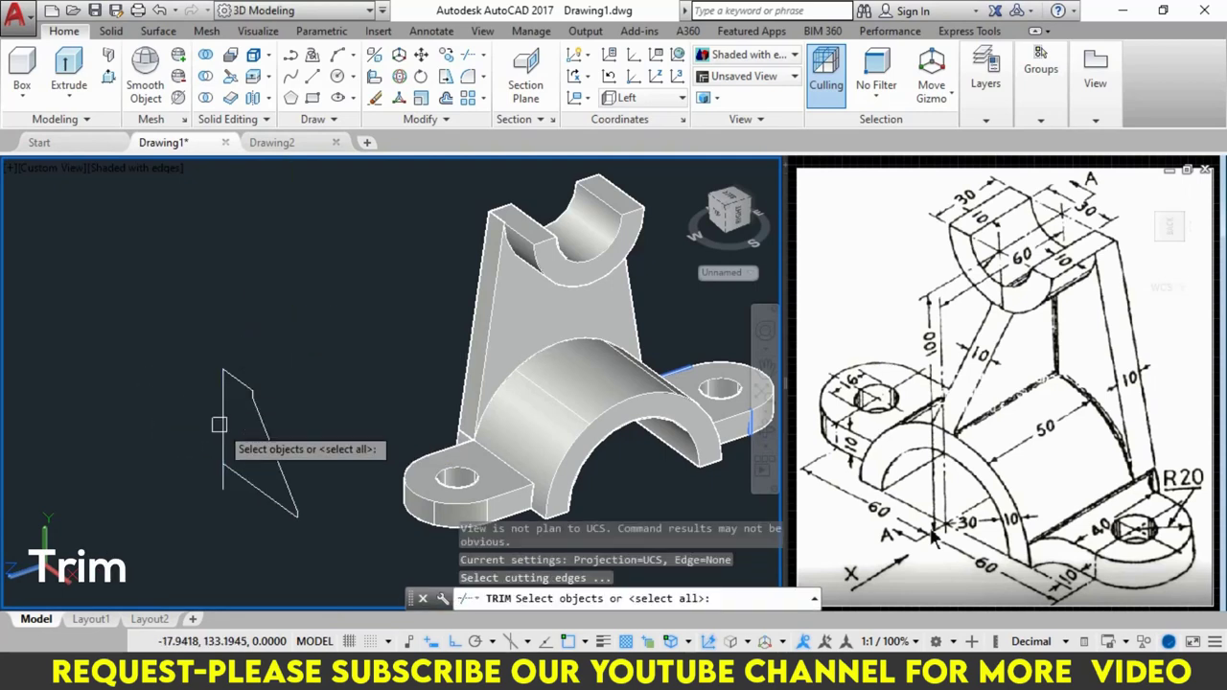
click(222, 447)
key(Return)
text(TR)
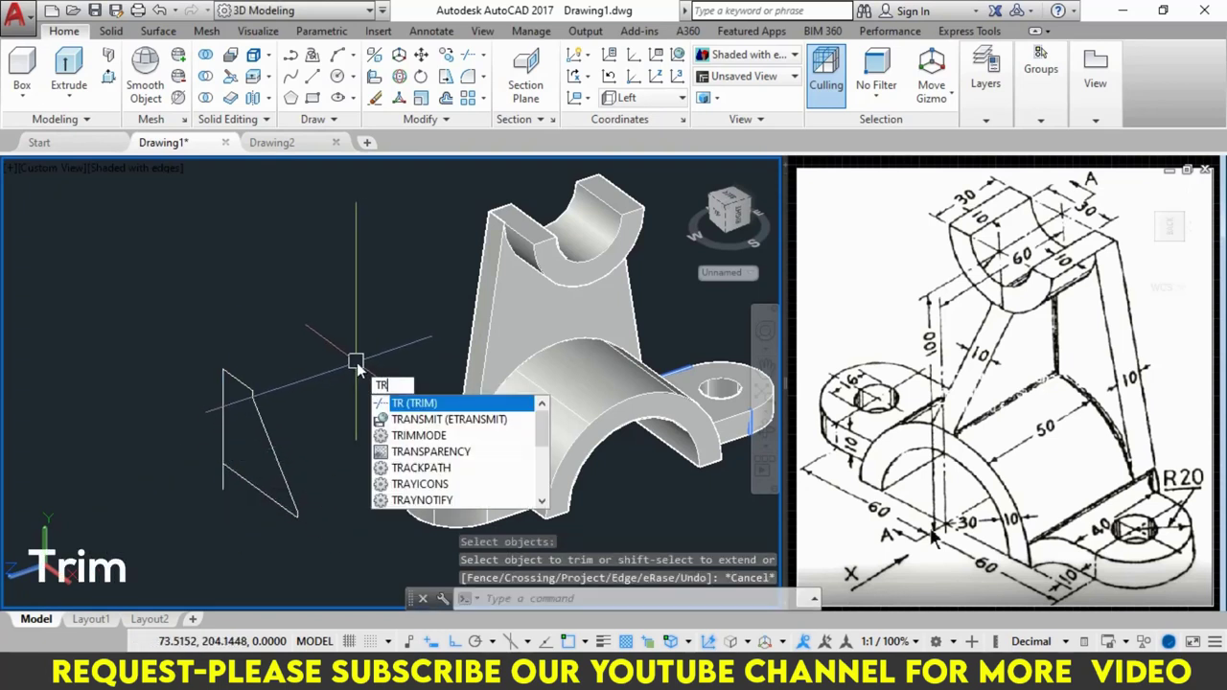
key(Return)
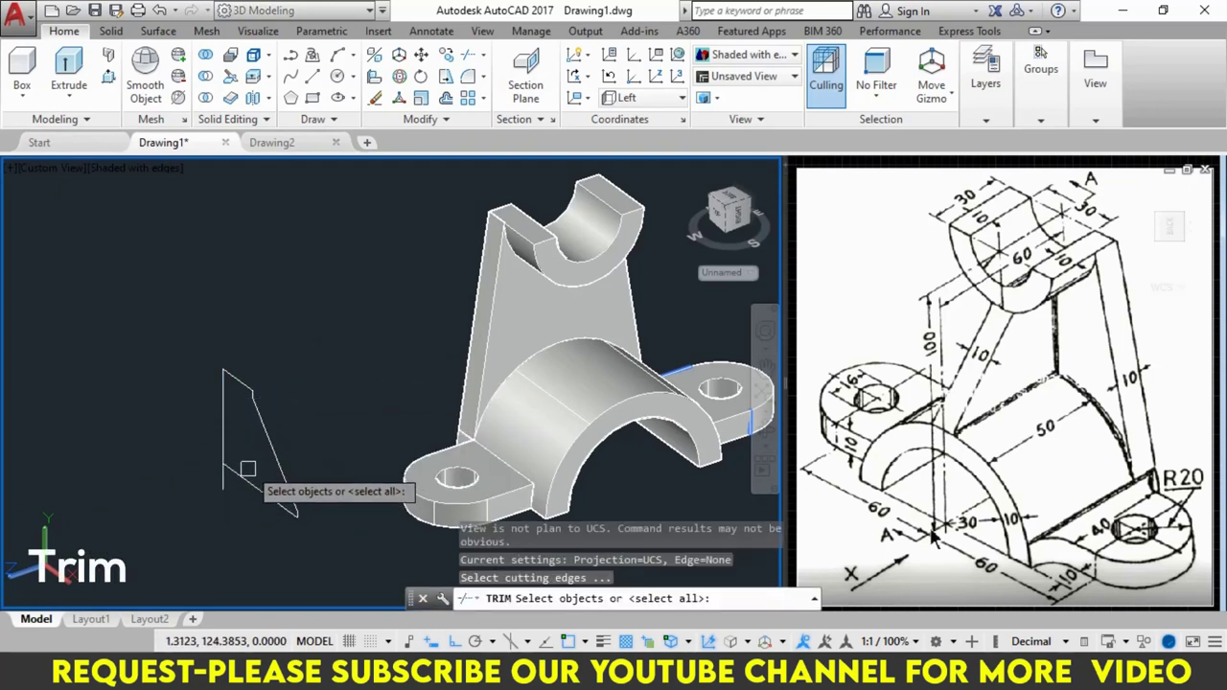
click(249, 478)
key(Return)
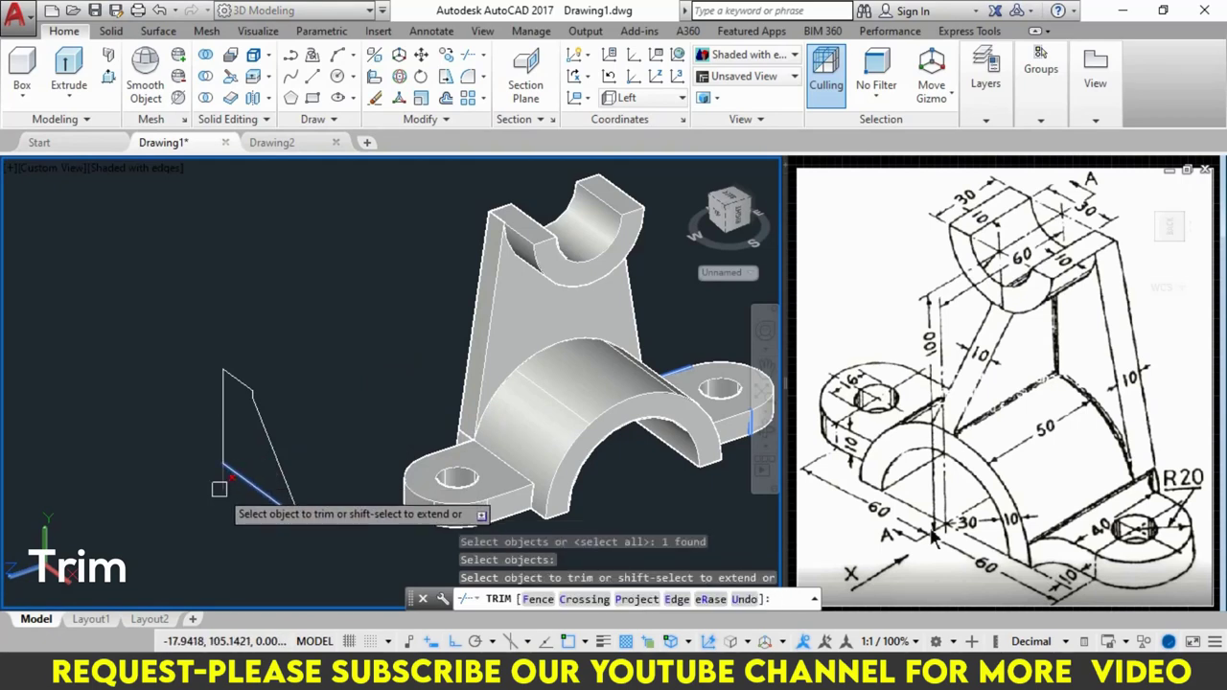
click(226, 489)
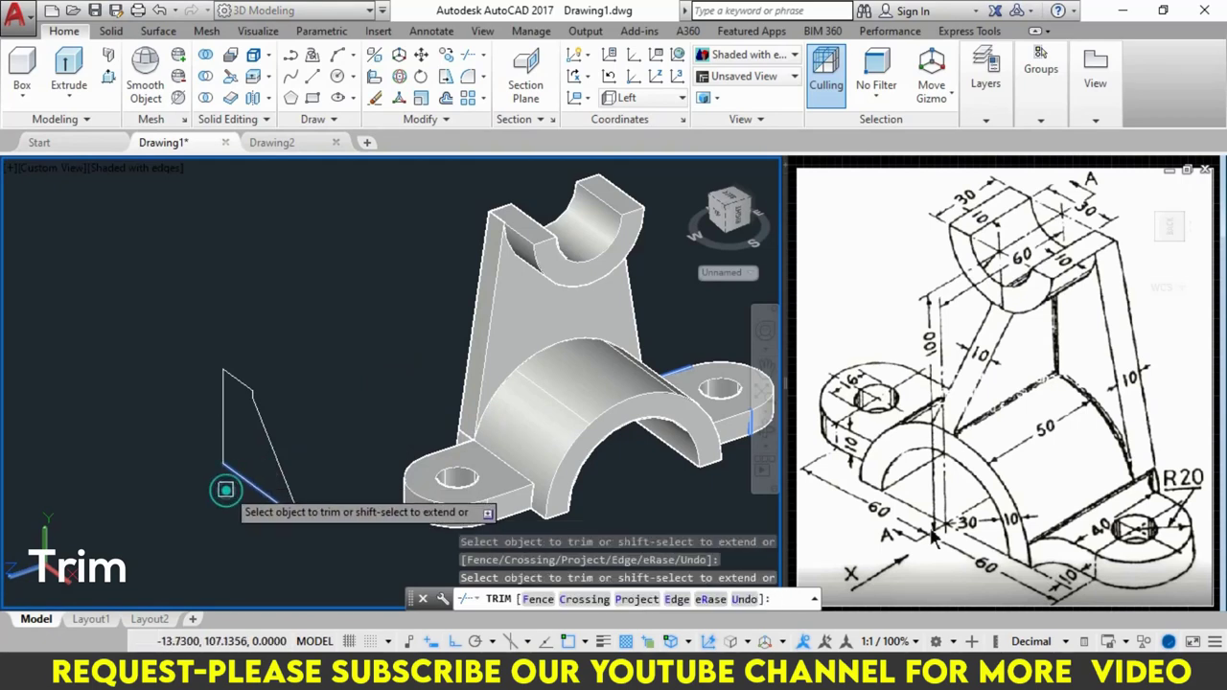
key(Return)
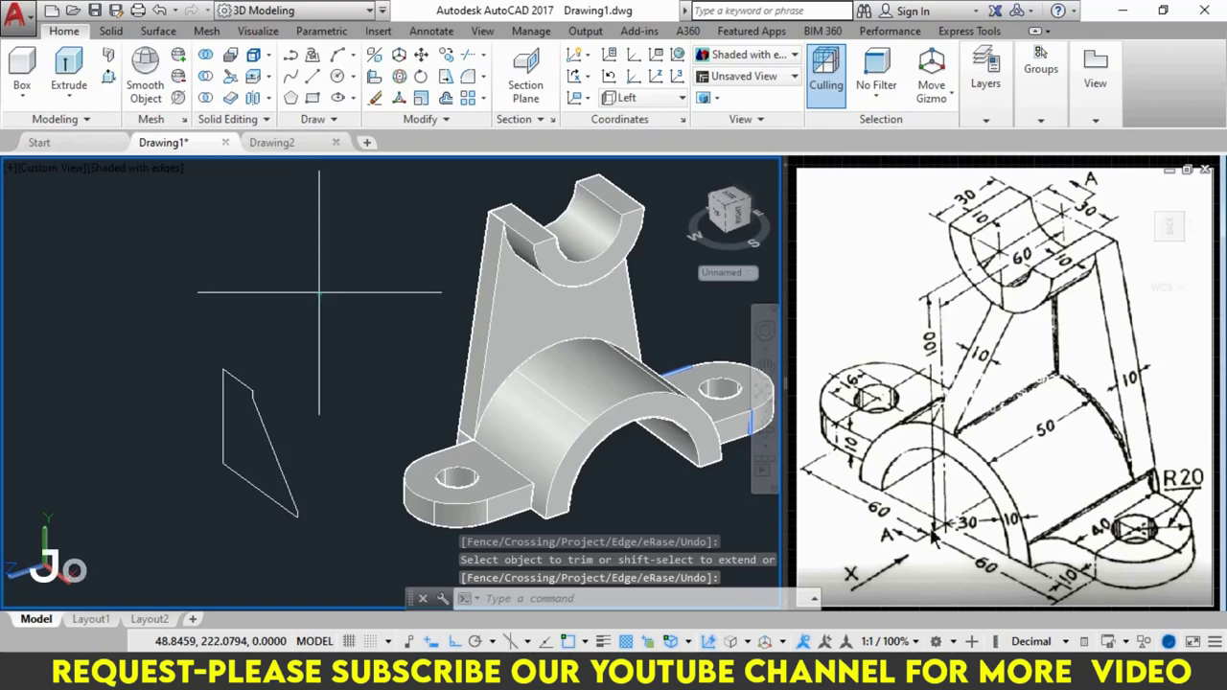
click(347, 290)
click(173, 519)
text(J)
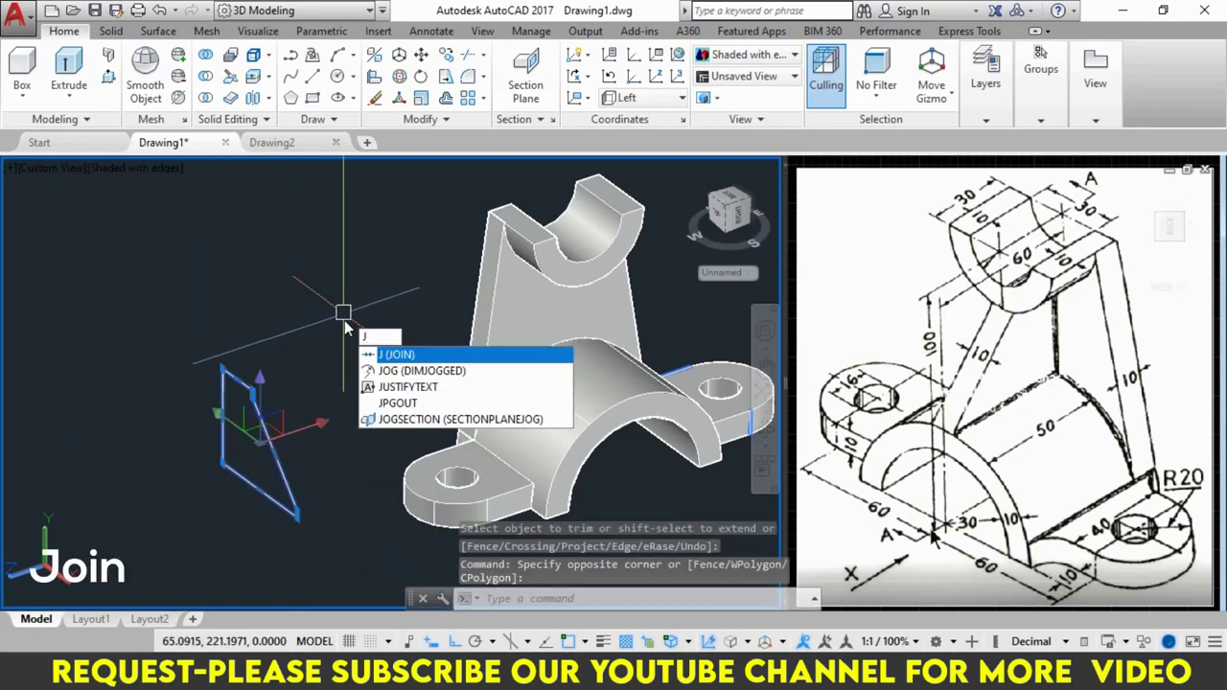
Step: Join the four rib segments into one polyline and extrude it 10 units thick
key(Return)
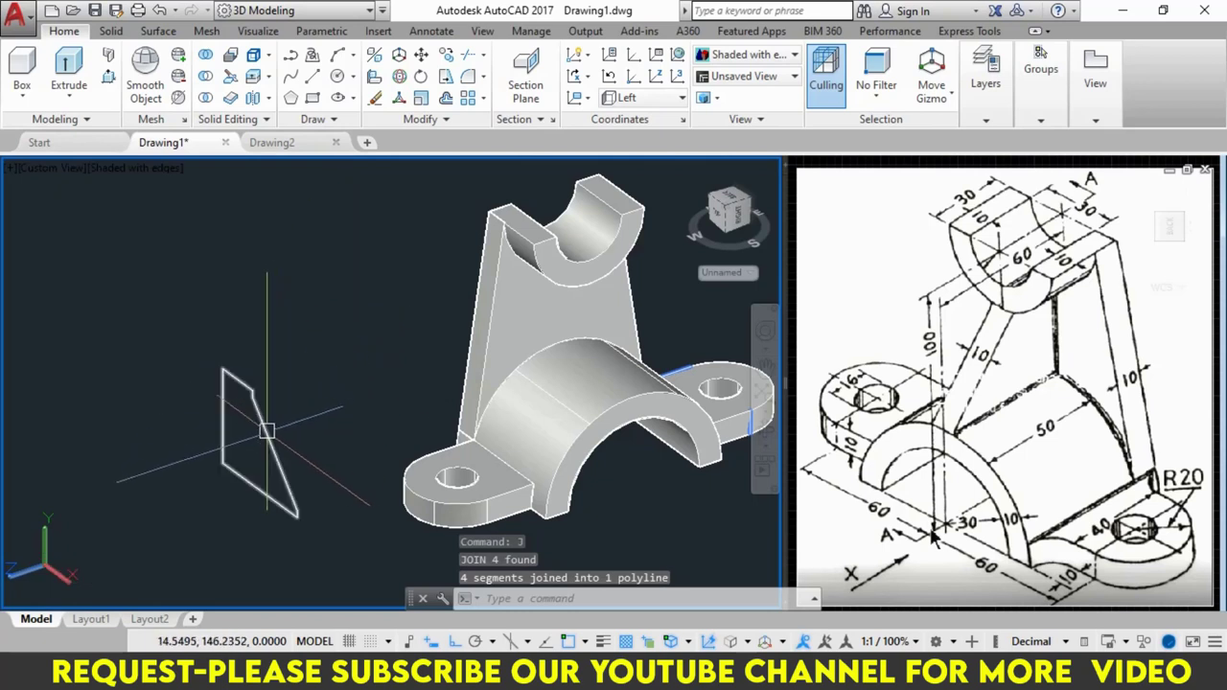
click(278, 420)
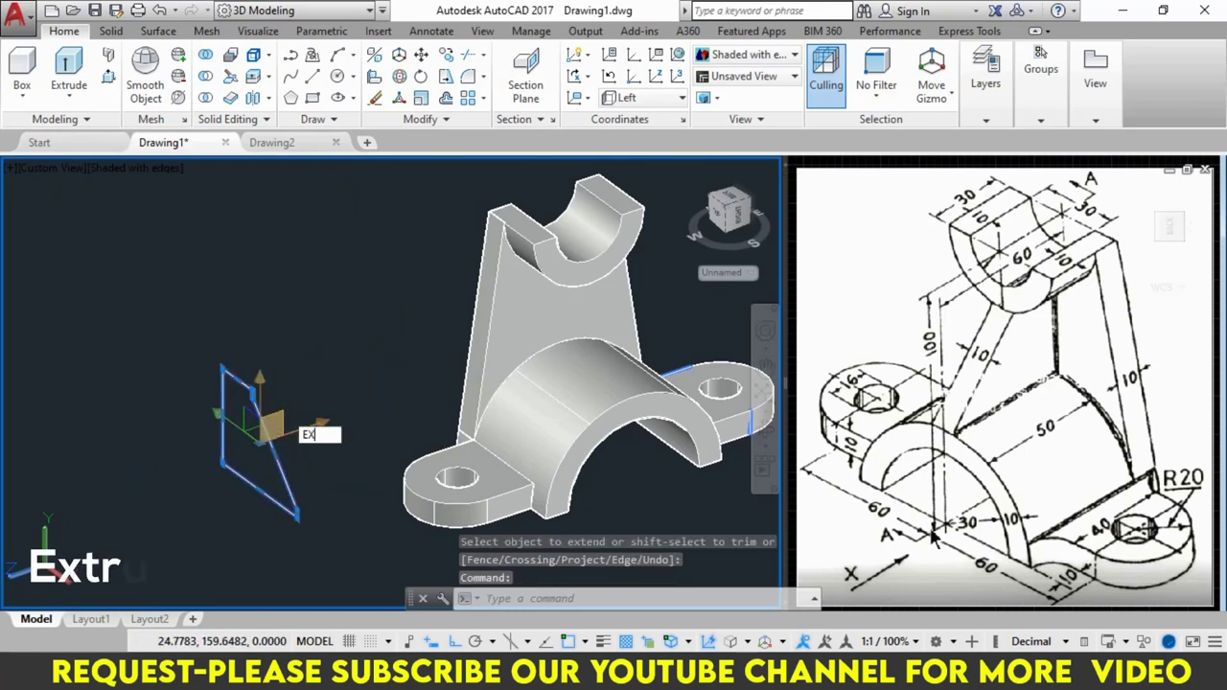
text(ext)
key(Return)
text(10)
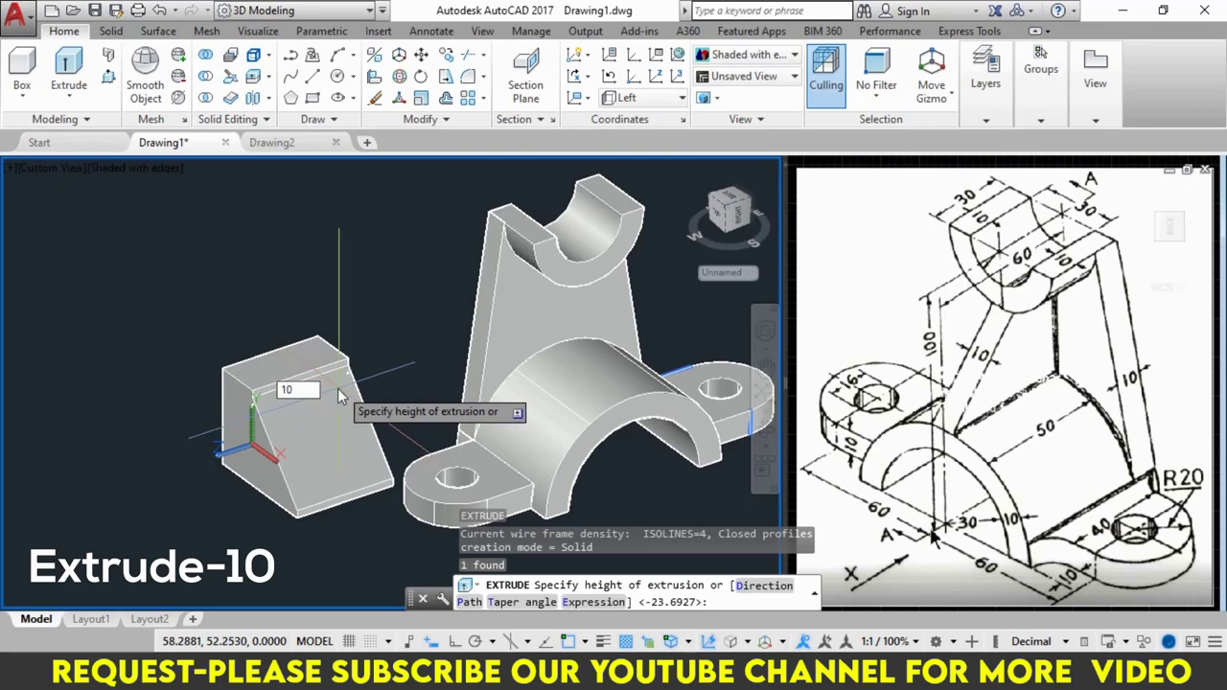
key(Return)
click(288, 441)
text(M)
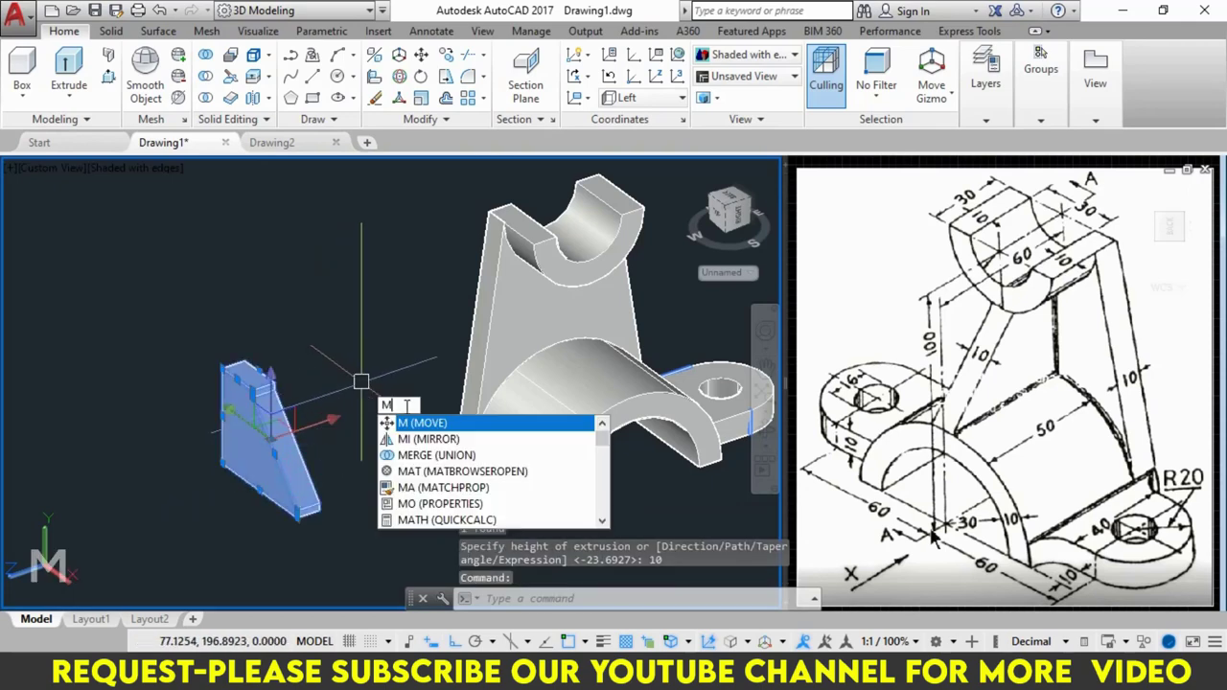
Step: Move the rib by its bottom corner against the bracket's upright above the half-cylinder
key(Return)
scroll(308, 503, up, 4)
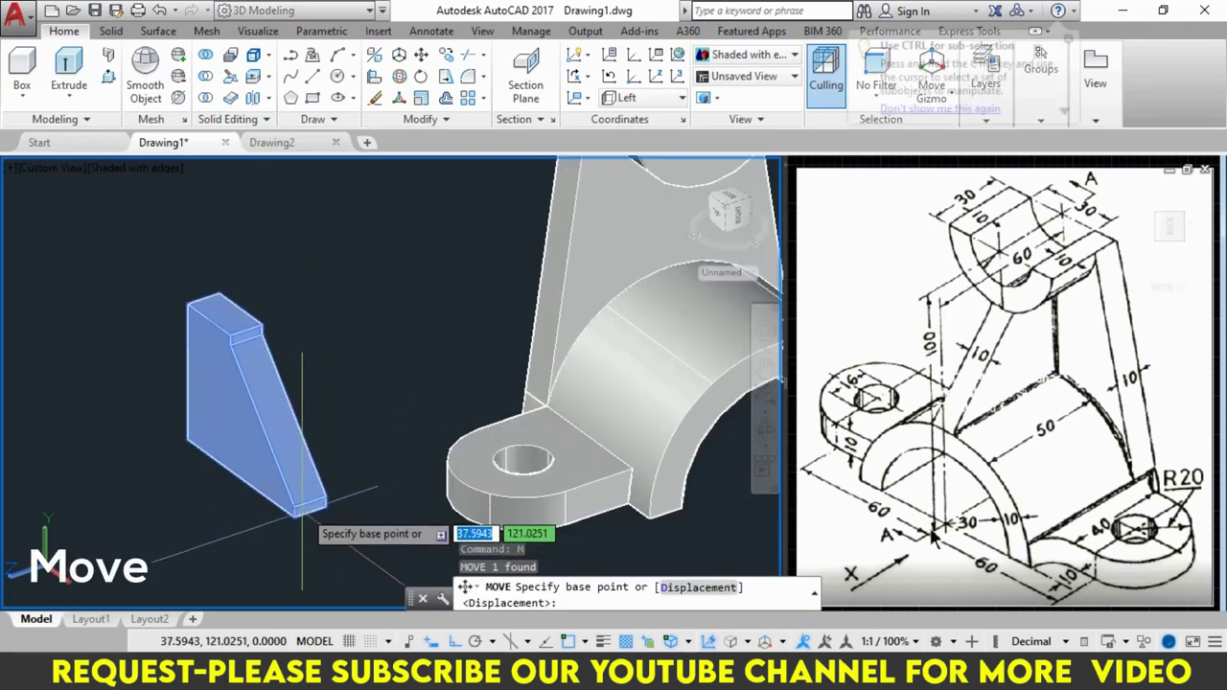
click(309, 504)
scroll(345, 466, down, 4)
shift+middle_drag(345, 466, 412, 441)
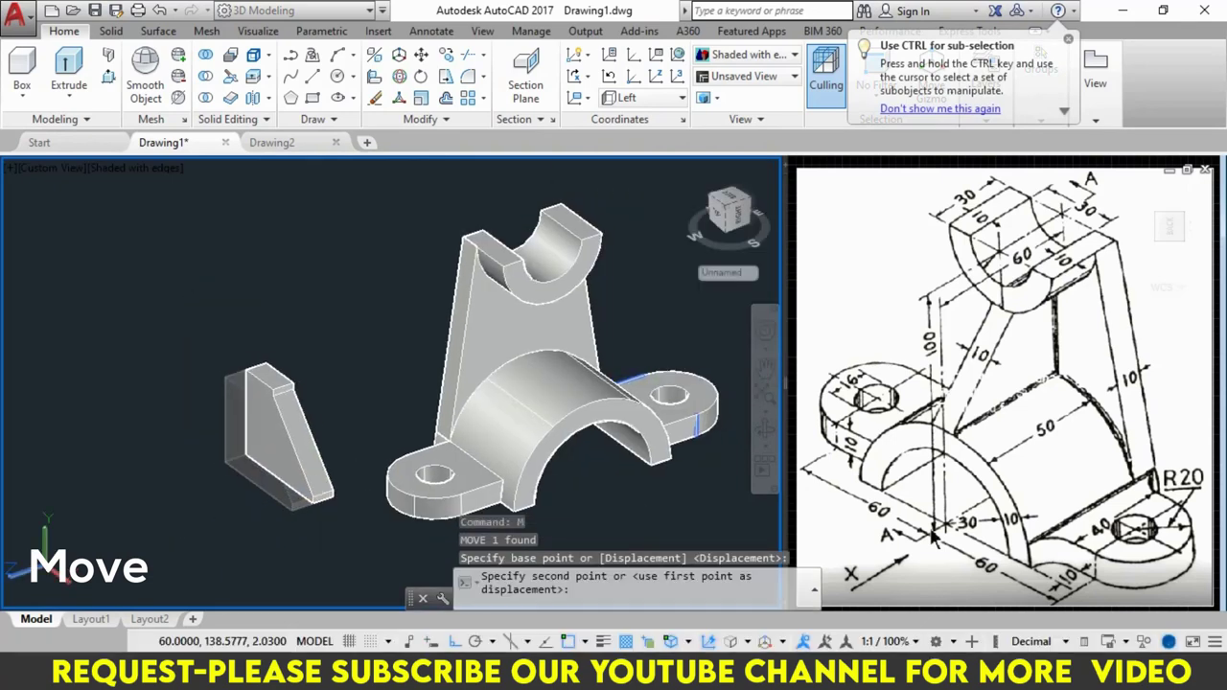
click(609, 386)
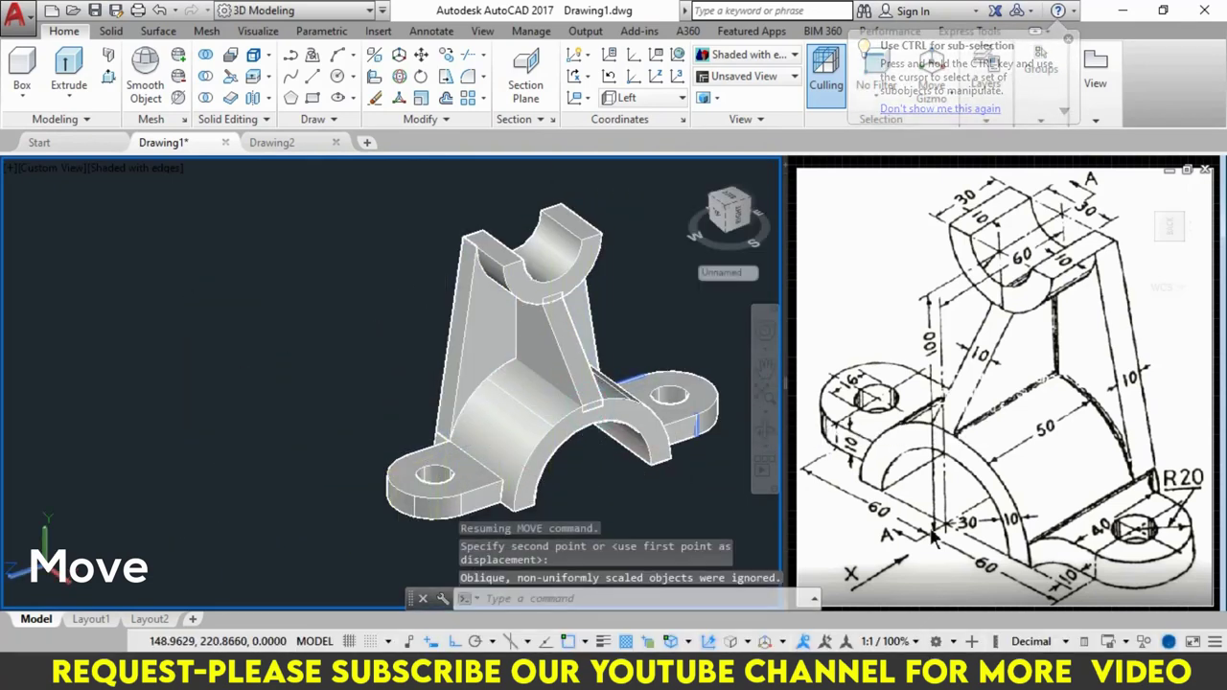
mouse_move(610, 385)
shift+middle_down()
mouse_move(355, 407)
mouse_move(403, 429)
shift+middle_up()
text(UNIO)
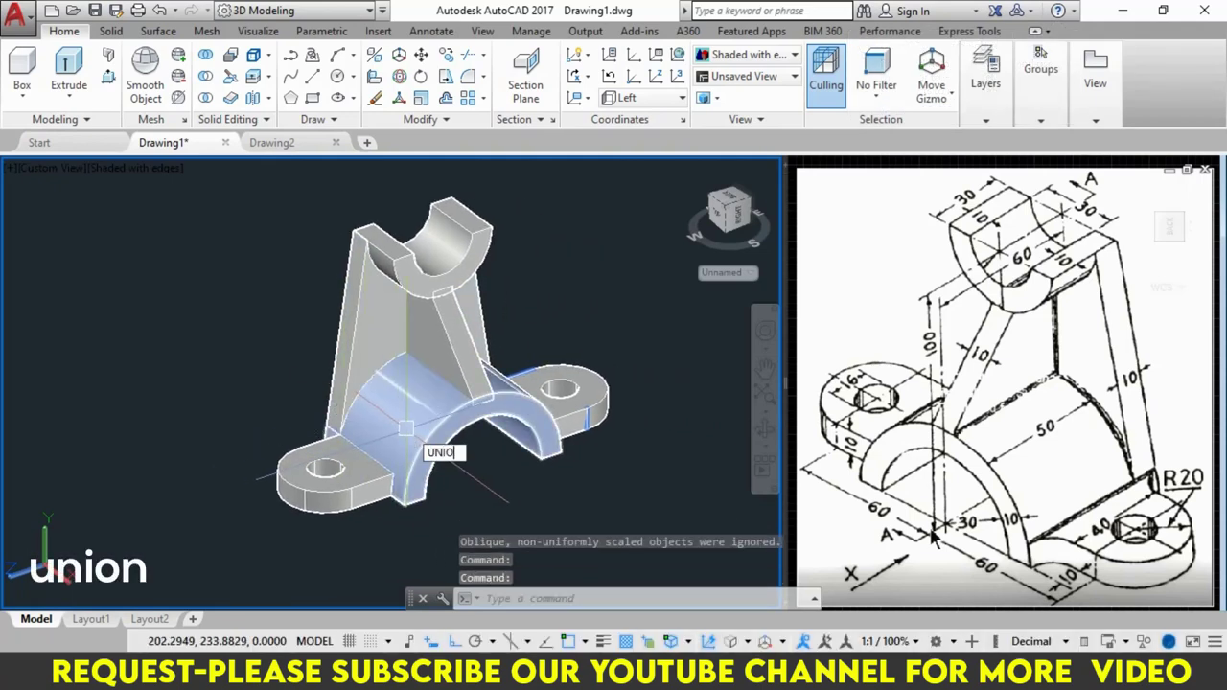
Step: Union all 12 window-selected bracket solids, rib included, into one piece
text(N)
key(Return)
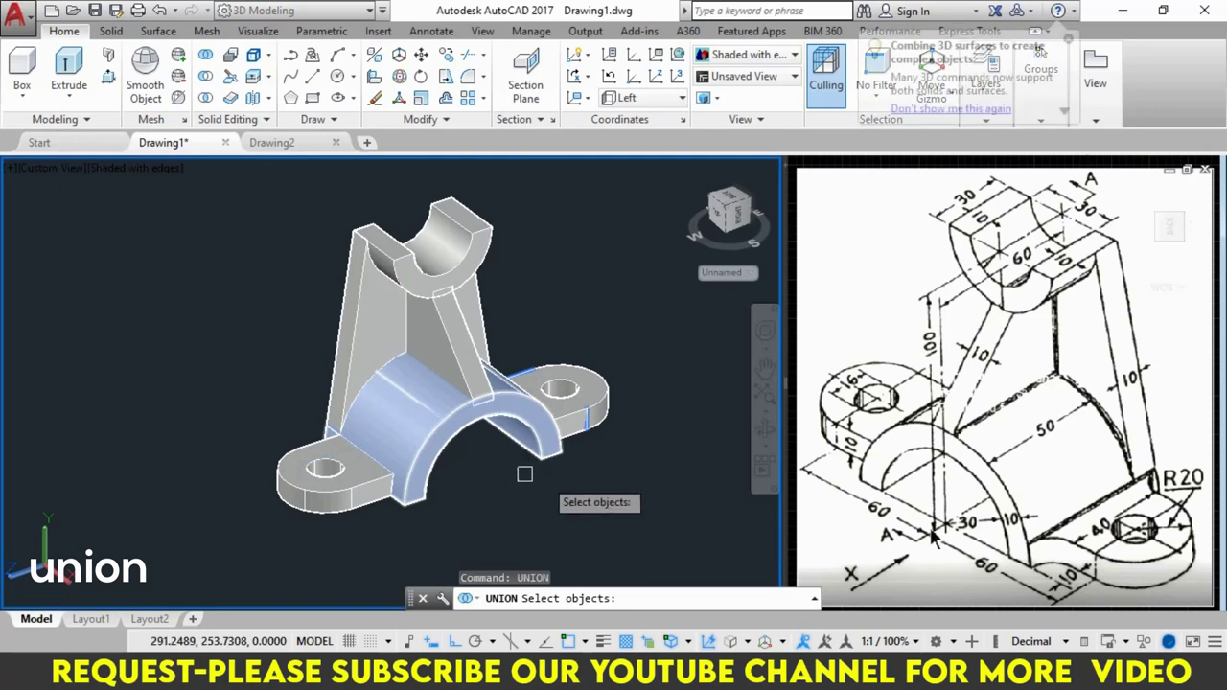
click(617, 501)
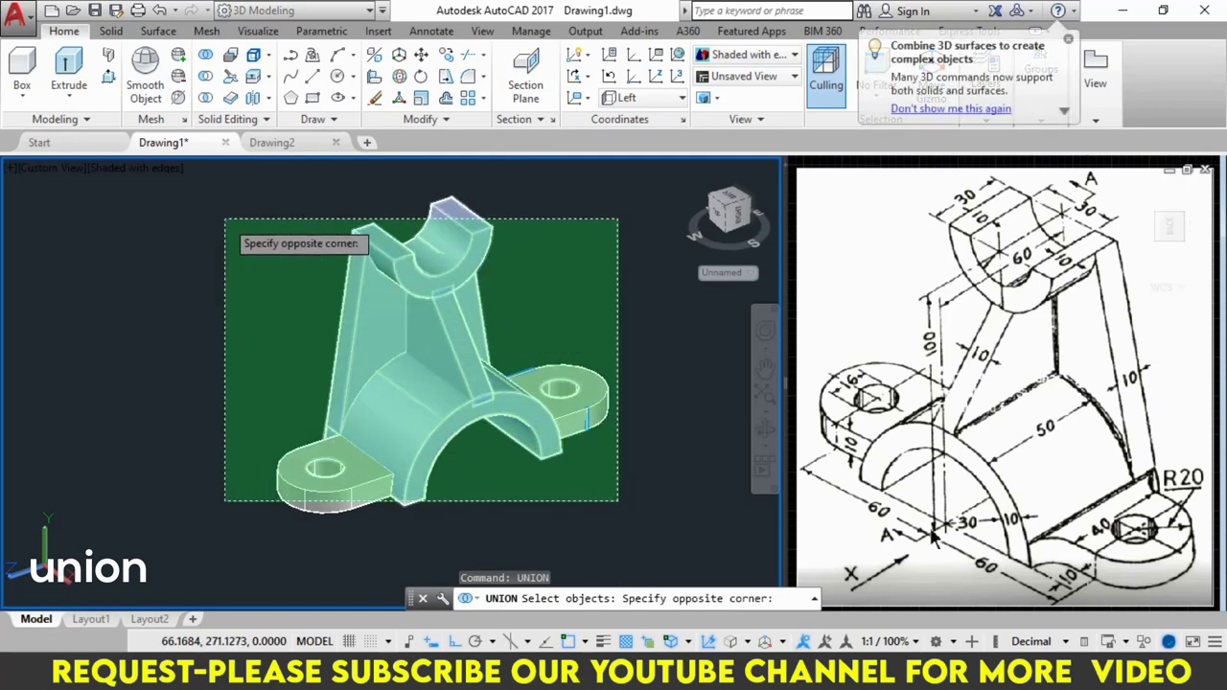
click(216, 218)
key(Return)
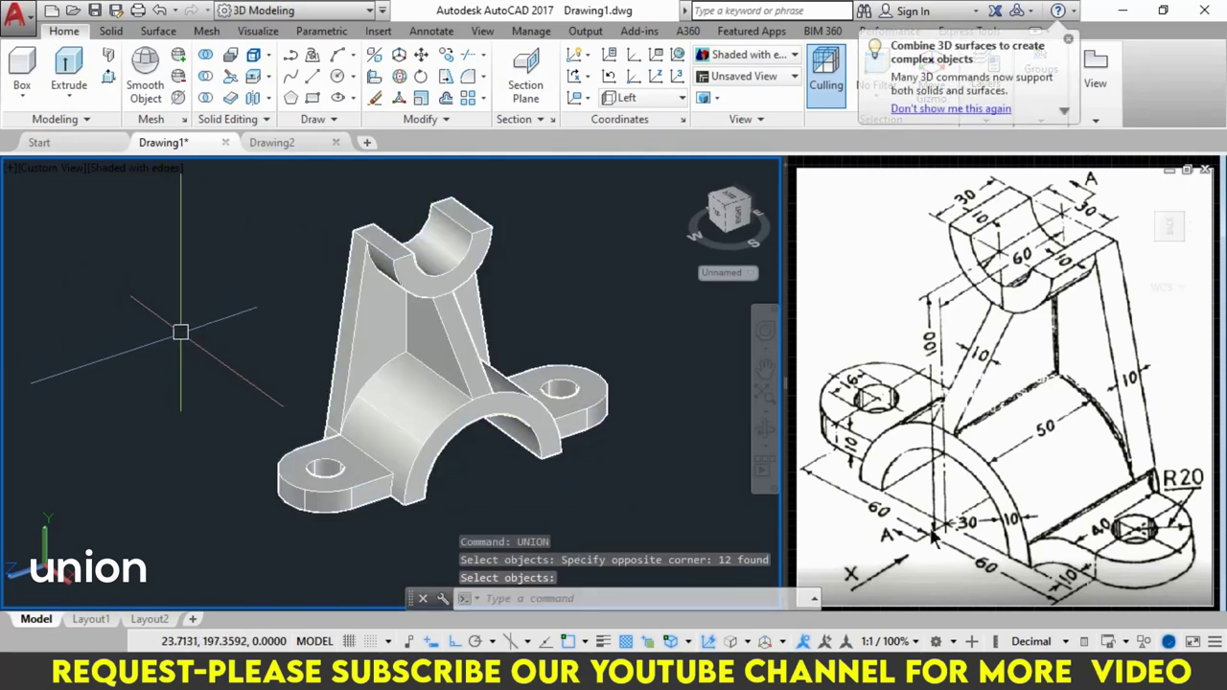
text(FACE)
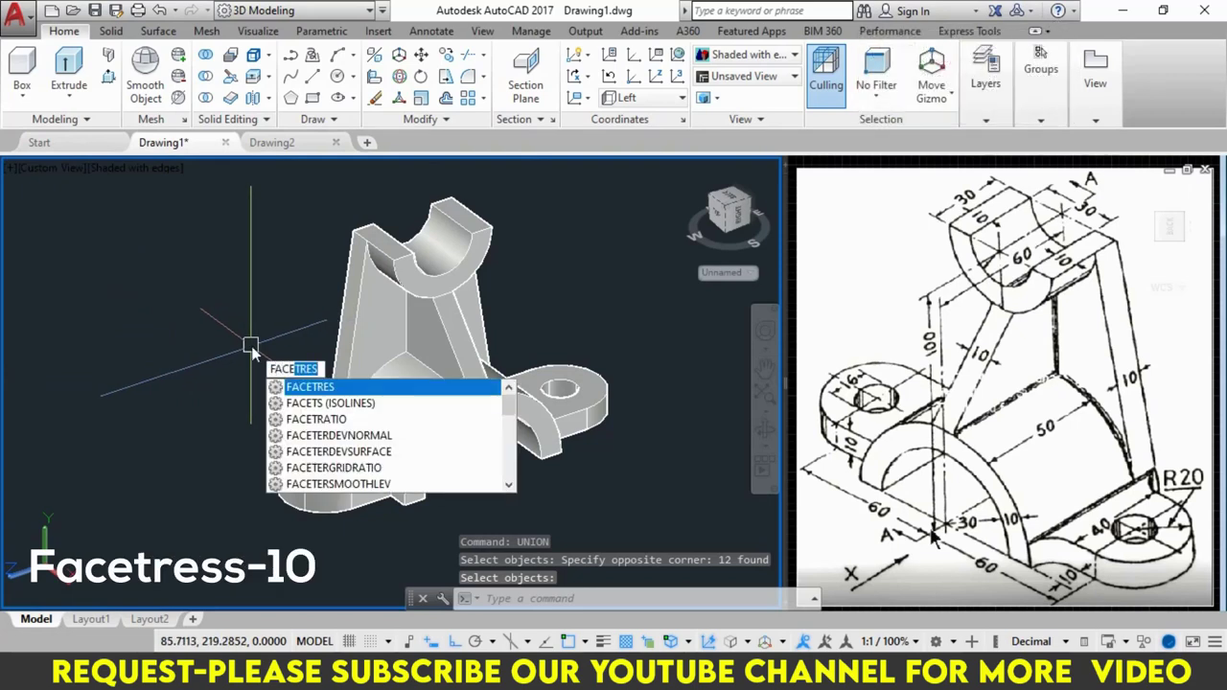
Step: Set FACETRES to 10 and orbit the bracket to view the front and another side
key(Return)
text(10)
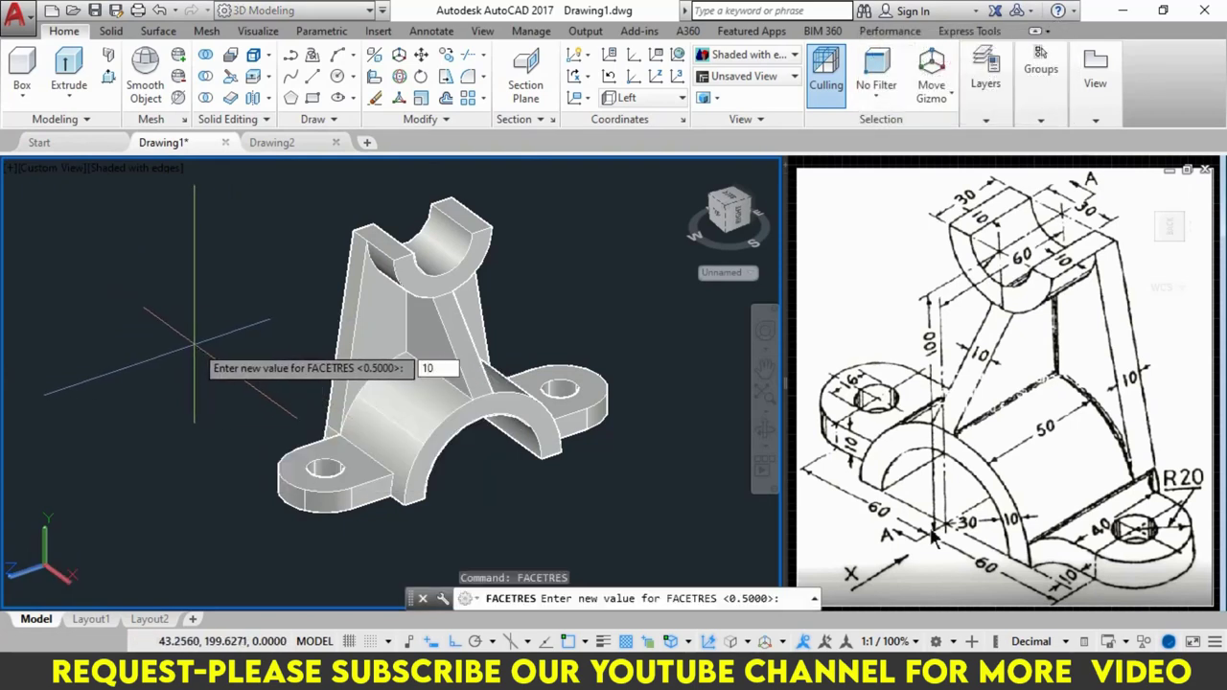
key(Return)
mouse_move(296, 347)
shift+middle_down()
mouse_move(327, 282)
mouse_move(602, 336)
mouse_move(561, 337)
shift+middle_up()
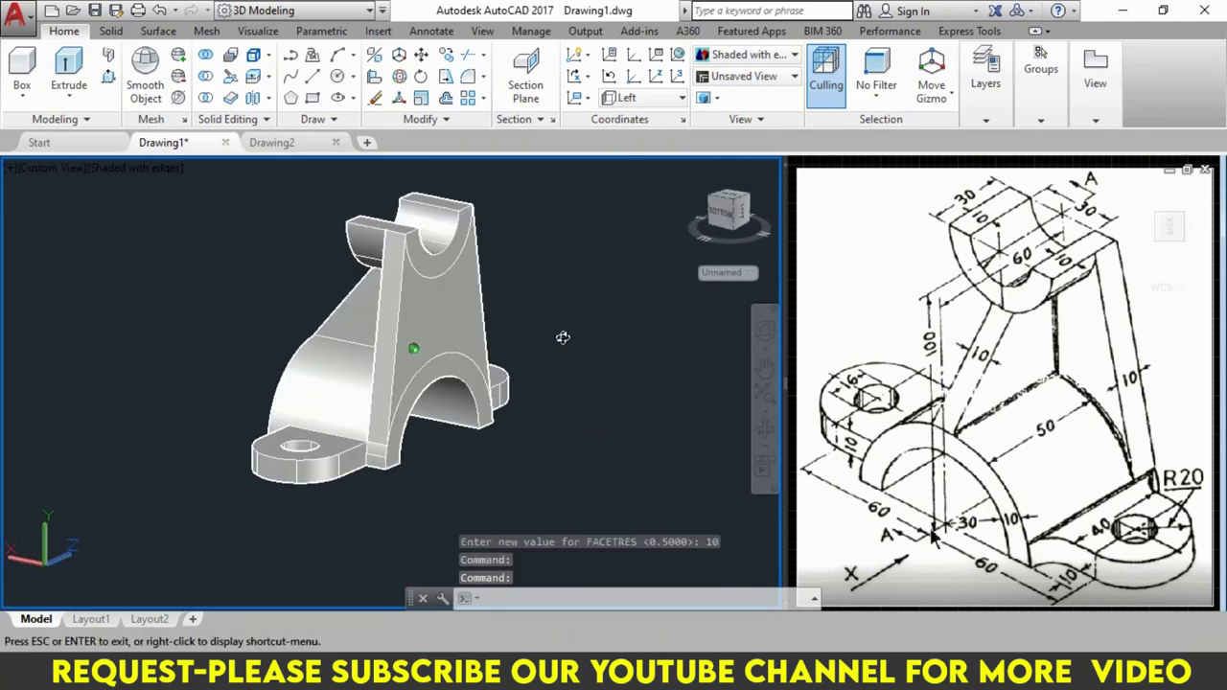
mouse_move(357, 342)
shift+middle_down()
mouse_move(479, 343)
mouse_move(525, 360)
shift+middle_up()
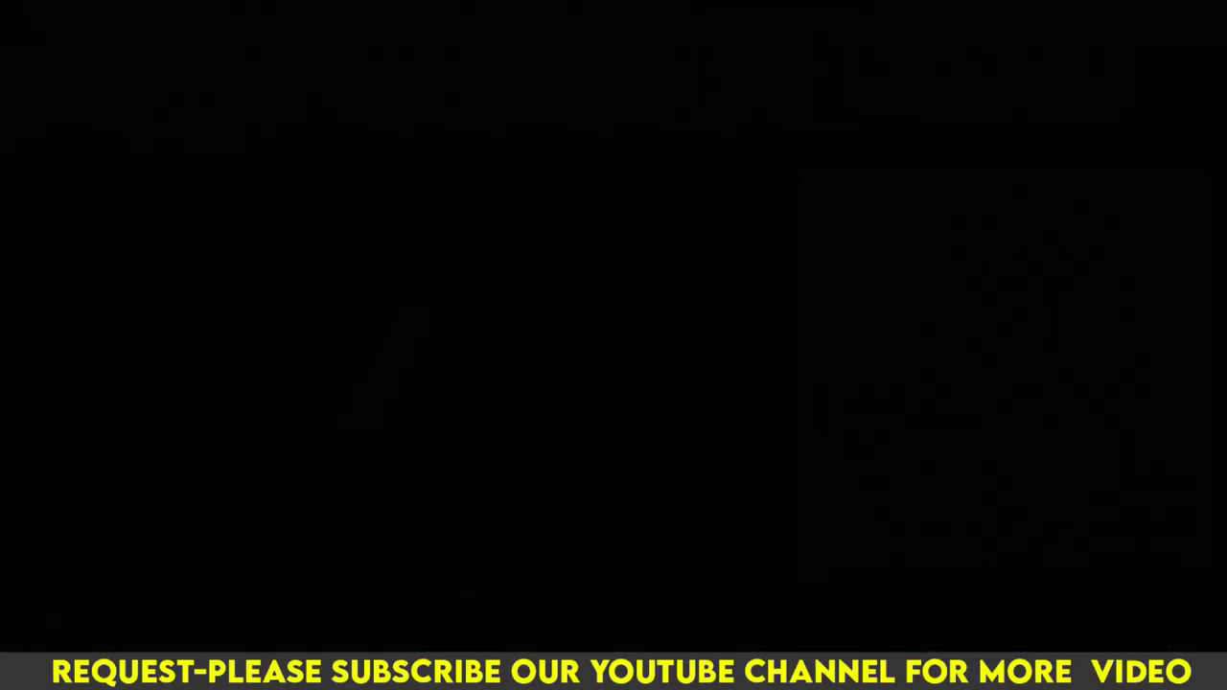